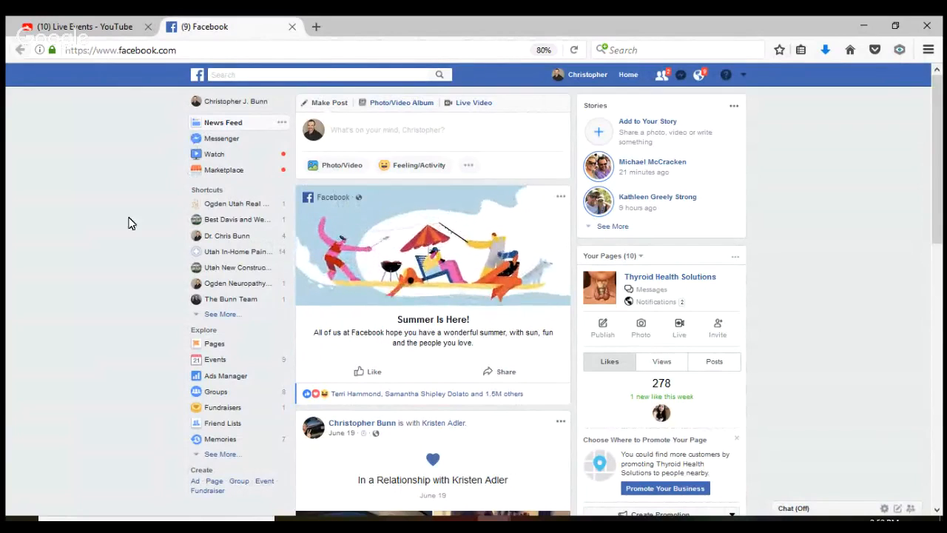
Browse the Pages list and the profile, then start creating a new Facebook Page
click(214, 346)
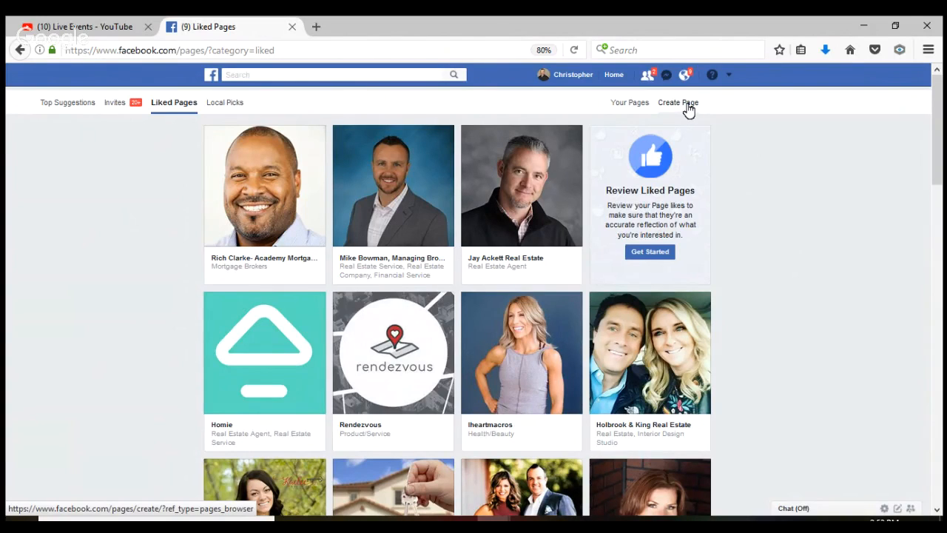
click(574, 77)
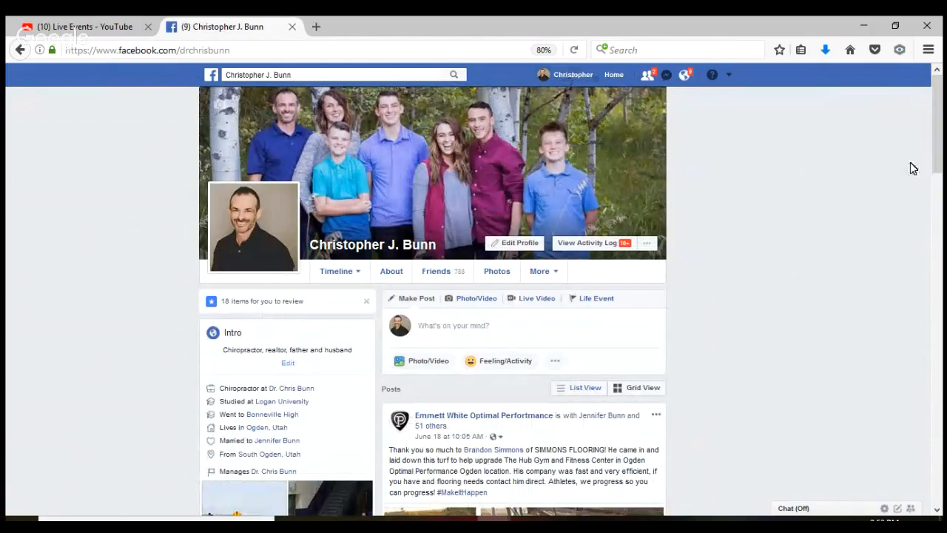
drag(936, 159, 807, 180)
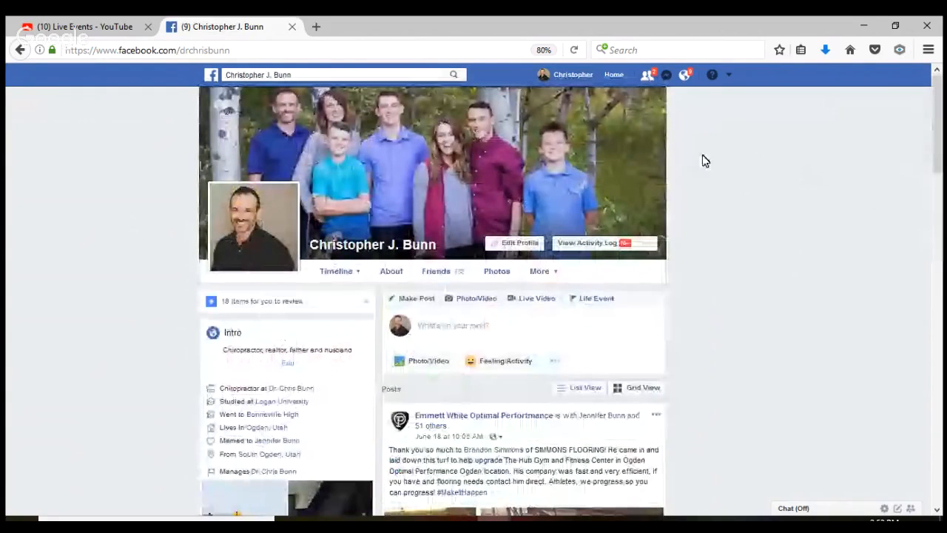
click(614, 77)
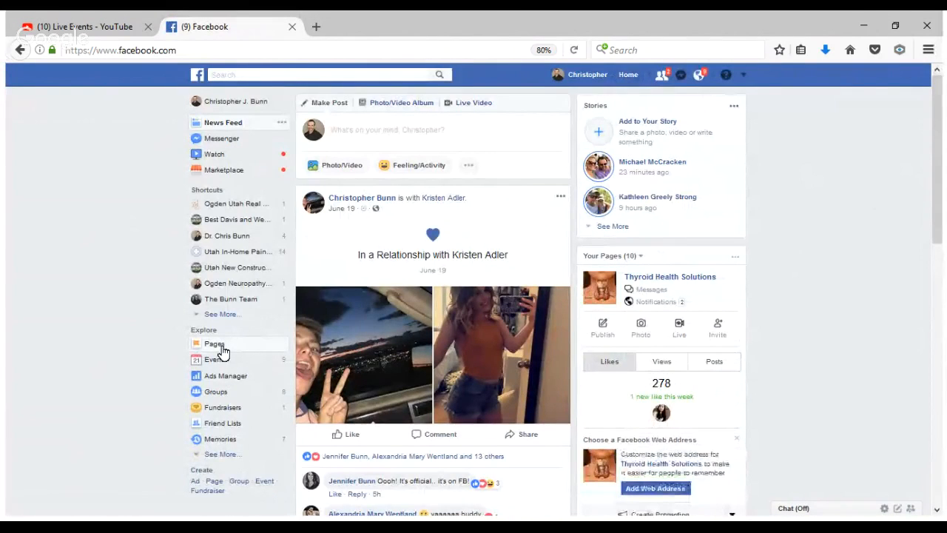
click(222, 350)
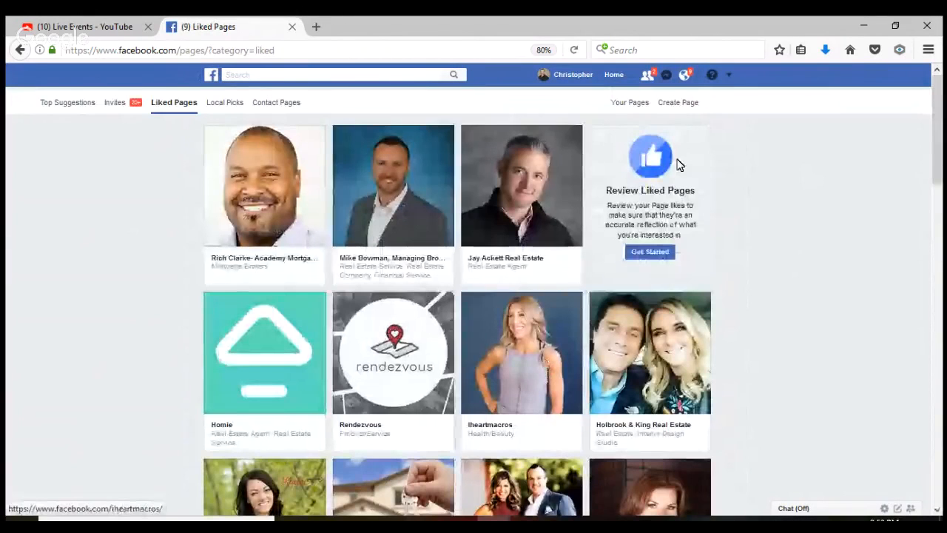
click(679, 104)
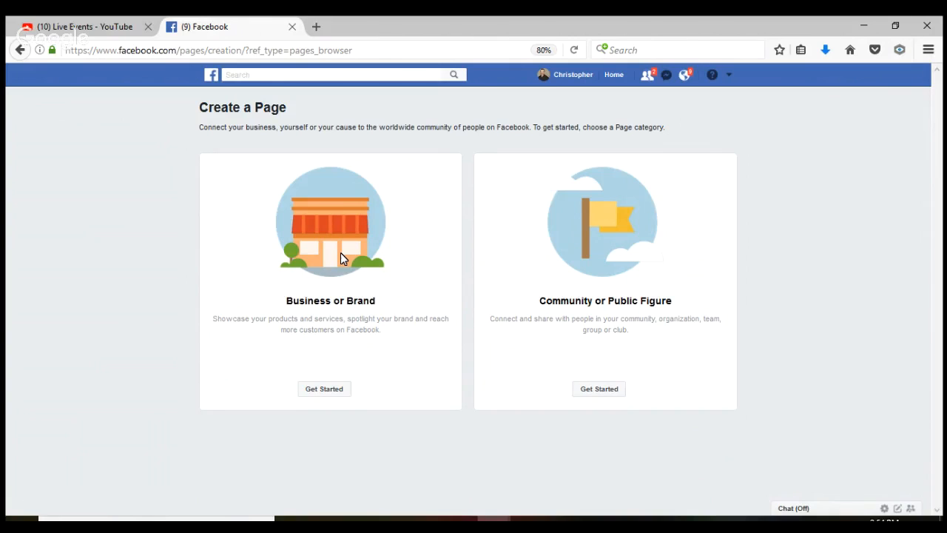
Choose a Business or Brand page named 'Wasatch Front New Construction Quick Move In's'
click(327, 392)
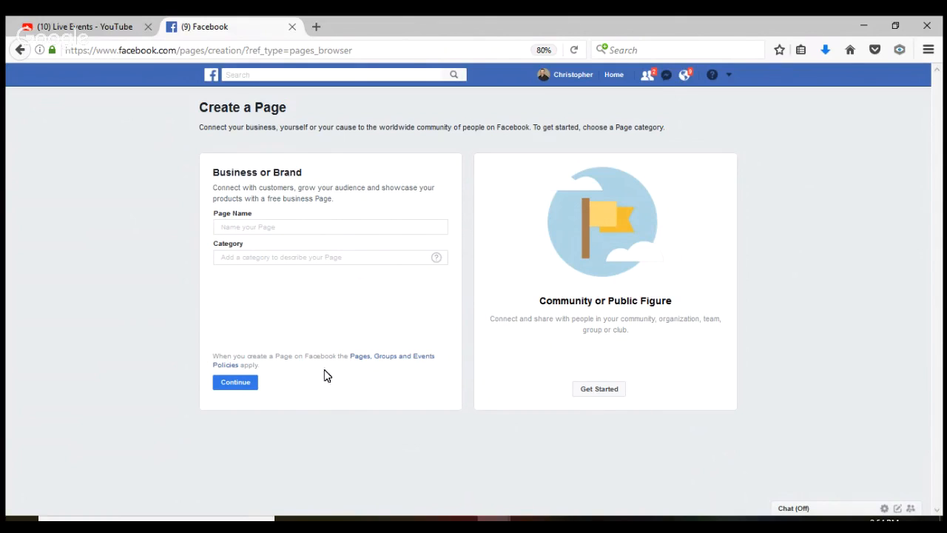
click(302, 228)
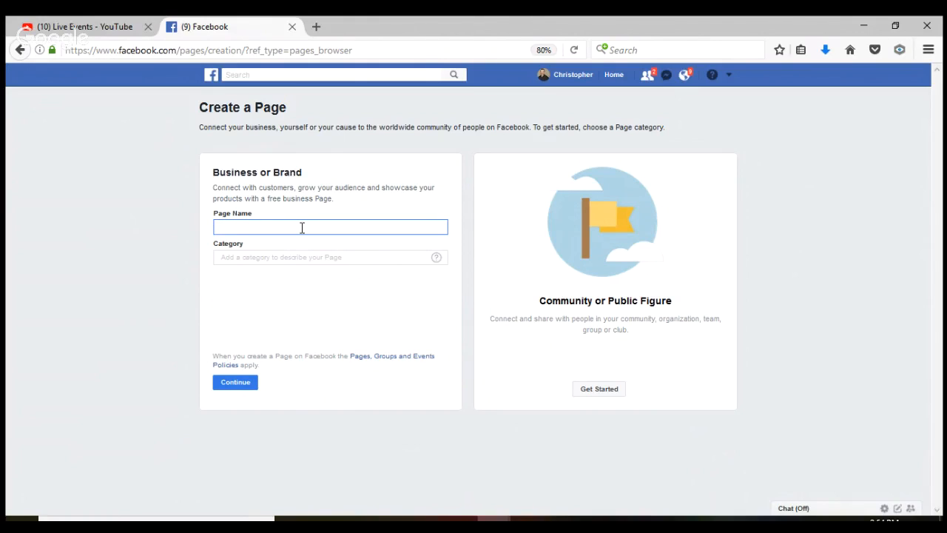
text(Wasatch Front New Construction Quick Move In's)
Set the page category to Real Estate Service
click(328, 258)
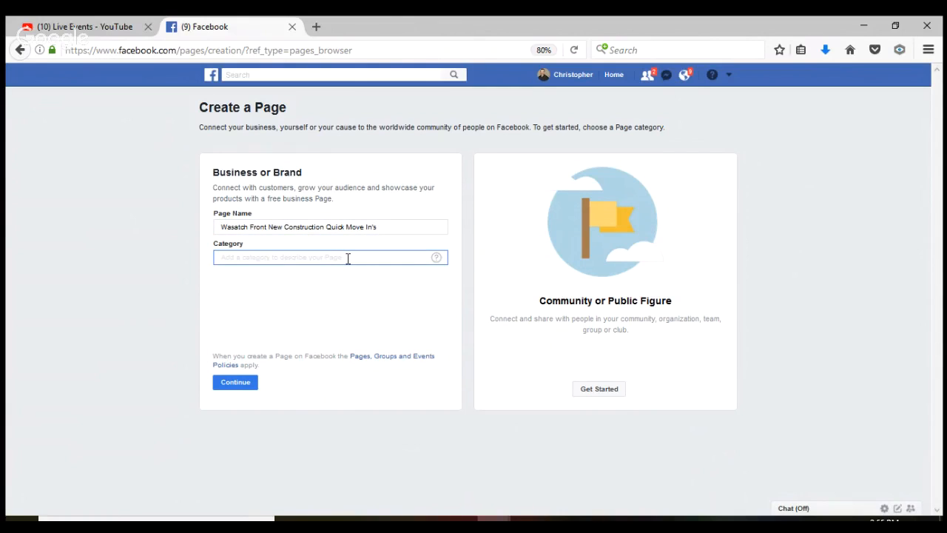
text(REa)
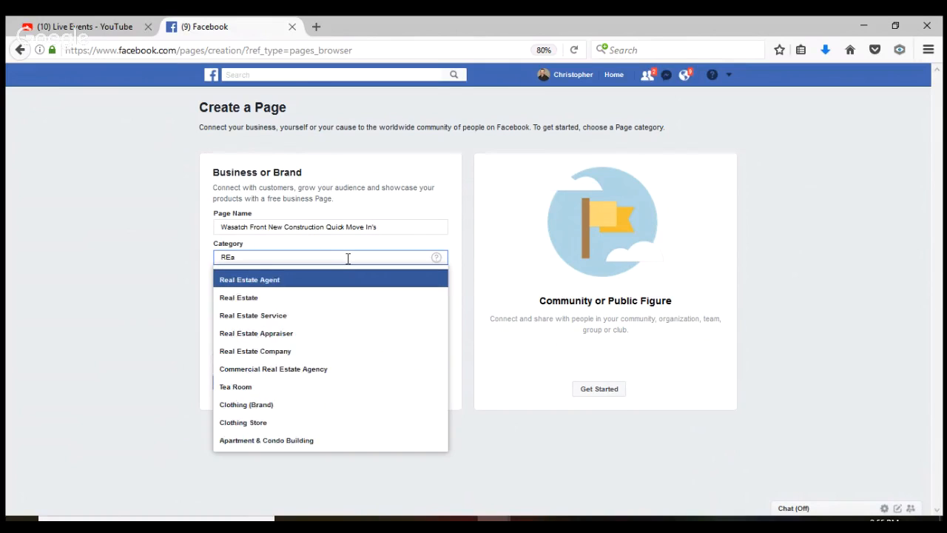
click(310, 318)
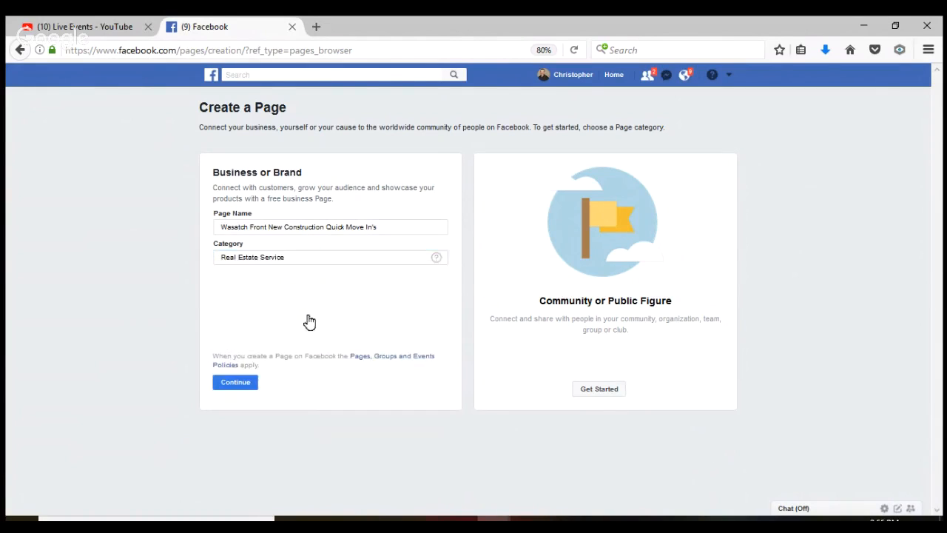
click(295, 262)
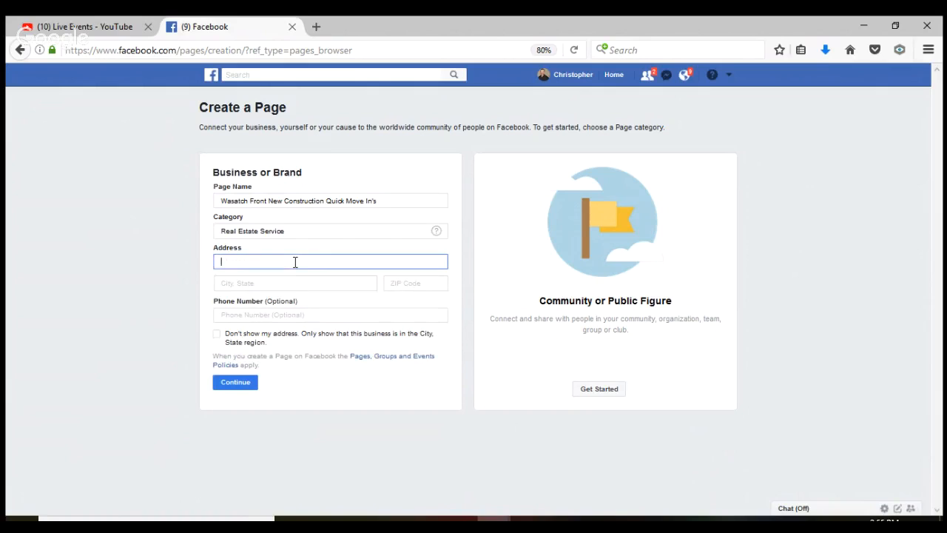
key(Tab)
text(Ogd)
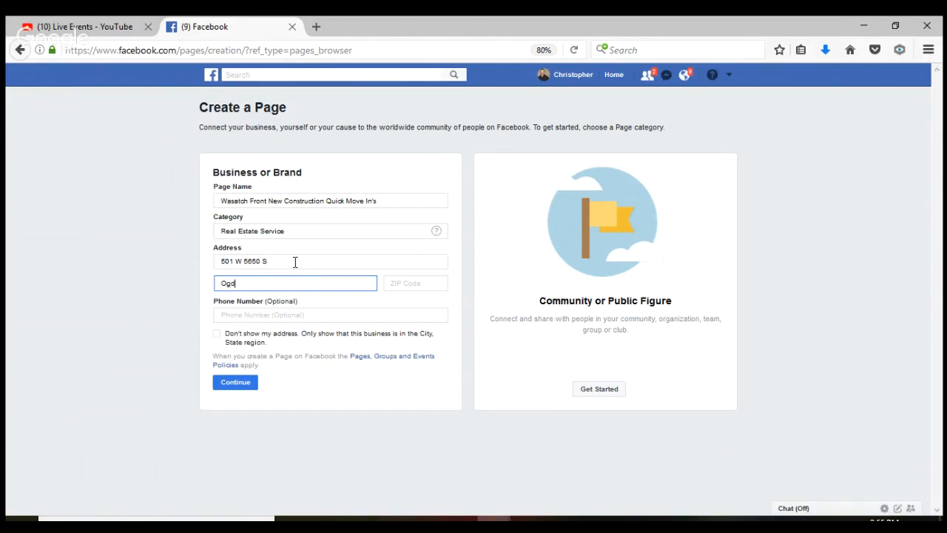
text(n)
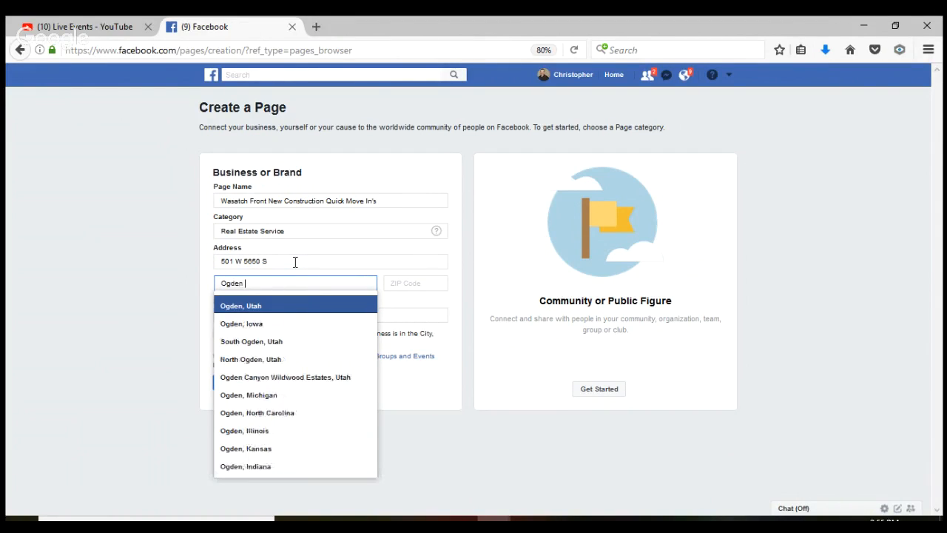
key(Return)
key(Tab)
text(84405)
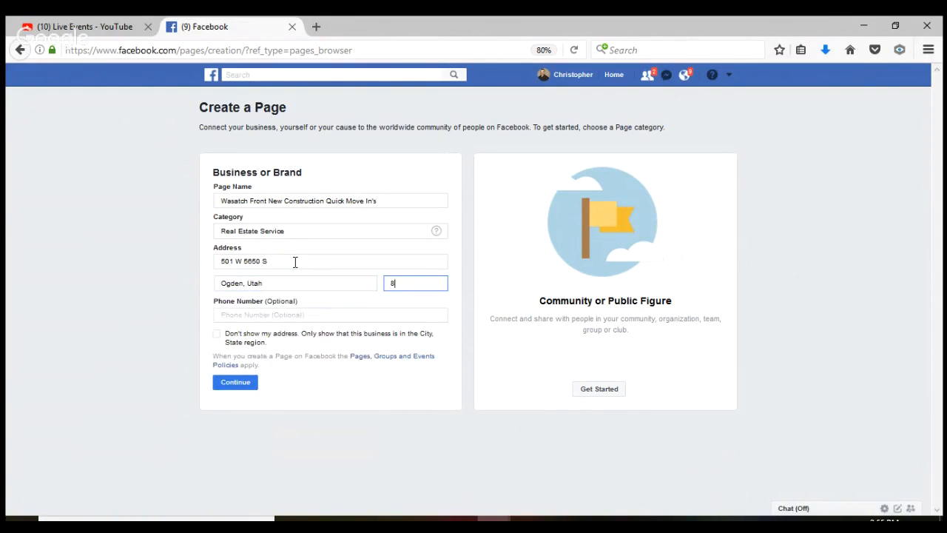
Add the business phone number, hide the street address, and submit the page details
click(285, 315)
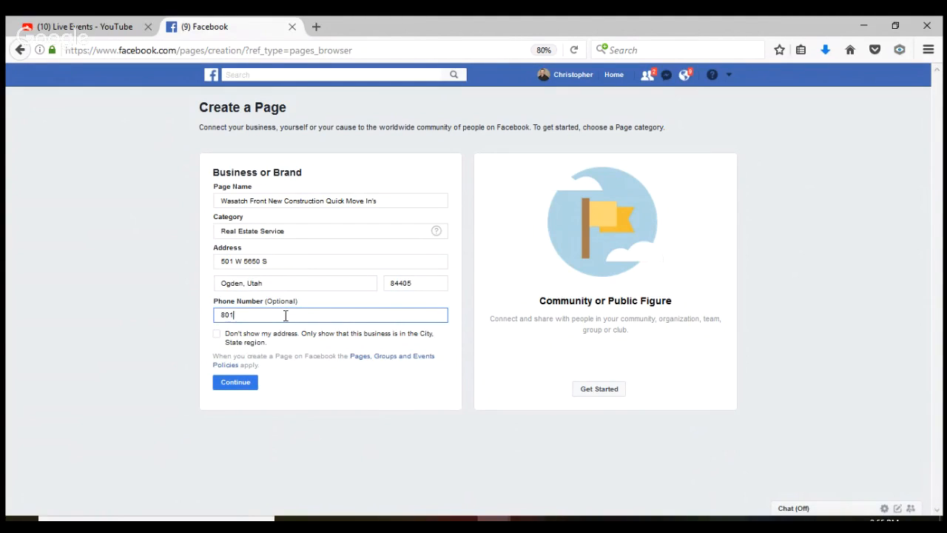
click(216, 339)
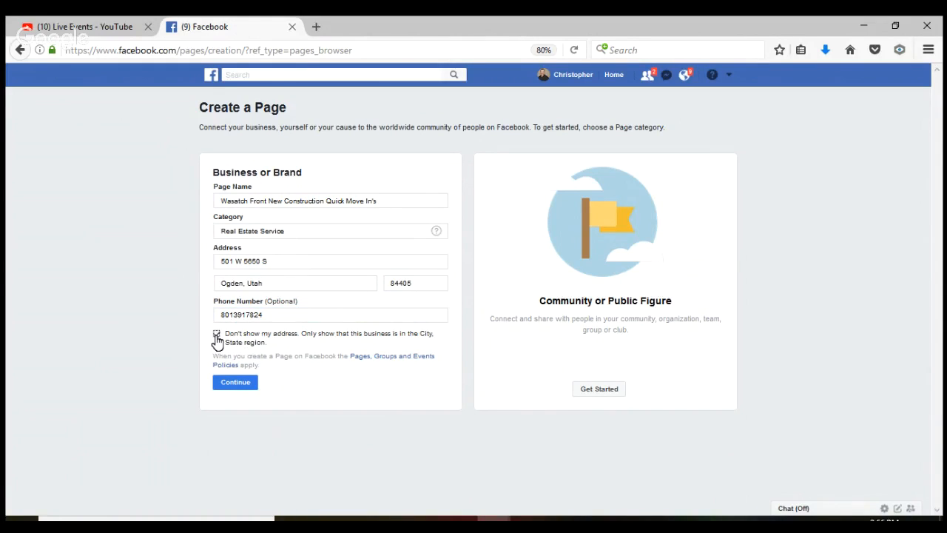
click(236, 381)
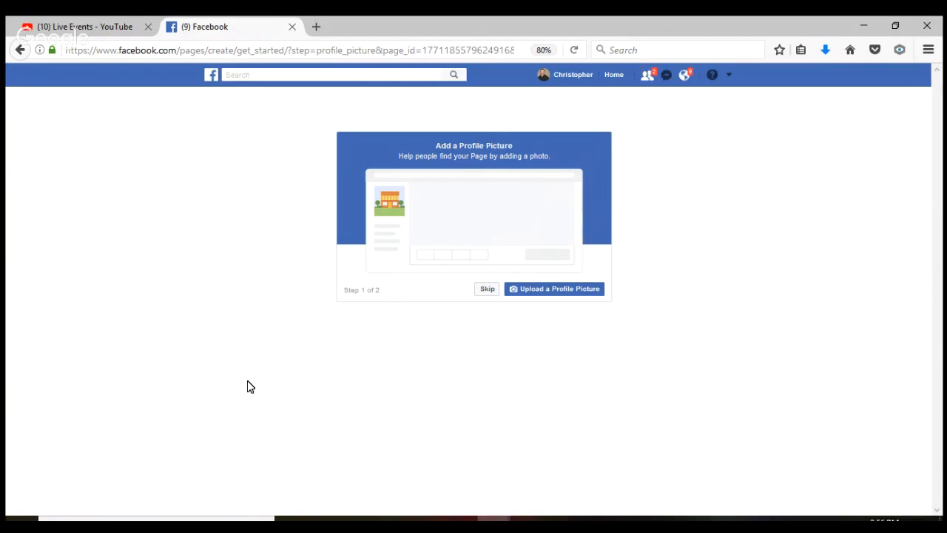
click(552, 290)
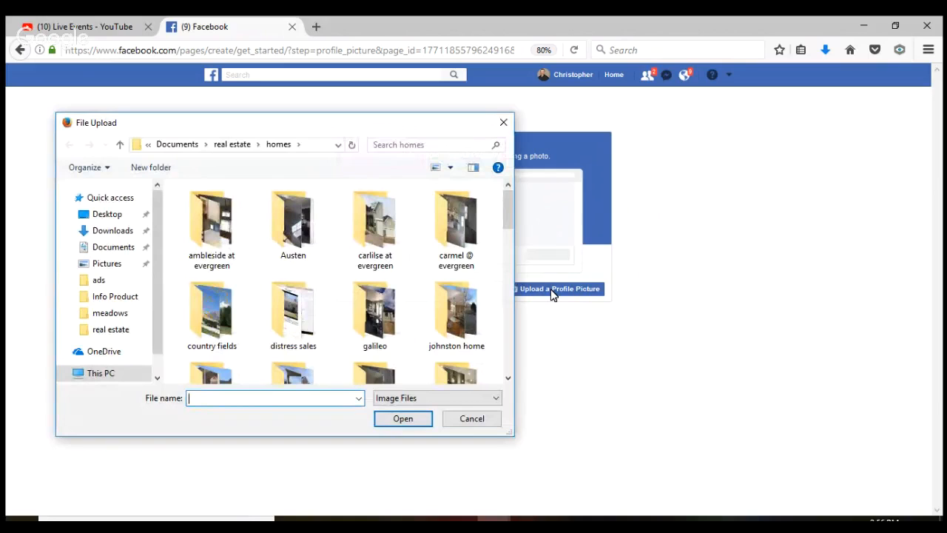
scroll(374, 222, down, 2)
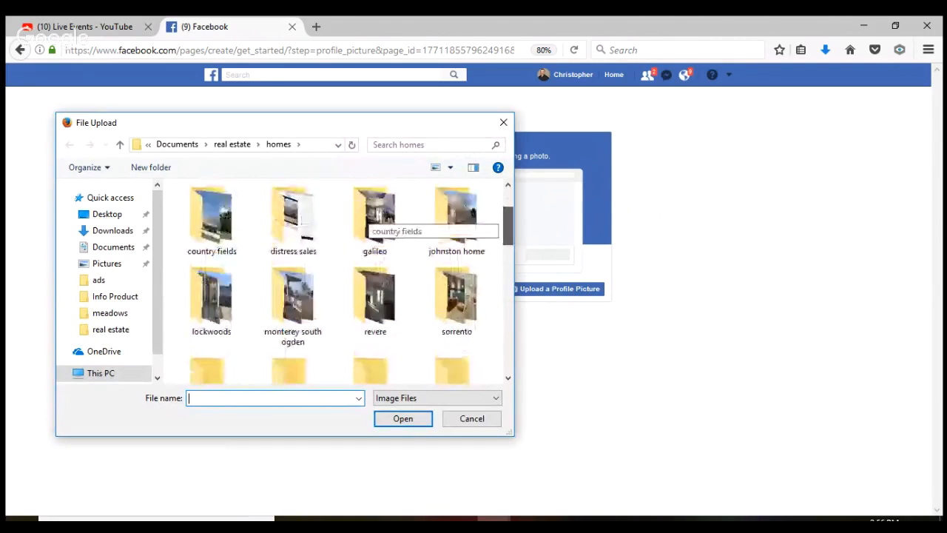
scroll(373, 222, down, 4)
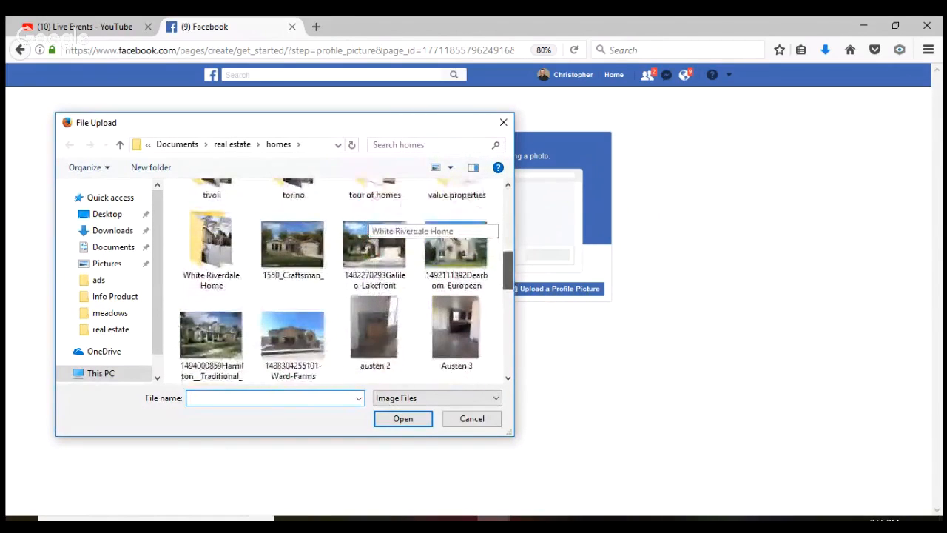
scroll(345, 282, down, 2)
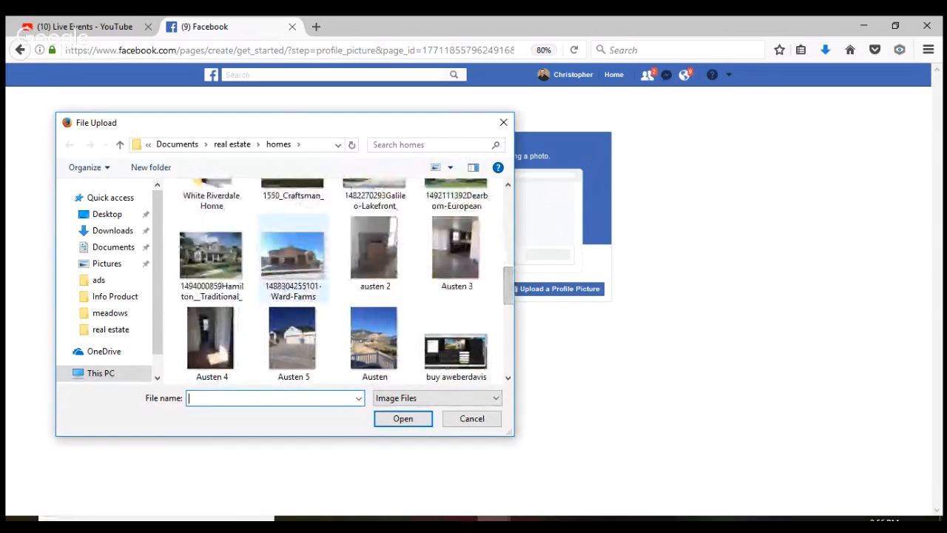
click(293, 259)
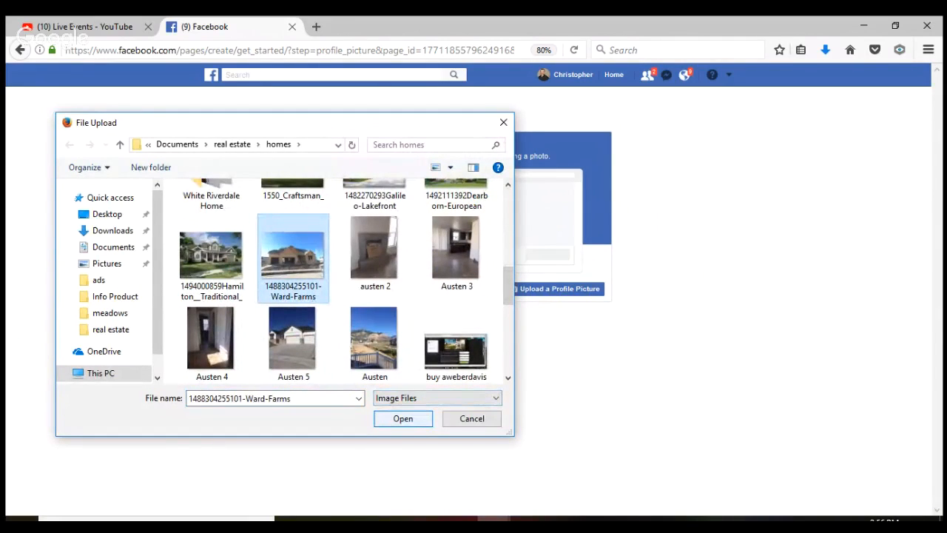
click(403, 419)
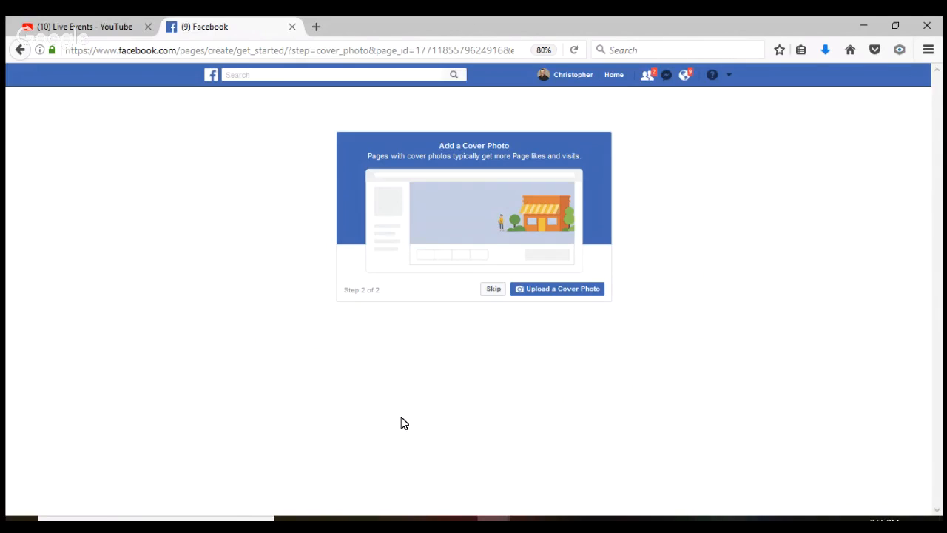
Upload the same Ward-Farms house photo as the page's cover photo
click(560, 293)
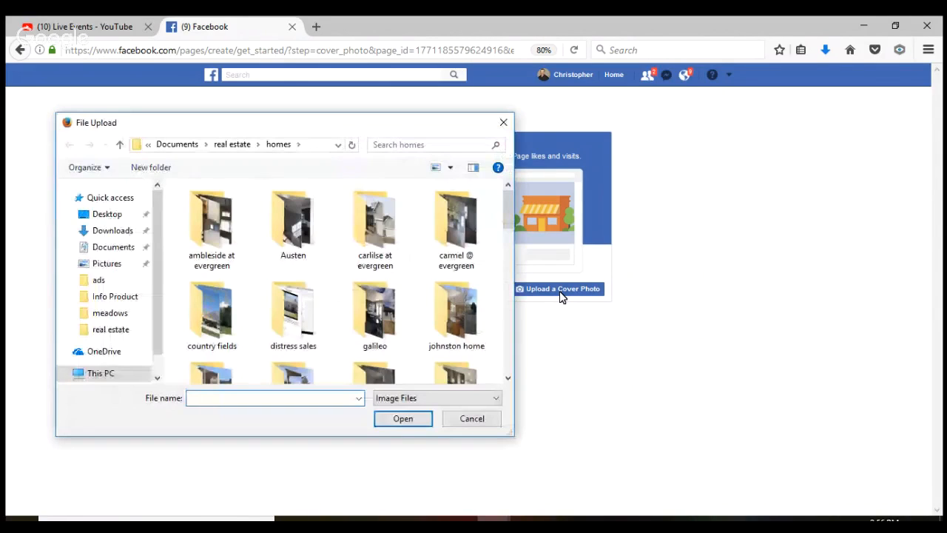
scroll(370, 222, down, 5)
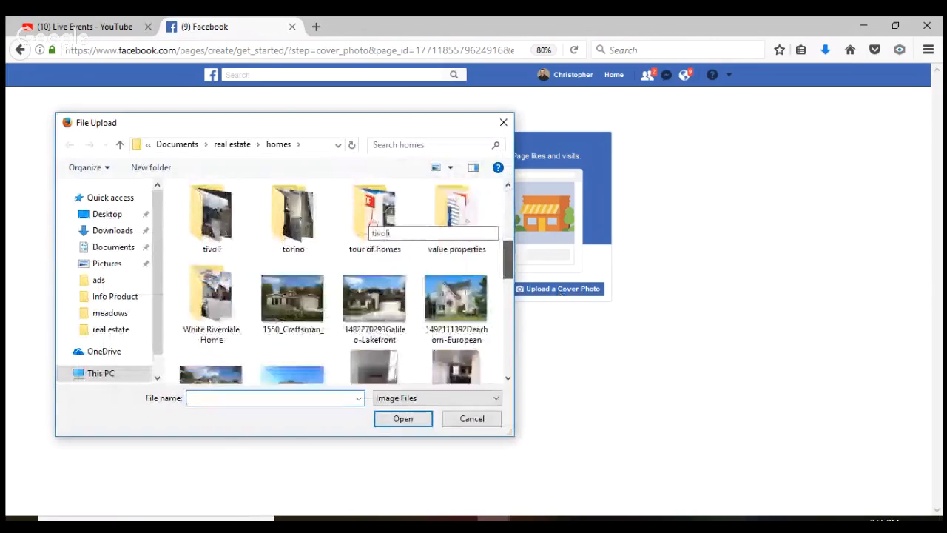
scroll(370, 281, down, 2)
click(293, 268)
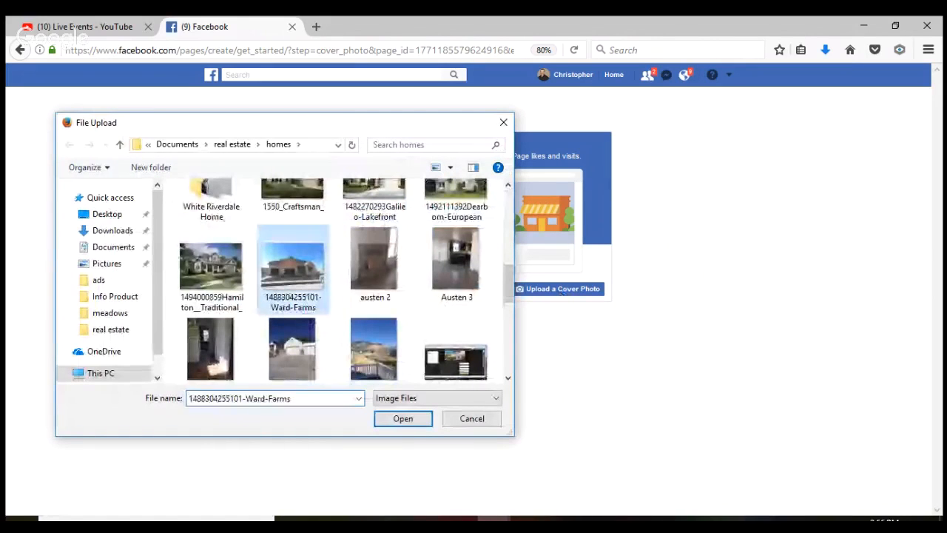
click(399, 419)
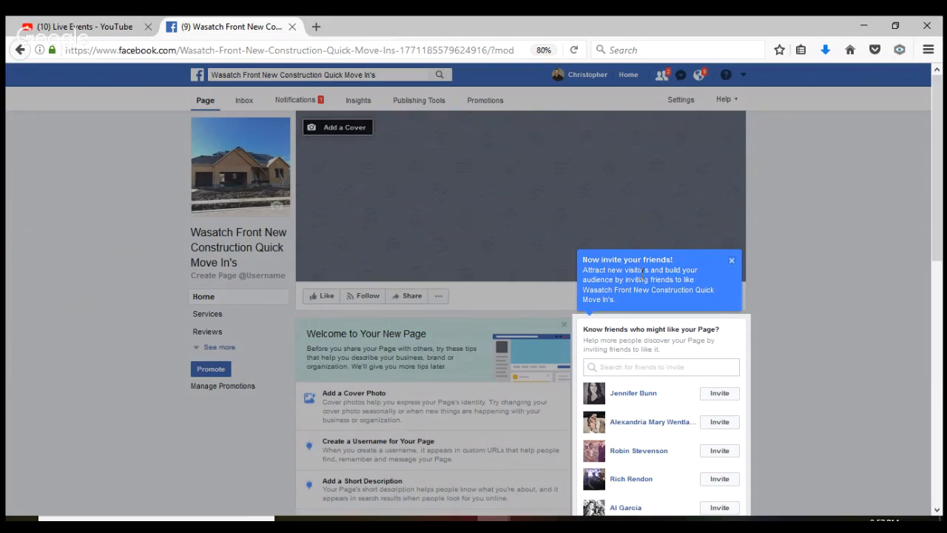
Dismiss the invite prompt and save the house photo from Cover Photos as the cover
click(732, 261)
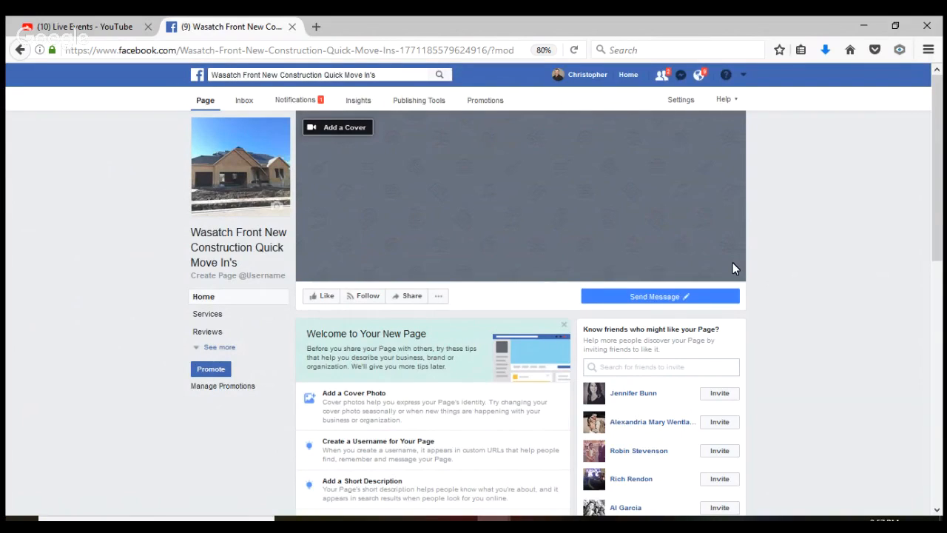
click(355, 131)
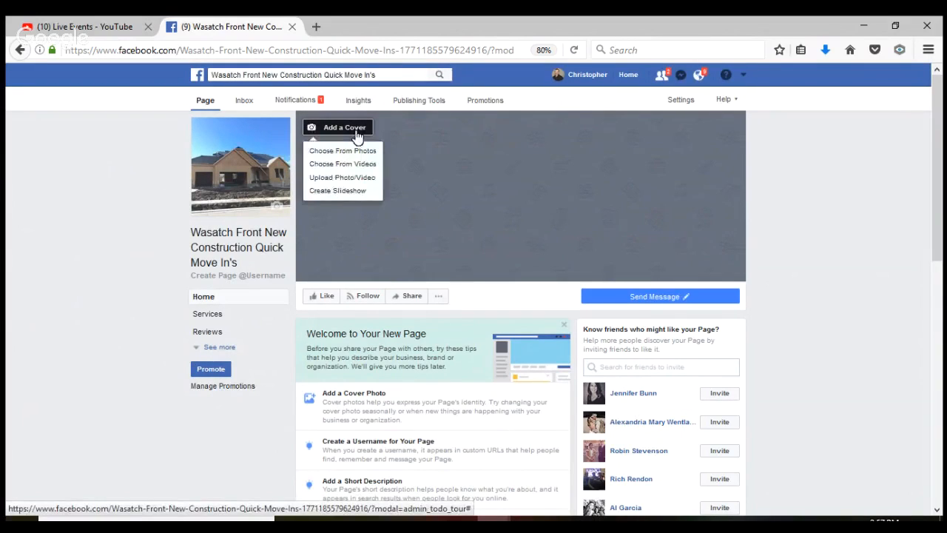
click(354, 151)
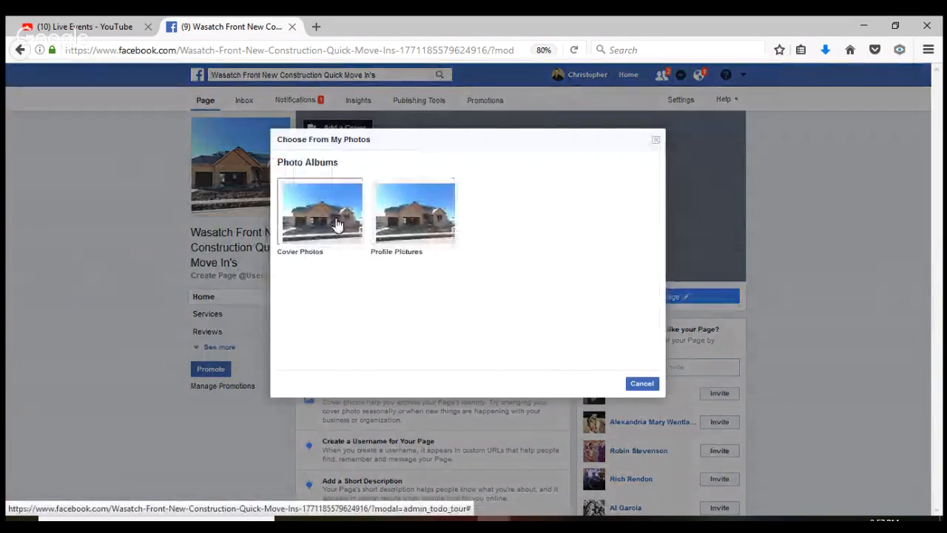
click(336, 222)
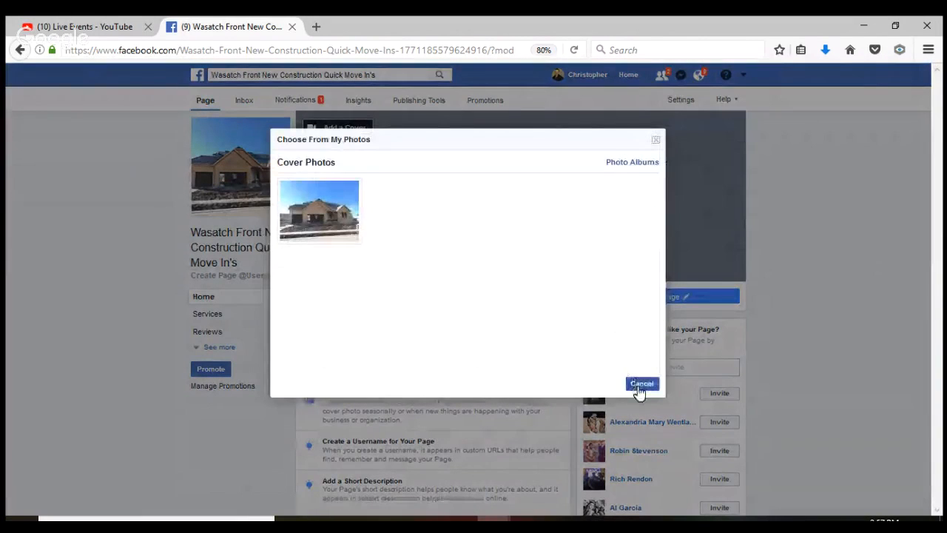
click(303, 213)
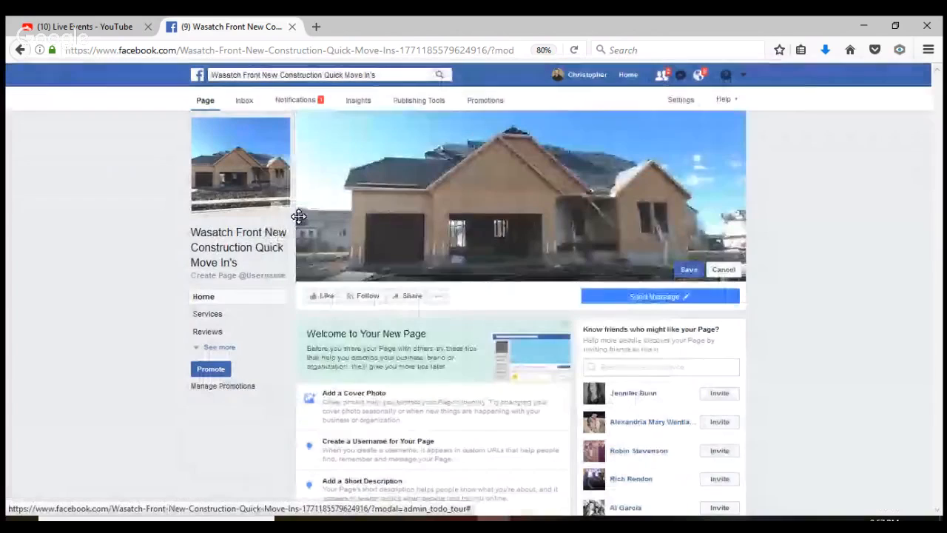
click(688, 270)
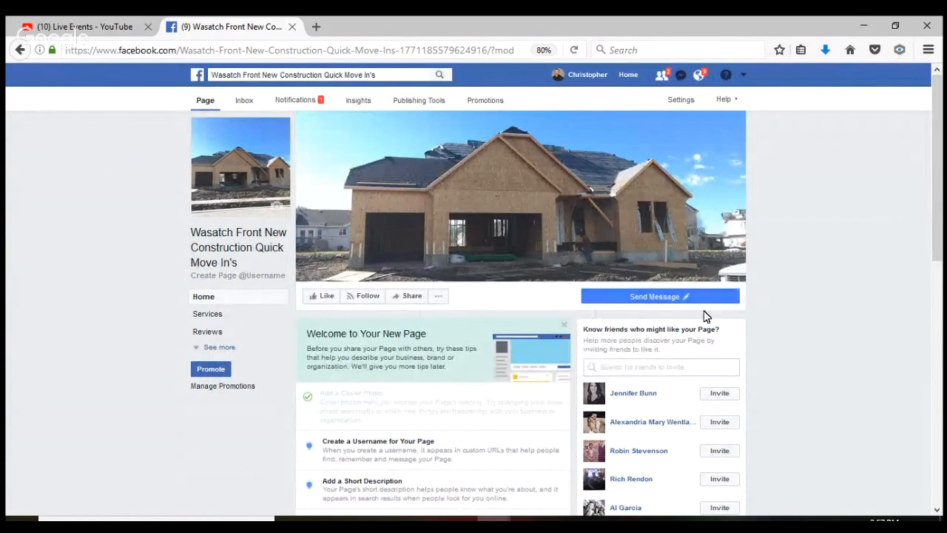
Reveal the edit options for the page's Send Message action button
mouse_move(686, 302)
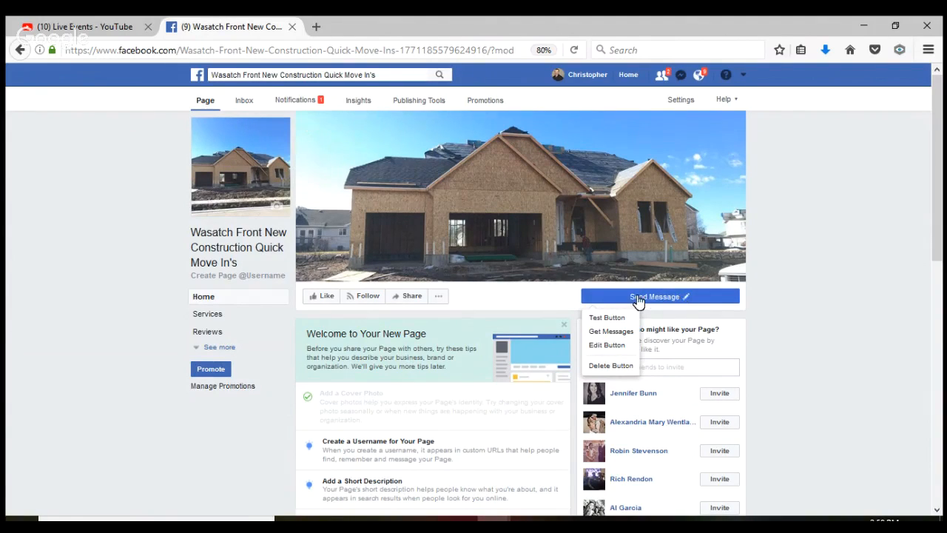
Change the page's action button to Send Message, directing people to Messenger
click(613, 352)
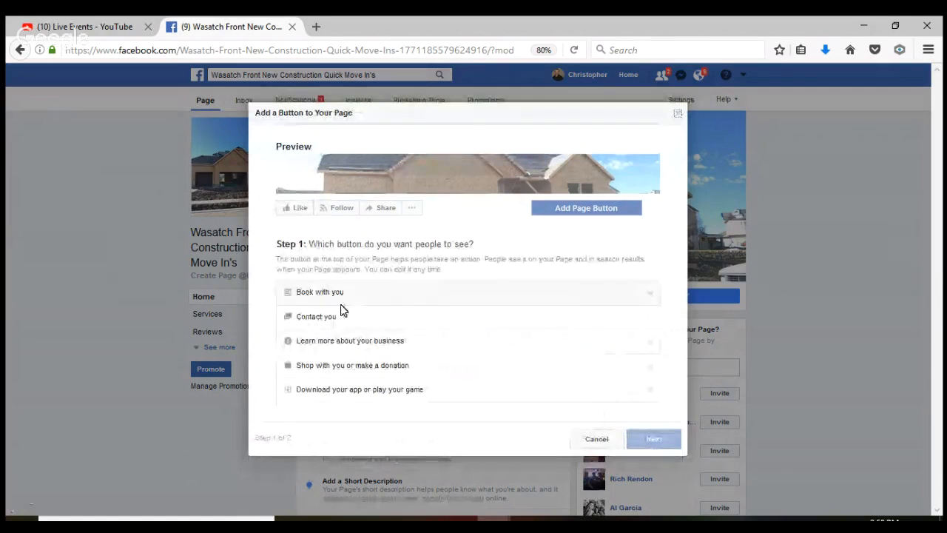
click(336, 316)
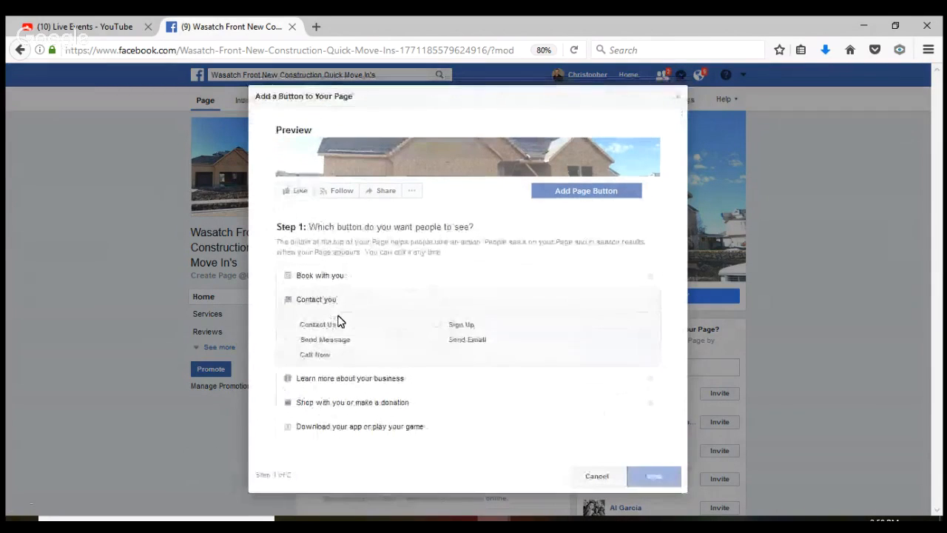
click(328, 327)
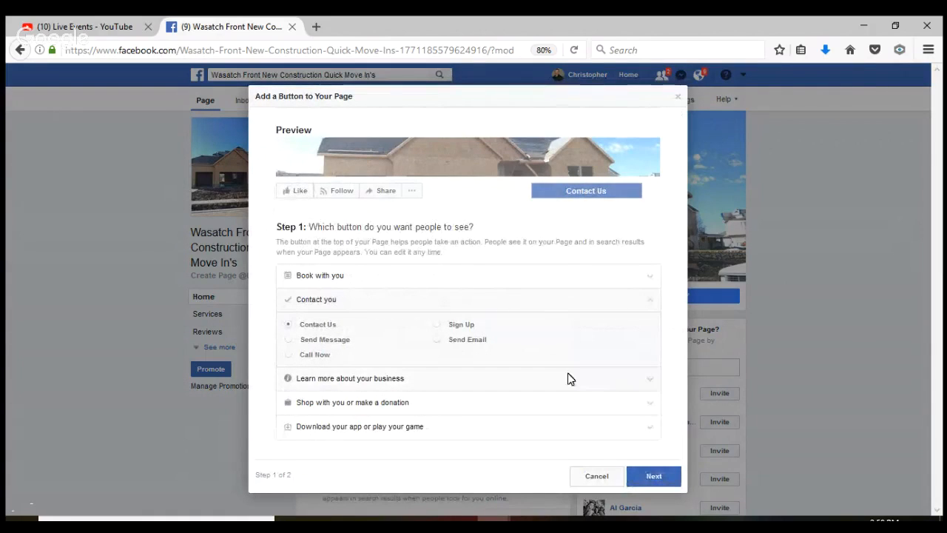
click(652, 478)
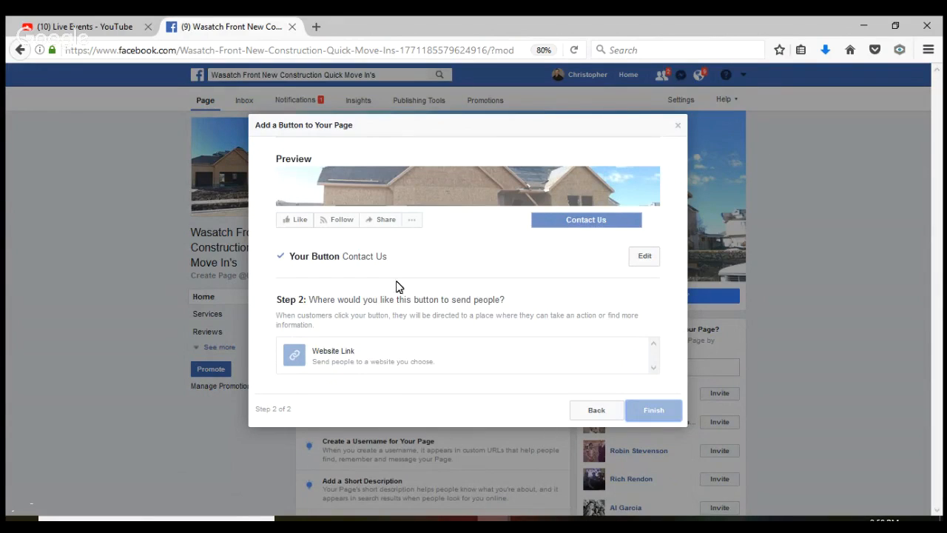
click(635, 260)
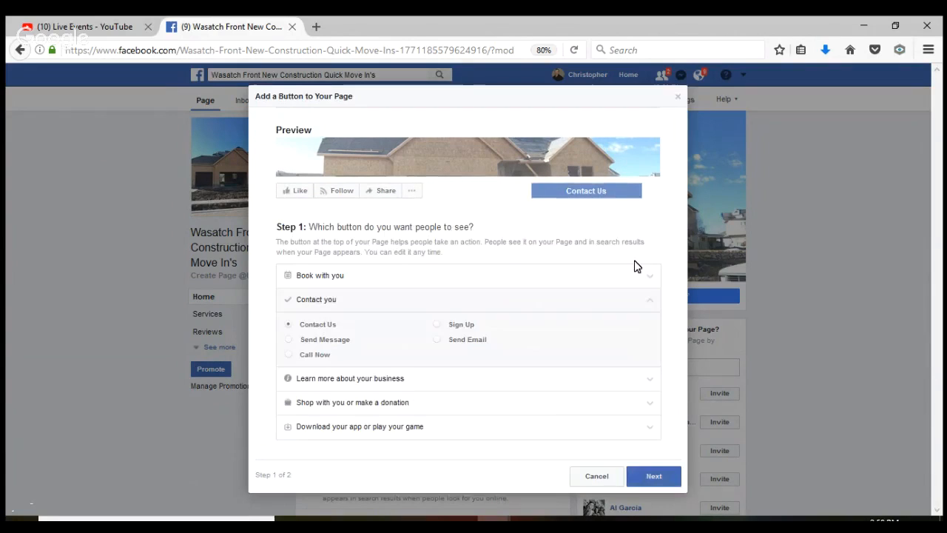
click(340, 346)
click(663, 476)
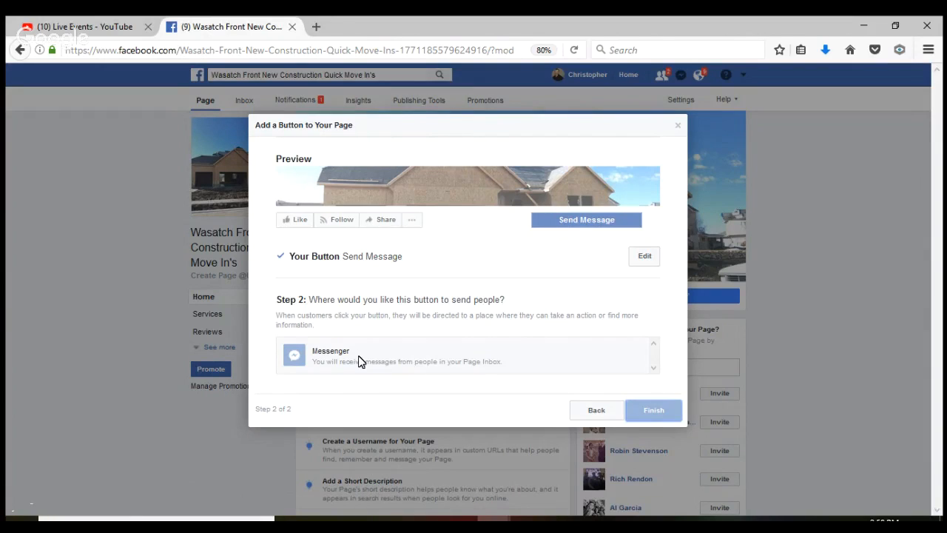
click(359, 361)
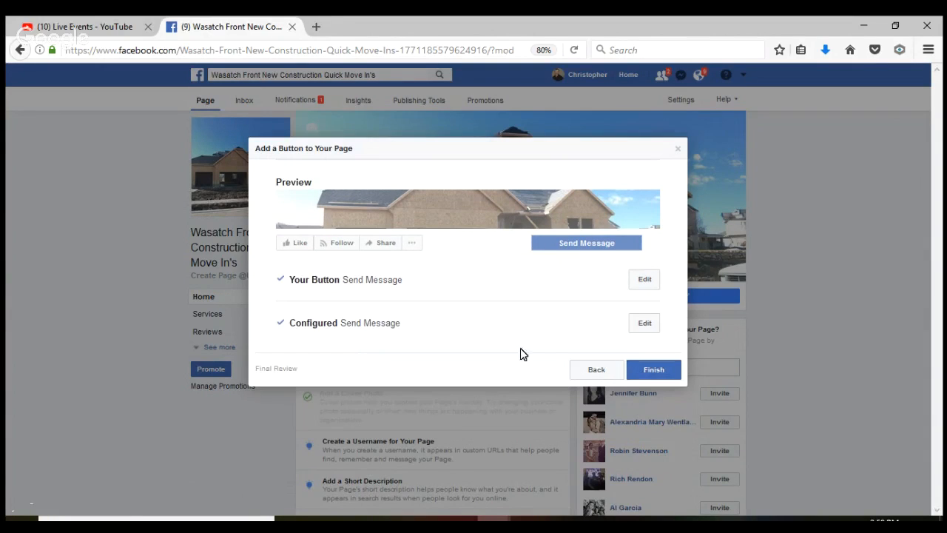
click(641, 369)
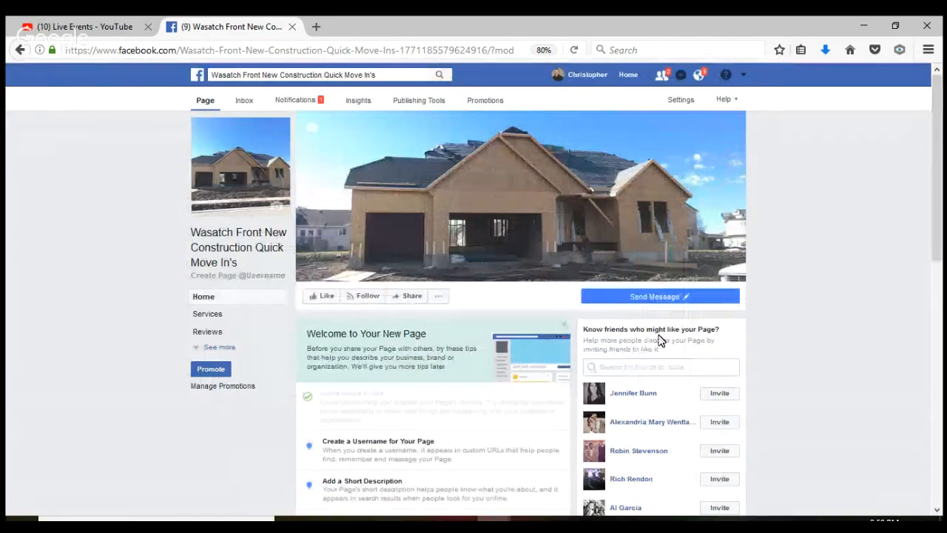
mouse_move(663, 300)
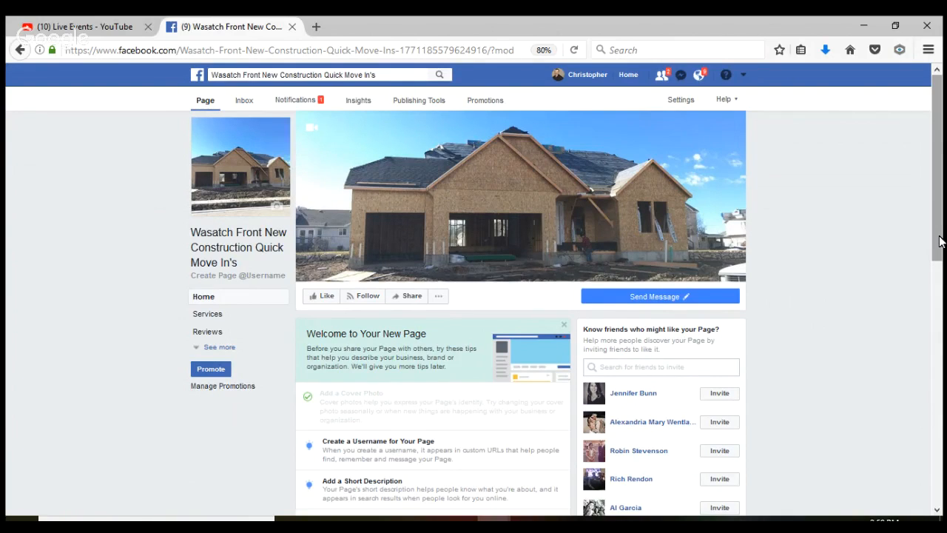
Scroll down the page and expand the Write a post composer
drag(941, 241, 943, 401)
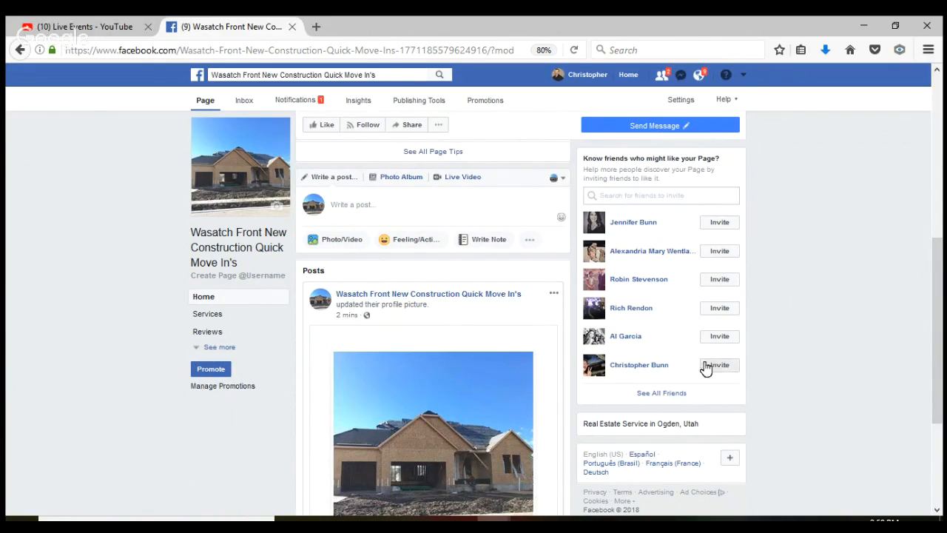
click(398, 205)
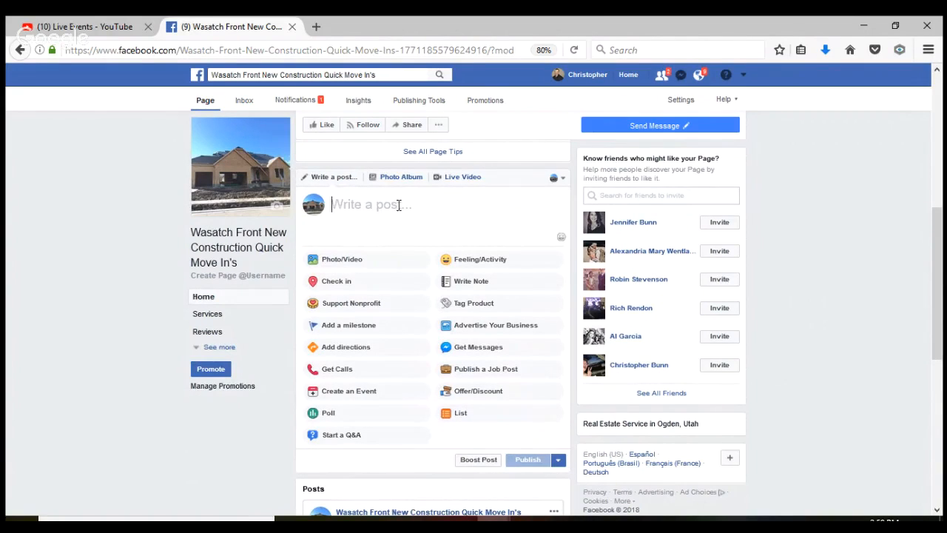
Attach IMG_3439 from the carlilse at evergreen folder to the new post
click(347, 264)
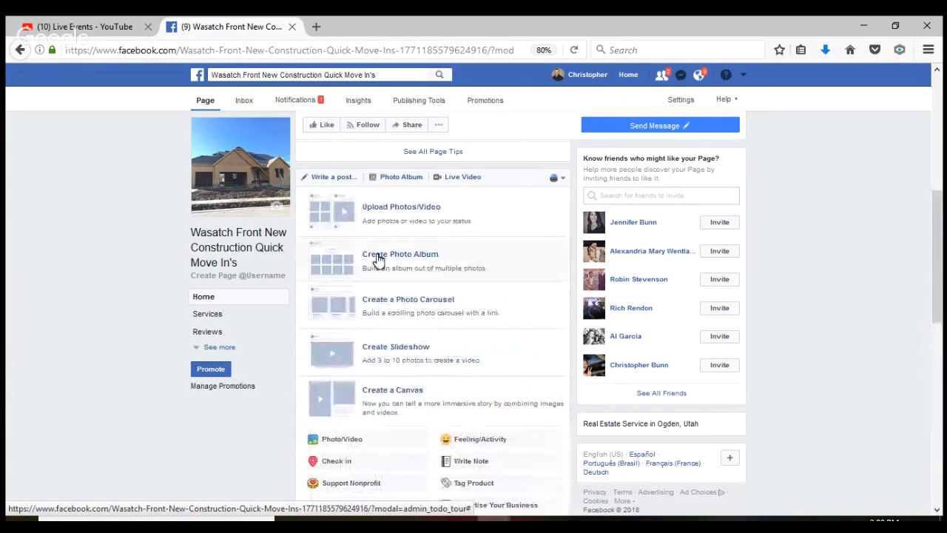
click(378, 210)
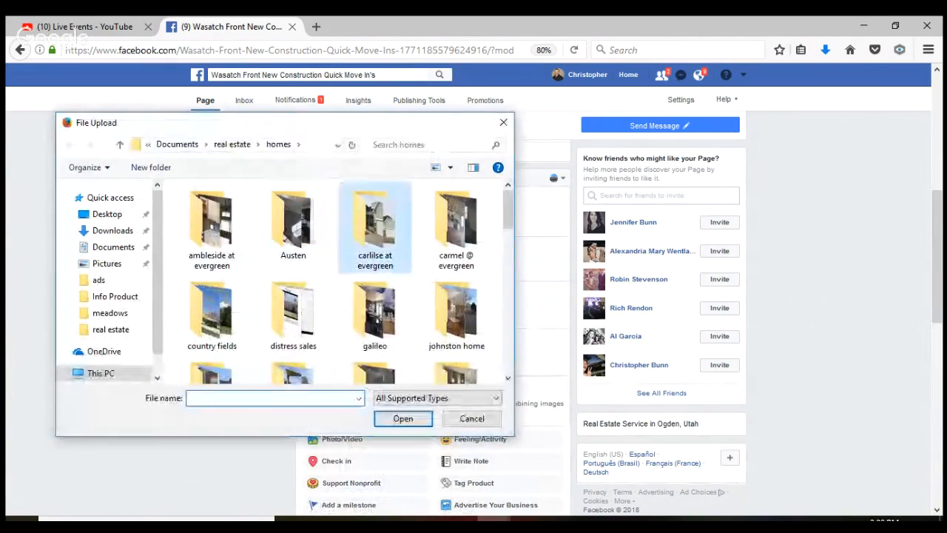
double_click(376, 222)
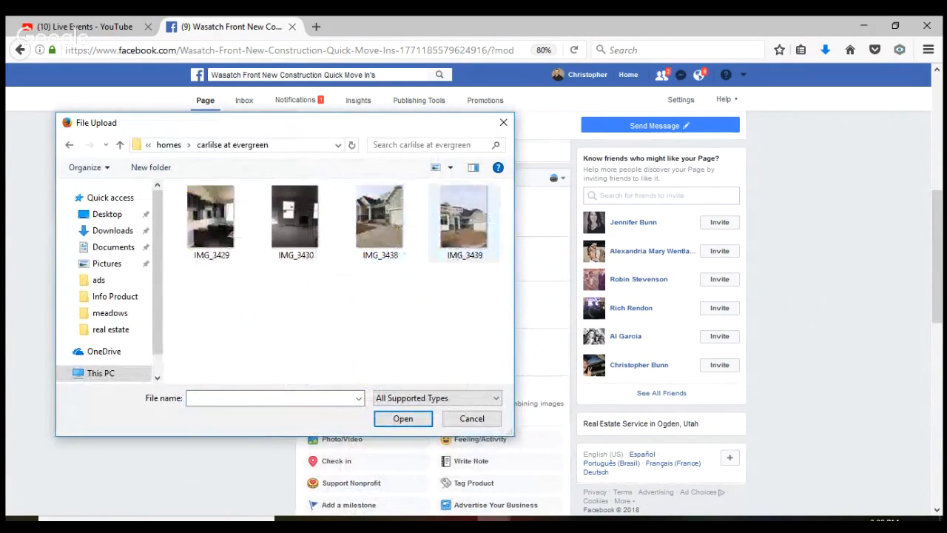
click(464, 218)
click(405, 418)
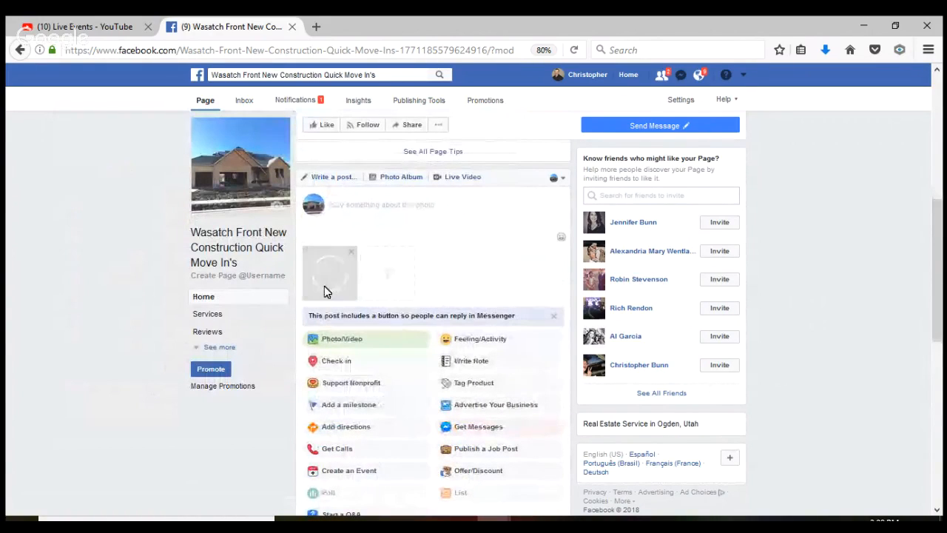
Caption the photo 'New Construction home available in Your City priced to move, call for' with the contact's name and phone number
click(361, 212)
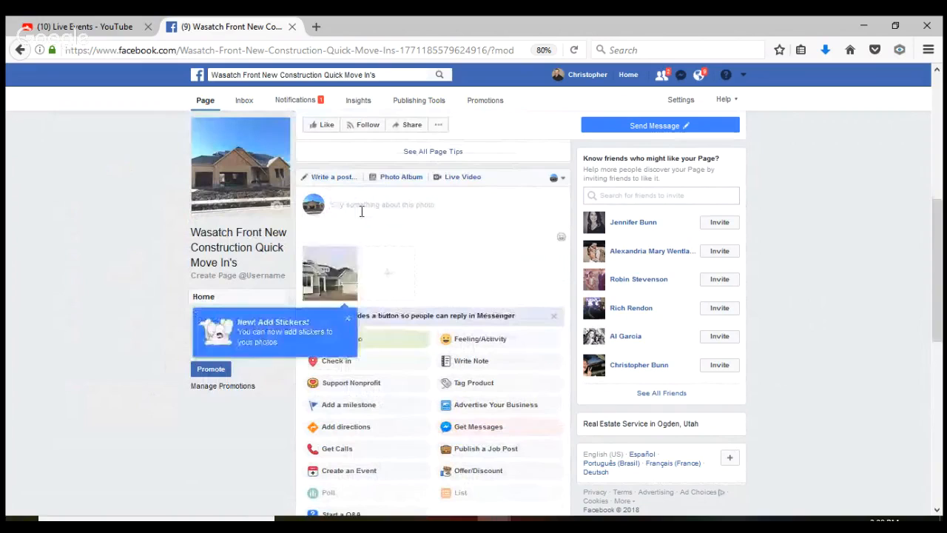
text(New So)
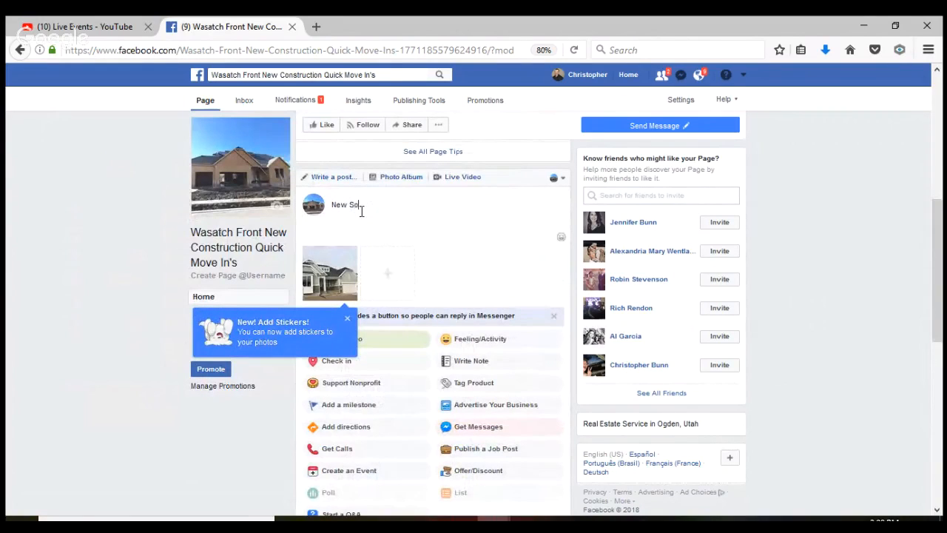
text(o)
text(truc)
key(BackSpace)
key(BackSpace)
key(BackSpace)
key(BackSpace)
key(BackSpace)
key(BackSpace)
key(BackSpace)
key(BackSpace)
key(BackSpace)
key(BackSpace)
key(BackSpace)
text(Construction home avail)
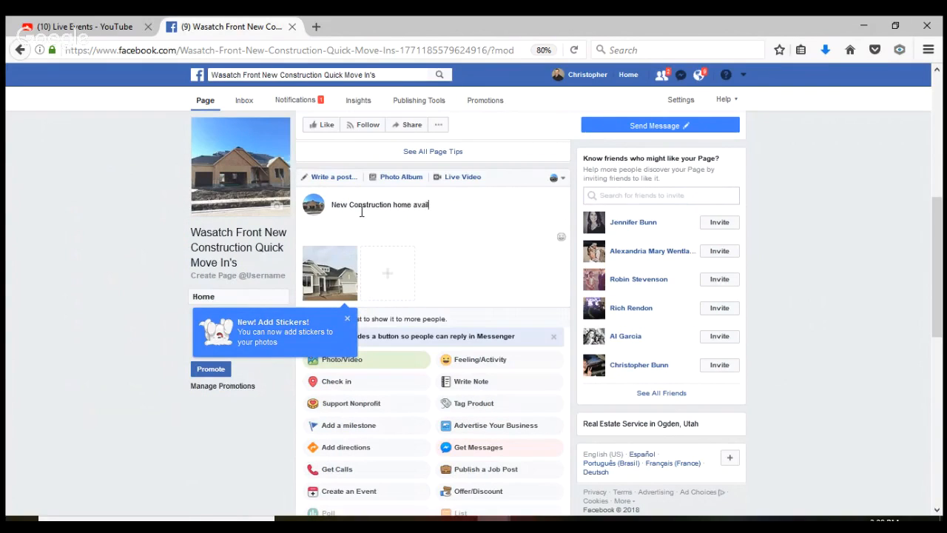
text(able in )
text(Y)
text(our City )
text(op)
key(BackSpace)
text(rice)
text(d to move )
text(call )
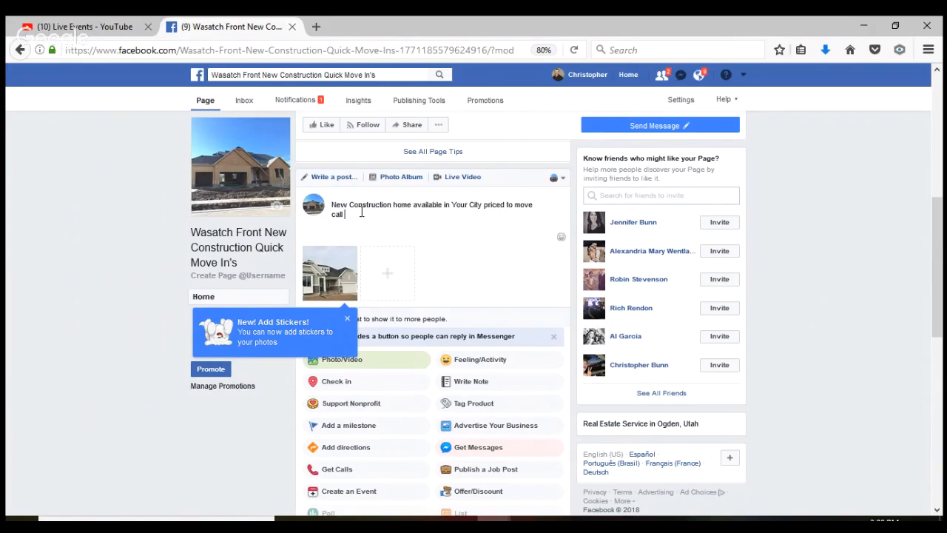
text(for)
text(Chris )
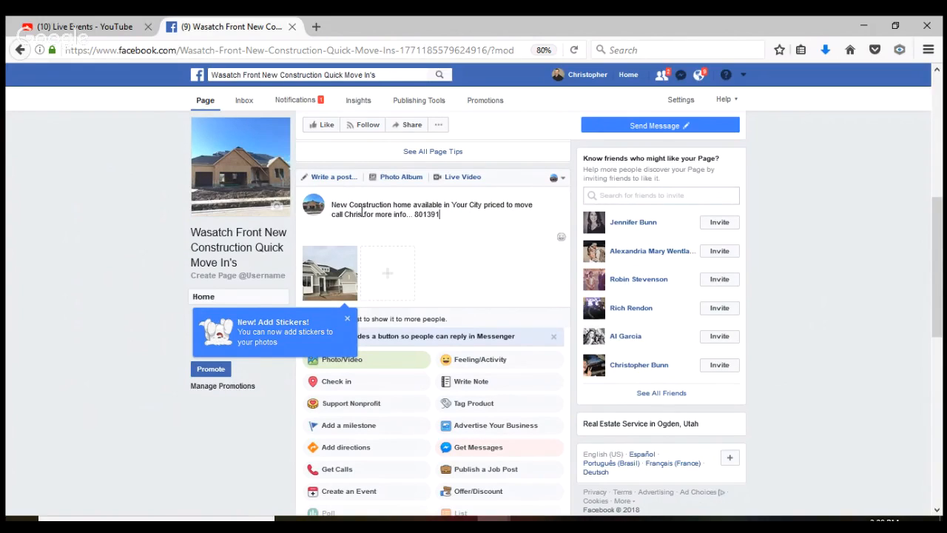
click(349, 327)
Scroll down the page to find the new house-photo post among the page's posts
drag(941, 256, 941, 305)
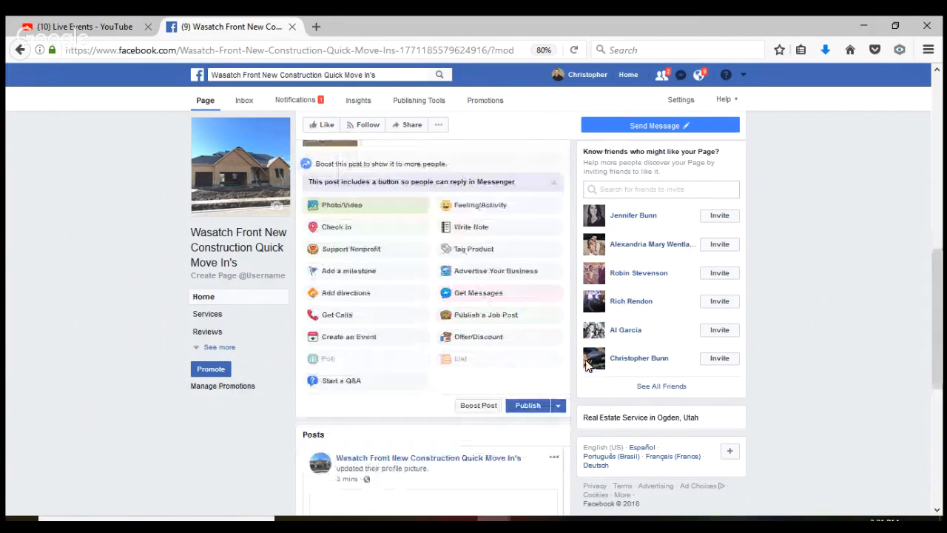
scroll(535, 410, down, 3)
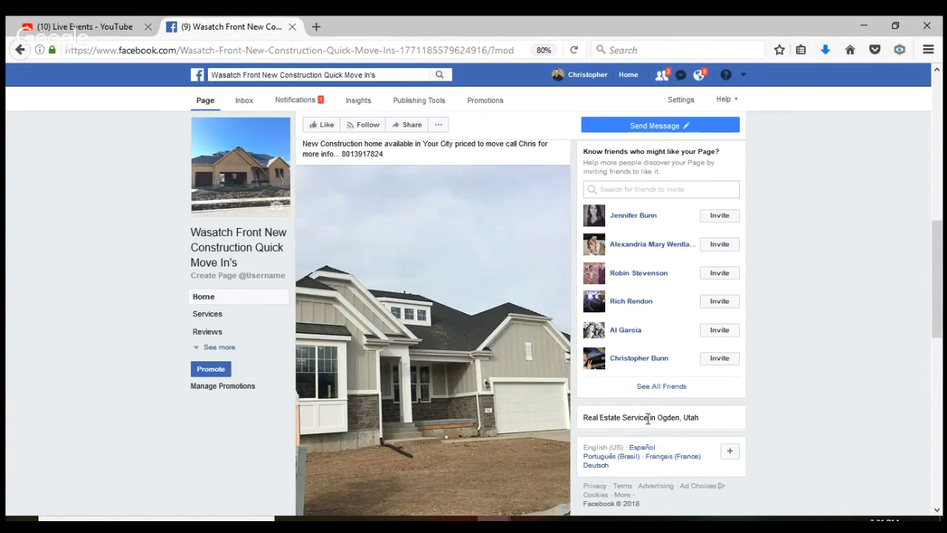
Search Google for 'real estate news in utah' in a new browser tab
click(316, 30)
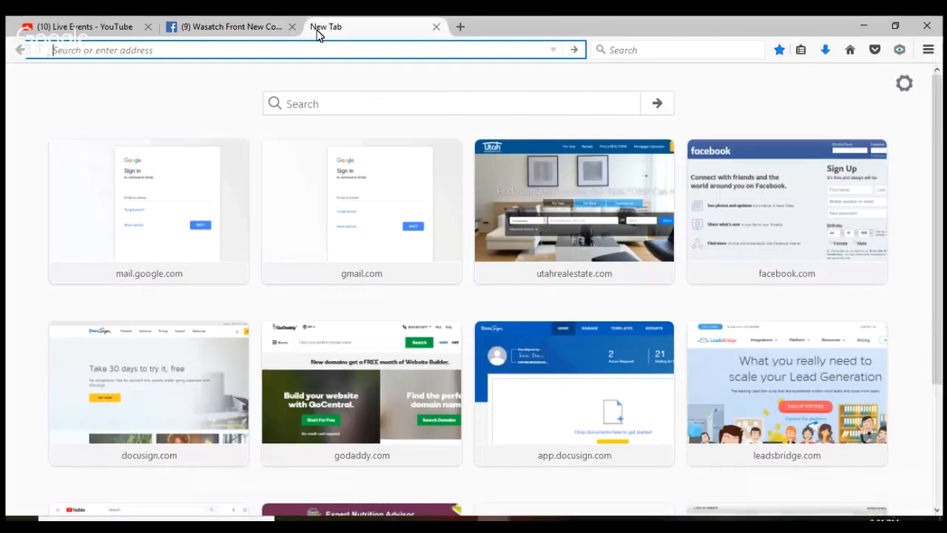
text(real)
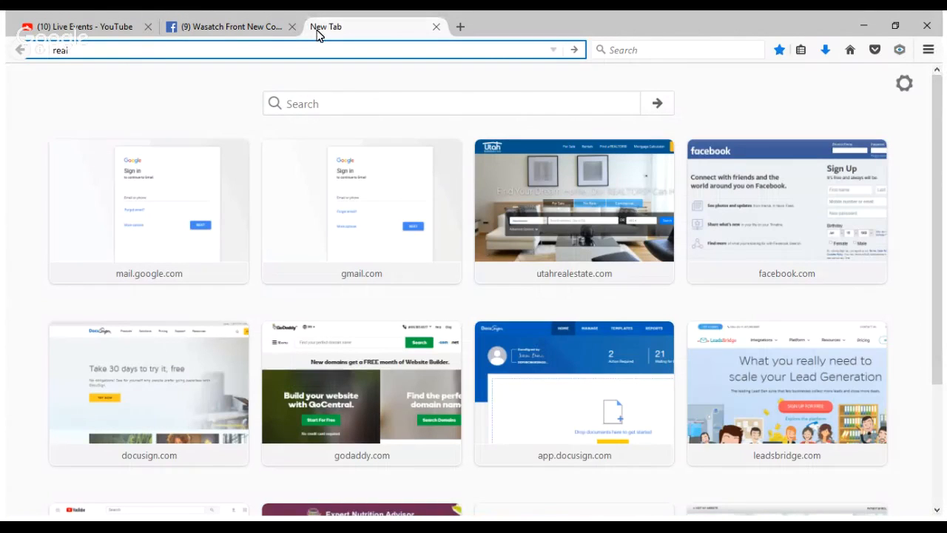
text( estate news in utah)
key(Return)
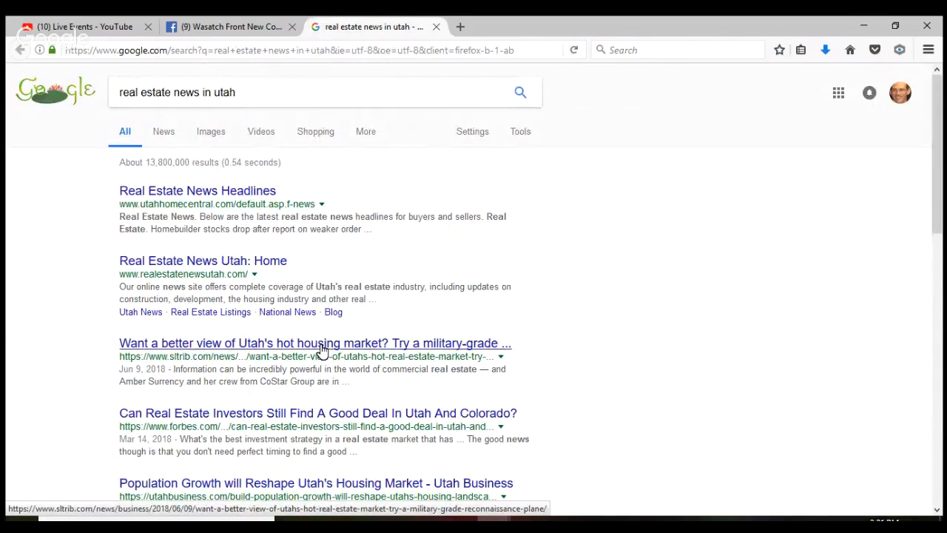
Open the Salt Lake Tribune housing-market article, select its URL, and return to the Facebook tab
click(322, 344)
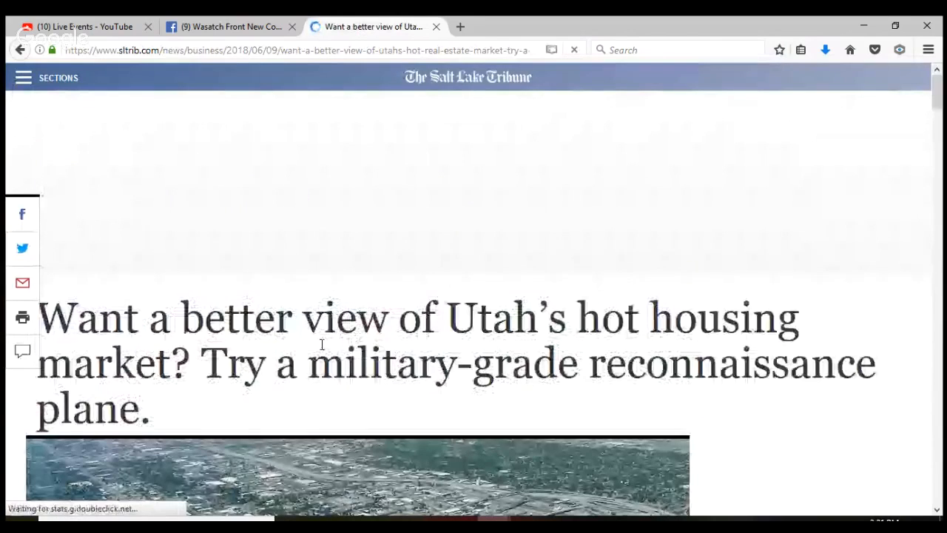
click(327, 51)
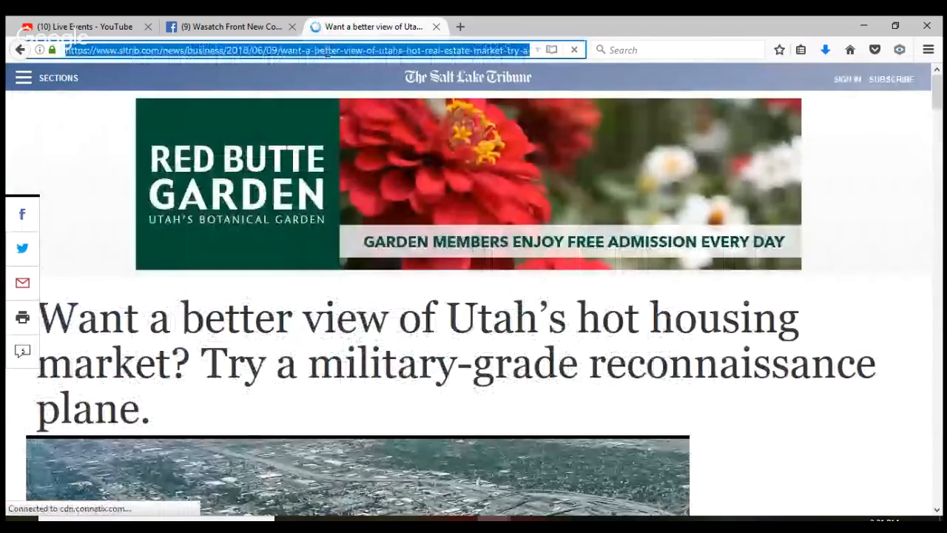
click(261, 29)
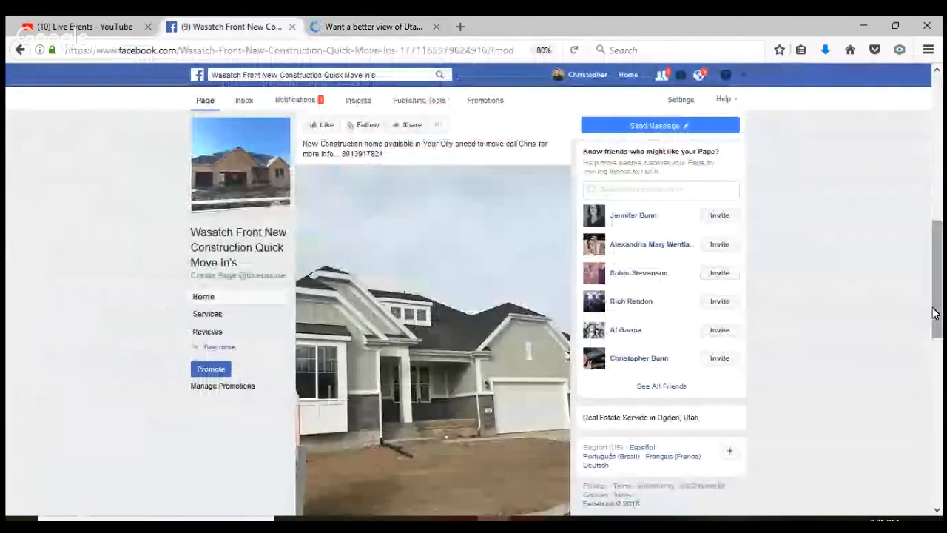
Paste the Salt Lake Tribune article link into a new page post and publish it
drag(934, 312, 936, 258)
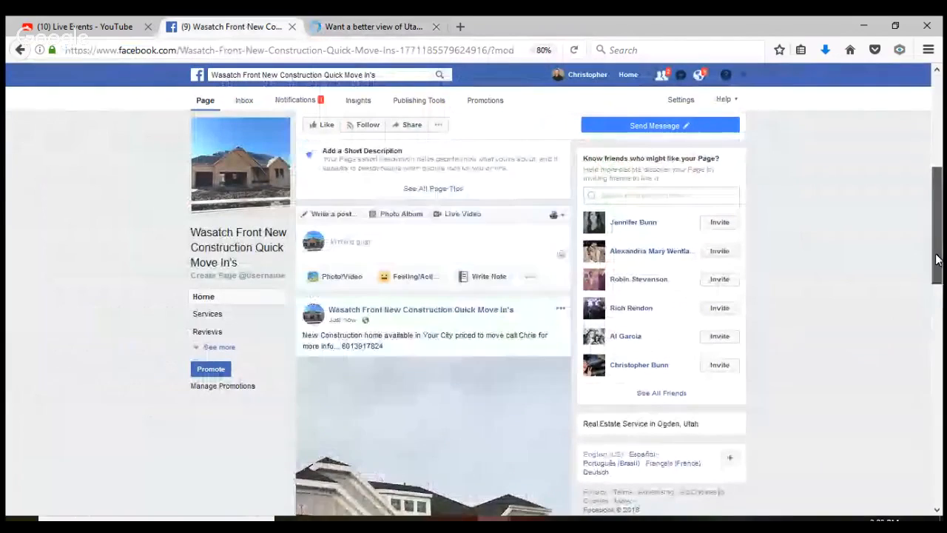
click(401, 242)
text(https://www.sltrib.com/news/business/2018/06/09/want-a-better-view-of-utahs-hot-real-estate-market-try-a-military-grade-reconnaissance-plane/)
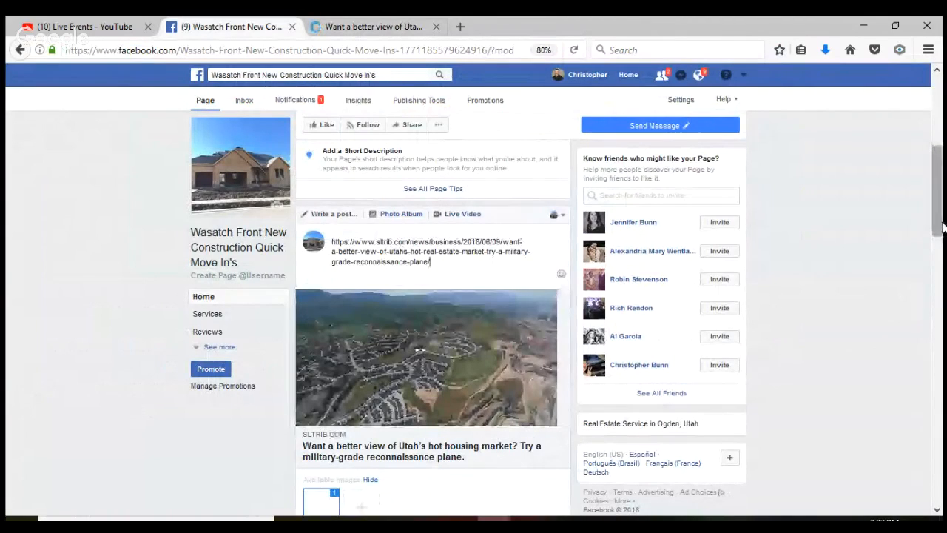
drag(942, 227, 942, 310)
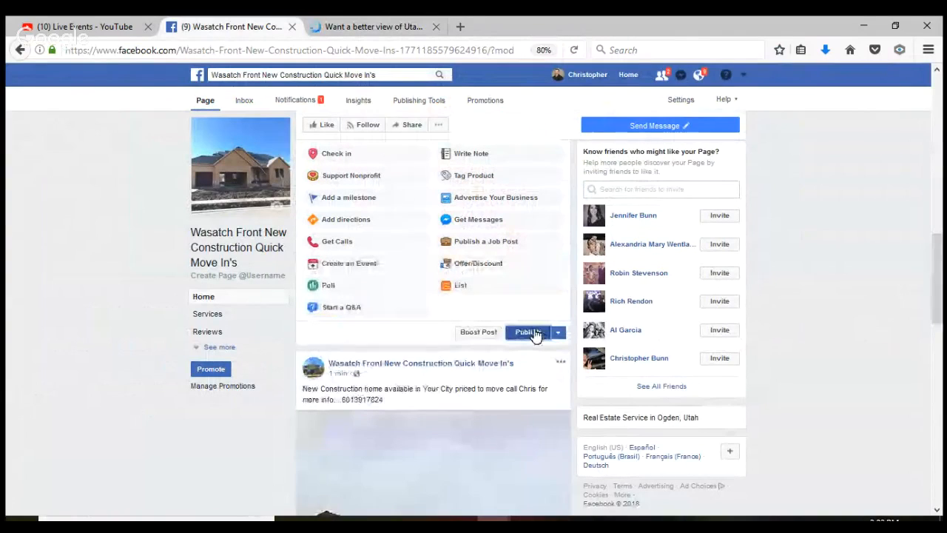
click(528, 333)
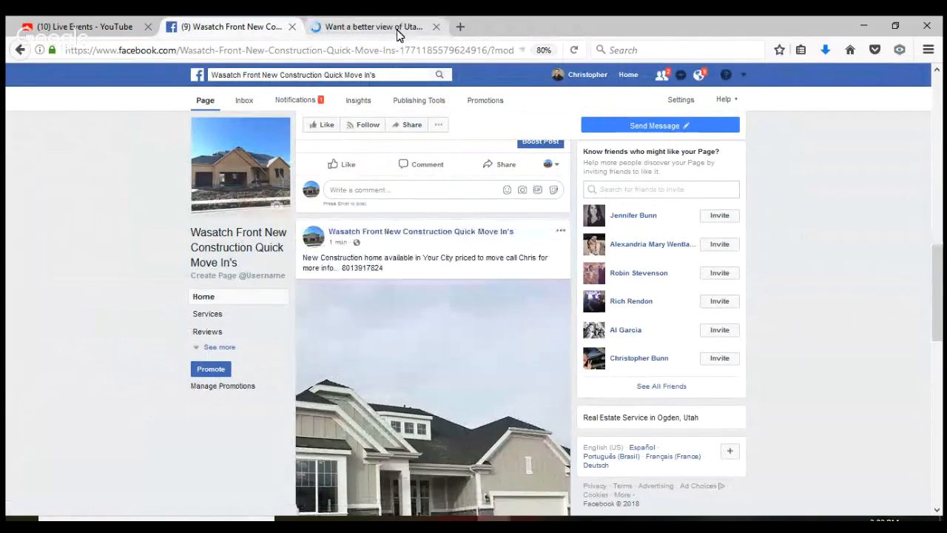
Close the article tab and go to the Facebook News Feed home page
click(436, 26)
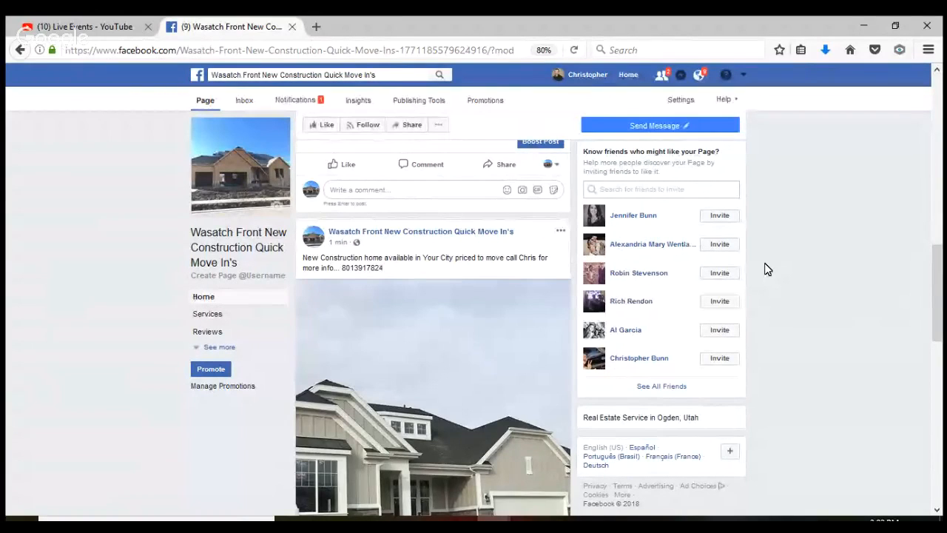
drag(938, 294, 941, 118)
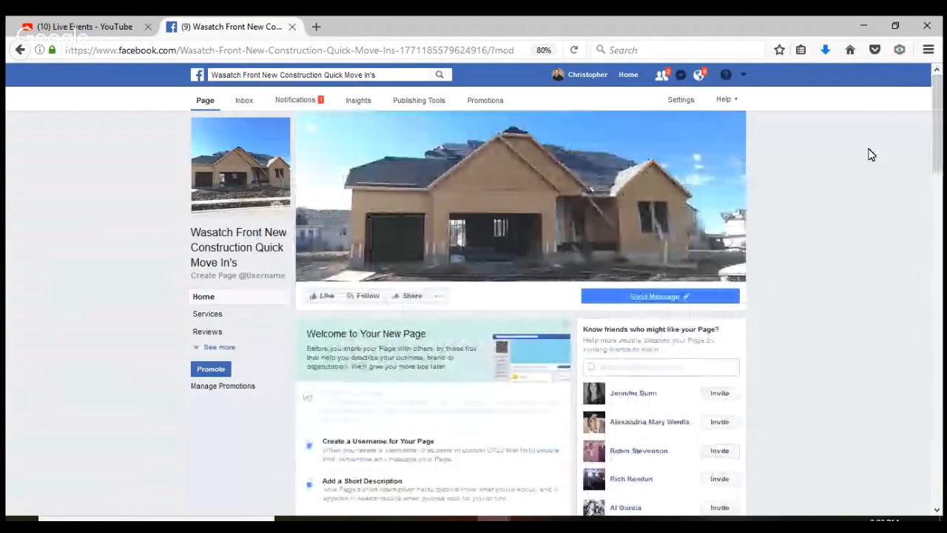
click(630, 77)
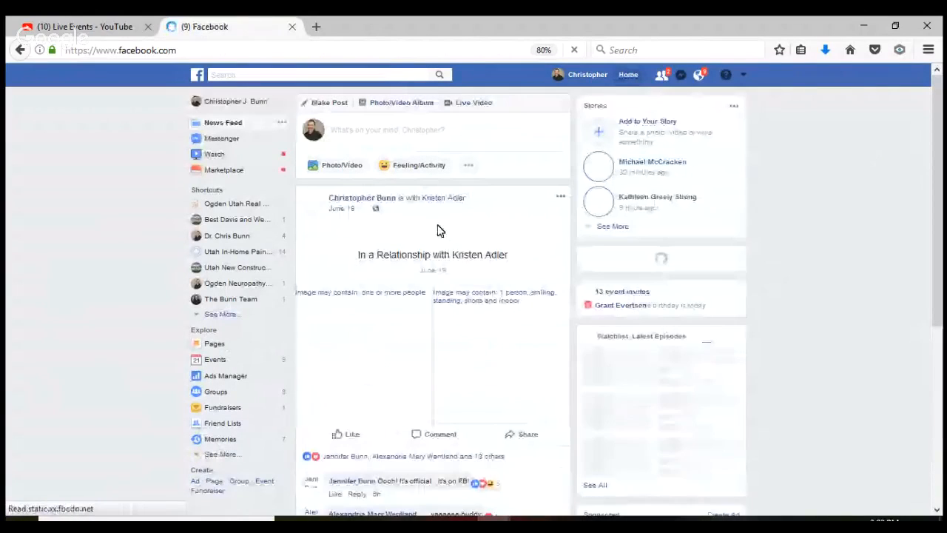
Review Ads Manager campaigns over a Lifetime date range, then begin a new campaign
click(241, 383)
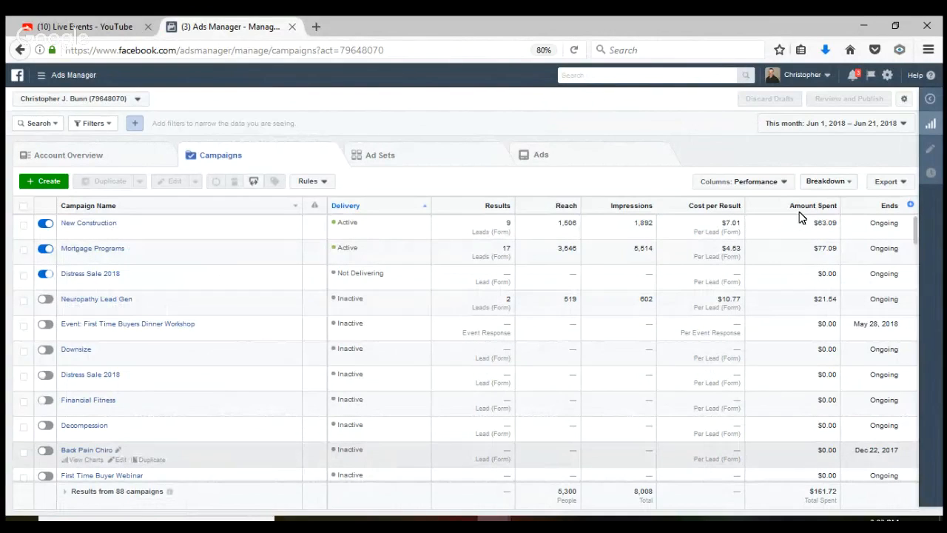
click(903, 127)
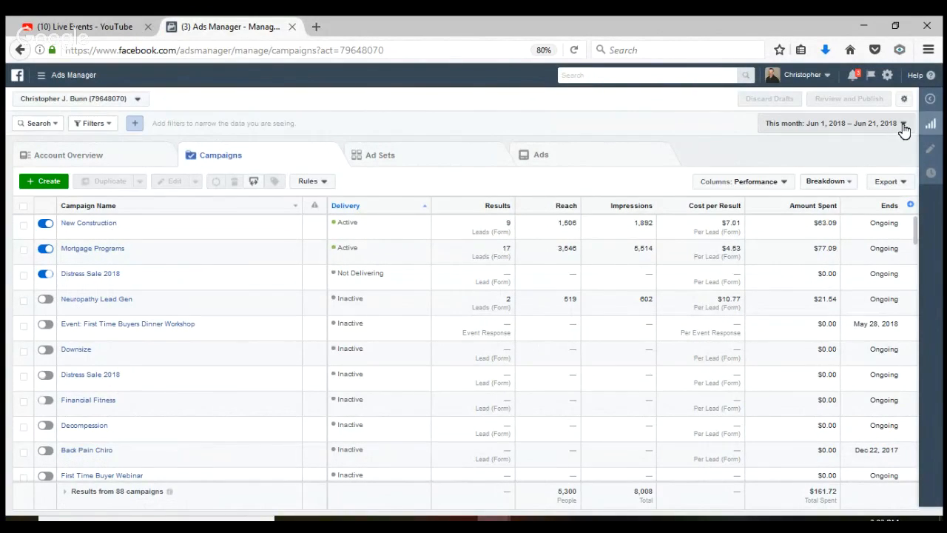
click(867, 167)
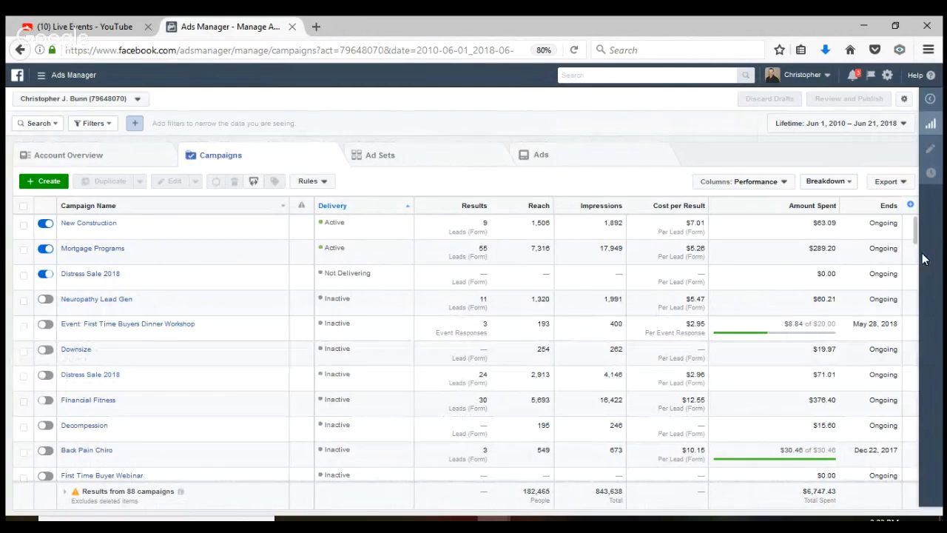
drag(915, 240, 915, 285)
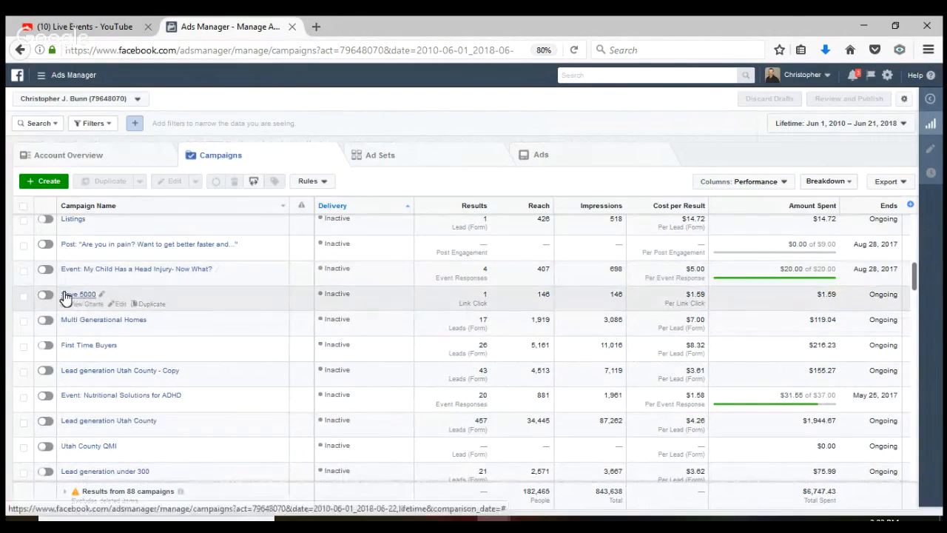
click(46, 191)
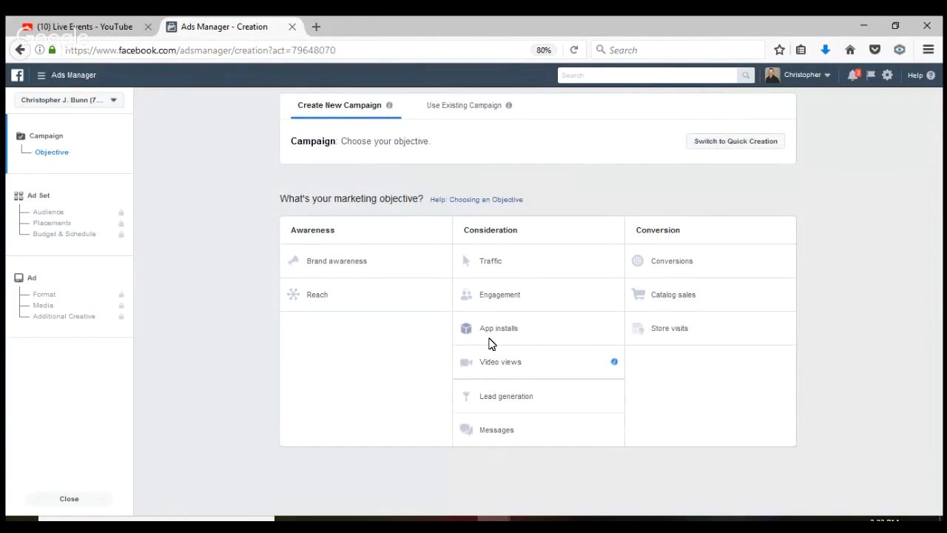
Choose the Lead generation objective and name the campaign 'Wastch Front QMI'
click(510, 401)
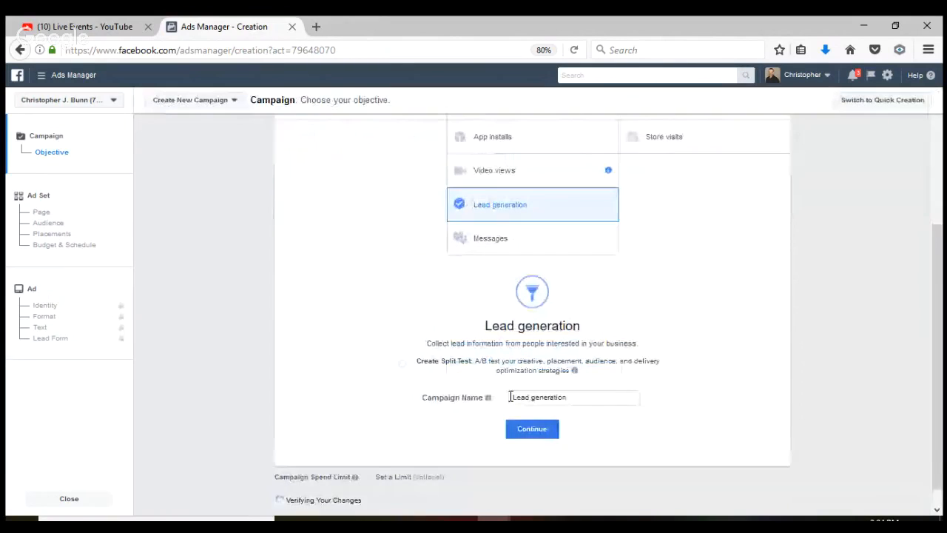
click(574, 397)
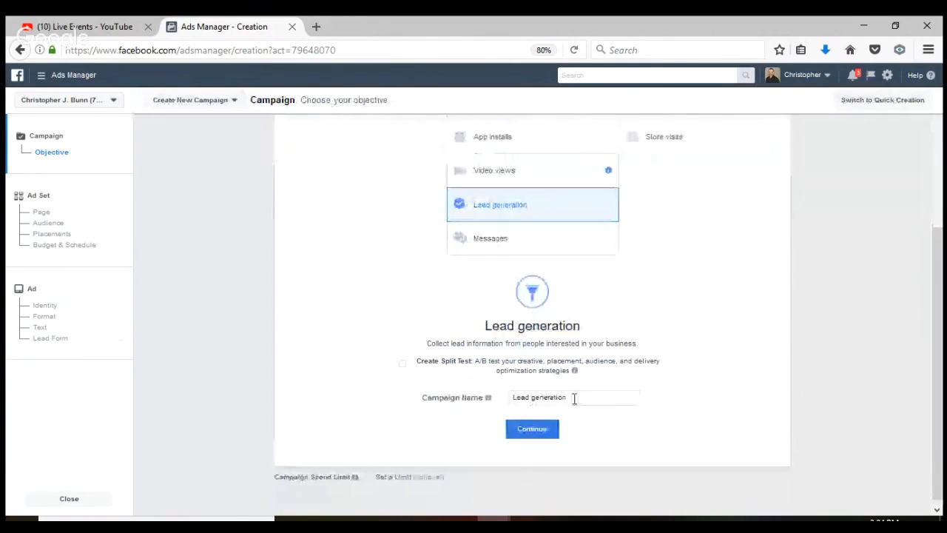
key(BackSpace)
key(BackSpace)
key(BackSpace)
key(BackSpace)
key(BackSpace)
key(BackSpace)
key(BackSpace)
key(BackSpace)
key(BackSpace)
key(BackSpace)
key(BackSpace)
key(BackSpace)
key(BackSpace)
key(BackSpace)
key(BackSpace)
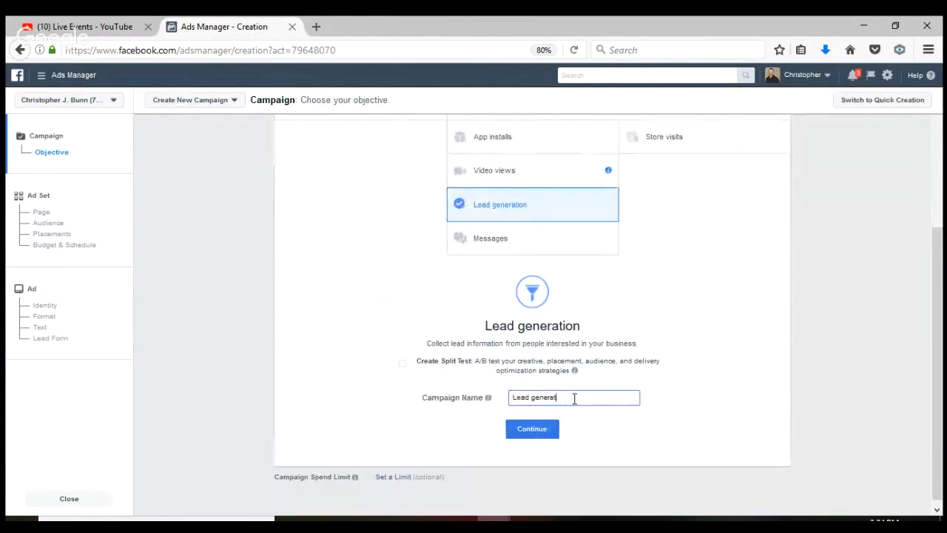
text(Wastch Fromn)
key(BackSpace)
key(BackSpace)
text(nt QMI)
click(543, 435)
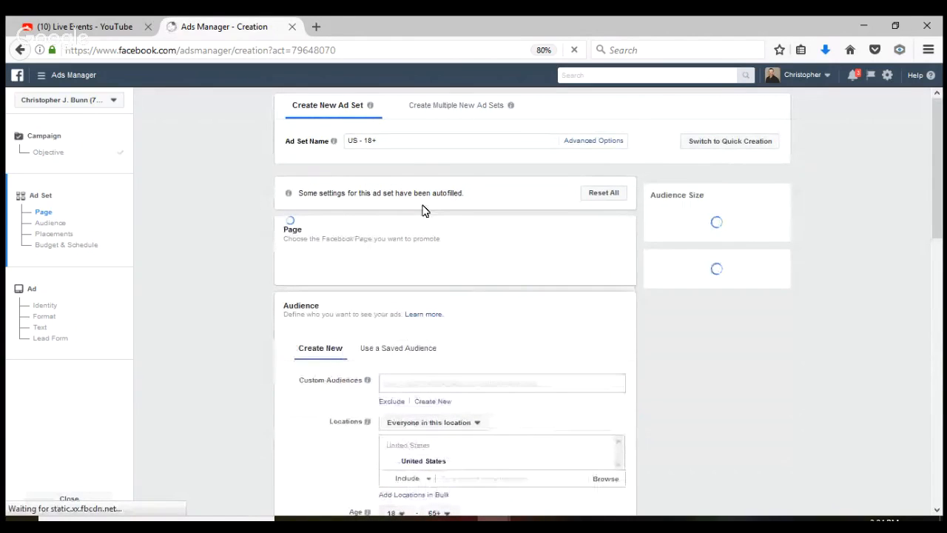
Rename the ad set to 'Wasatch Front QMI's'
click(386, 139)
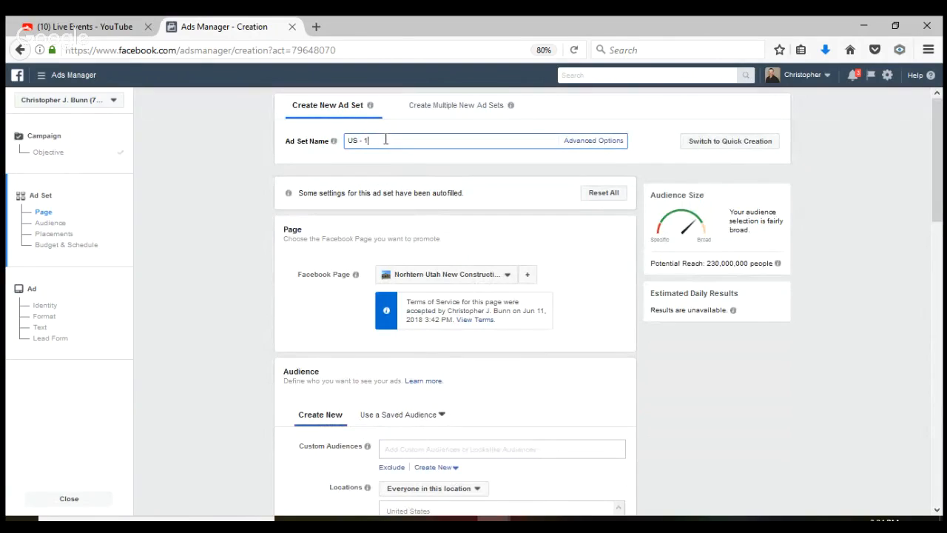
key(BackSpace)
key(BackSpace)
key(BackSpace)
text(WAsa)
key(BackSpace)
key(BackSpace)
key(BackSpace)
text(sa)
key(BackSpace)
key(BackSpace)
text(asatch Front QM)
click(618, 317)
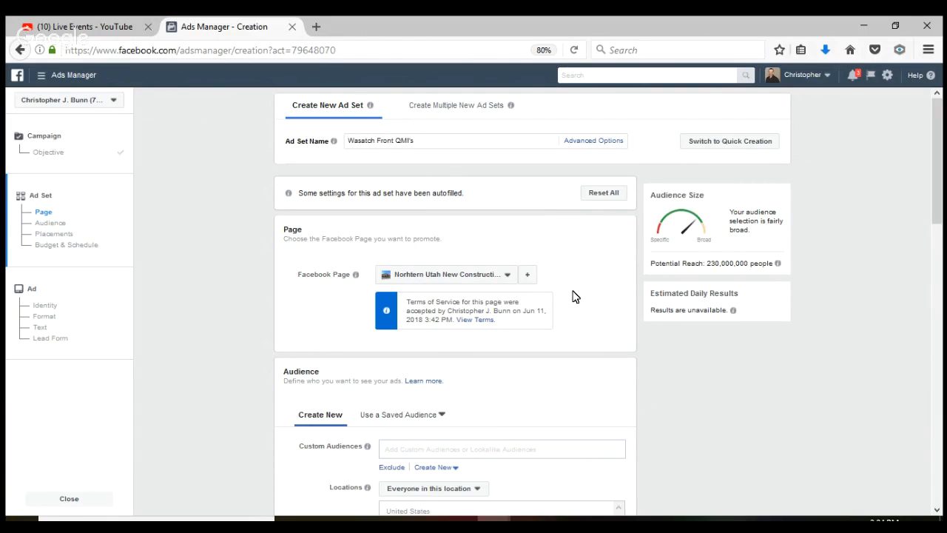
Select the Wasatch Front New Construction page and accept the Lead Ads terms
click(508, 278)
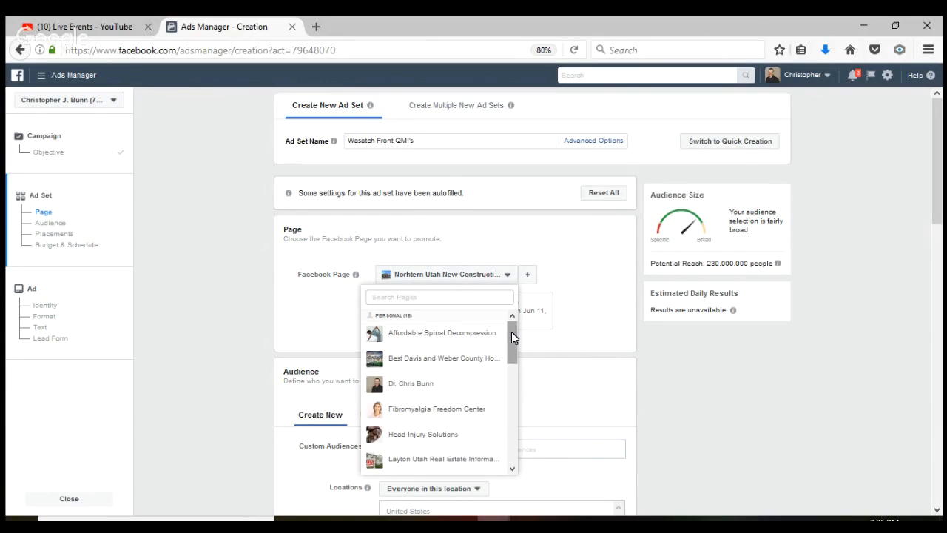
drag(511, 333, 510, 437)
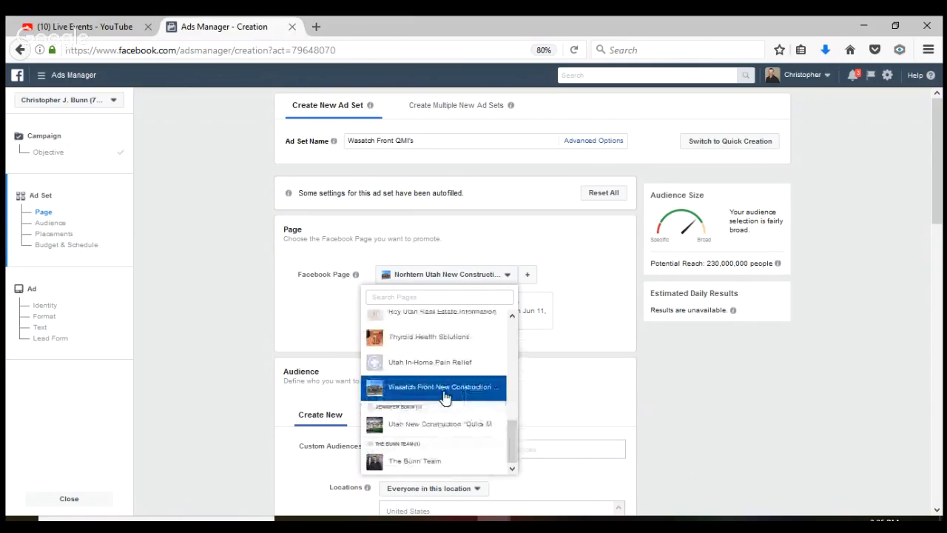
click(444, 395)
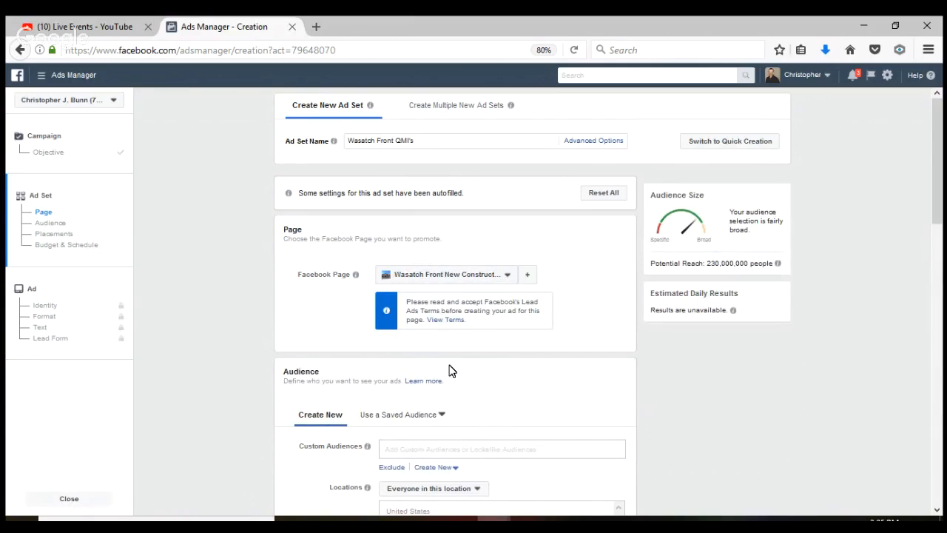
click(446, 321)
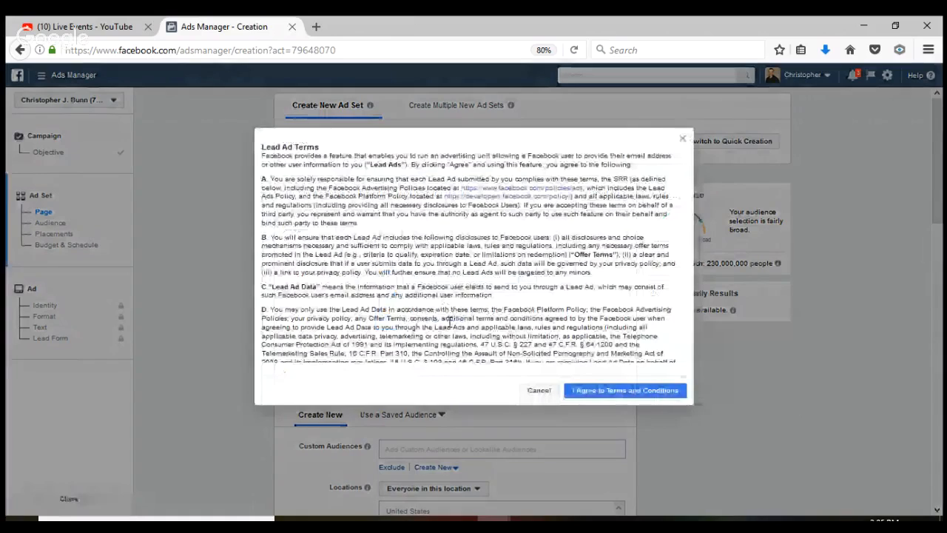
click(590, 394)
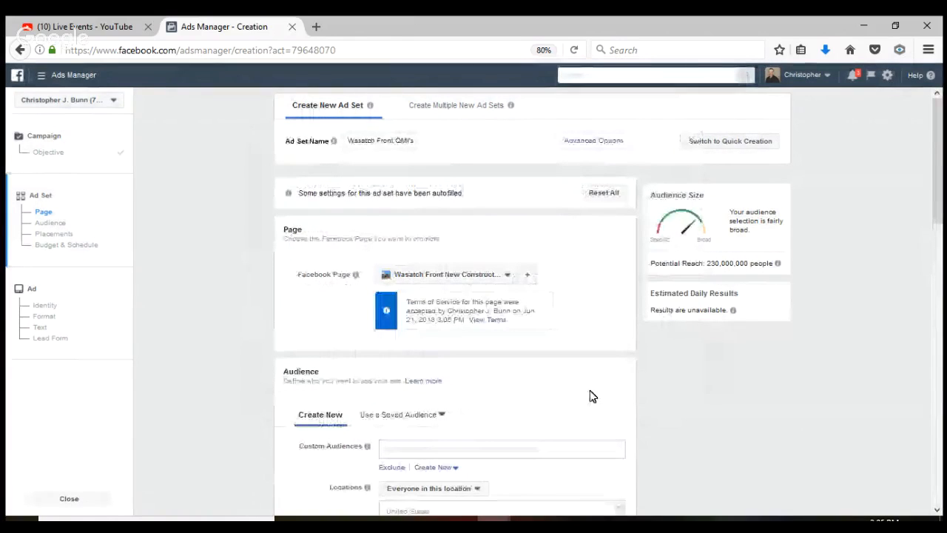
drag(936, 191, 936, 265)
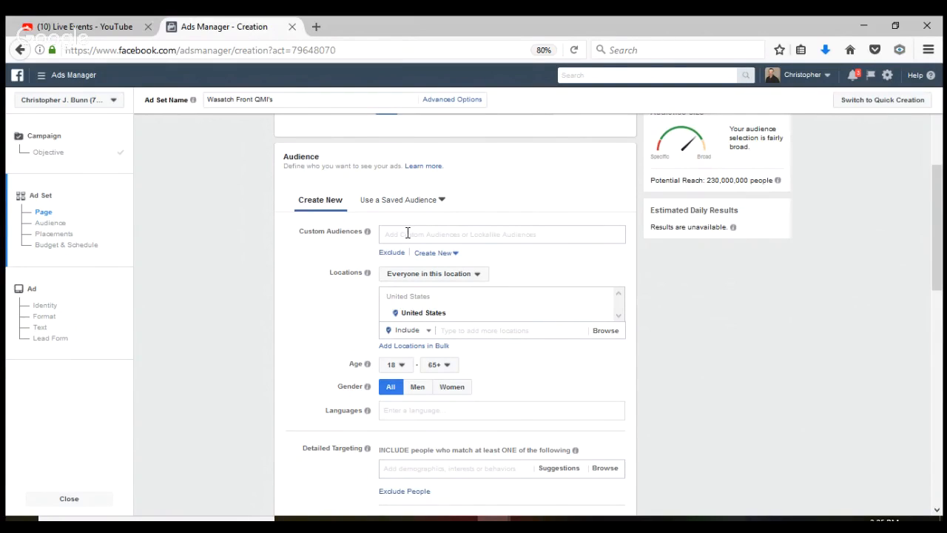
Set the audience location to Ogden, Utah, minimum age 30, and gender Women
click(464, 333)
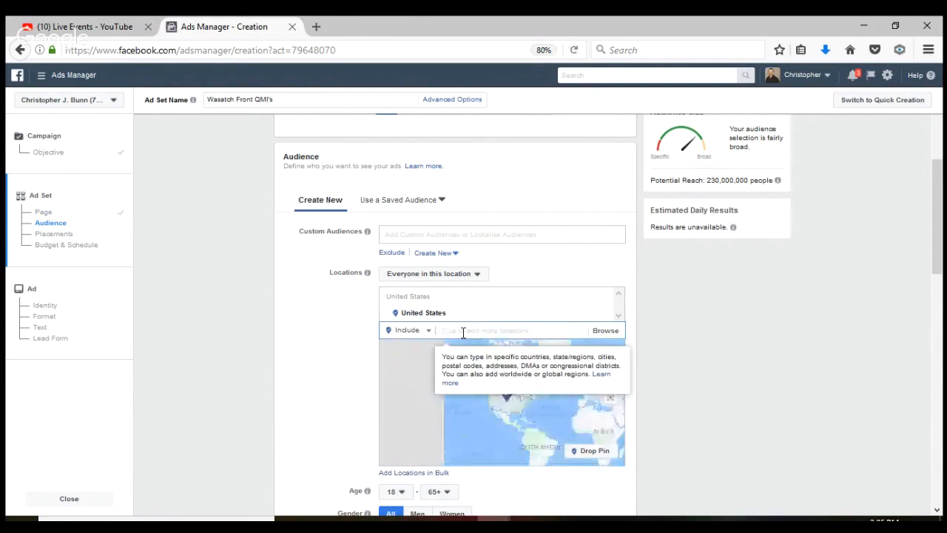
text(OGden)
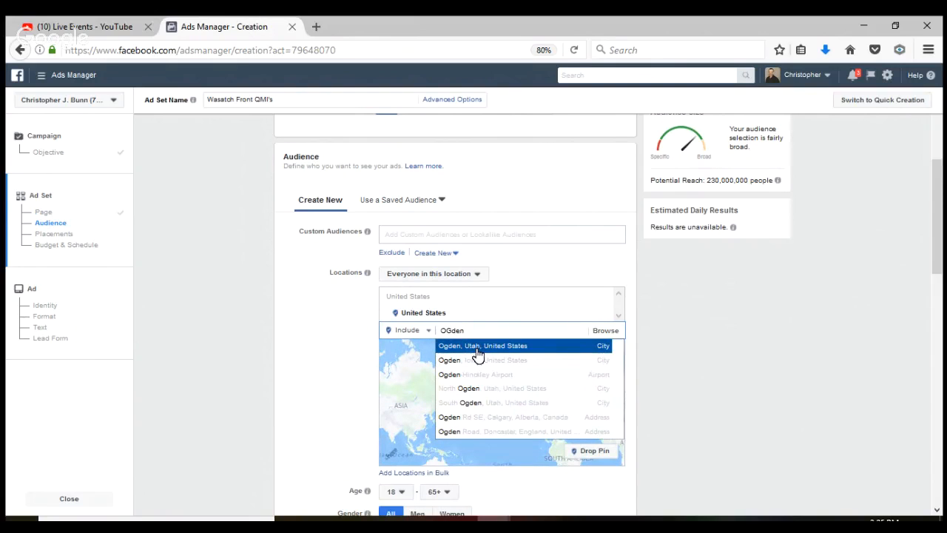
click(477, 354)
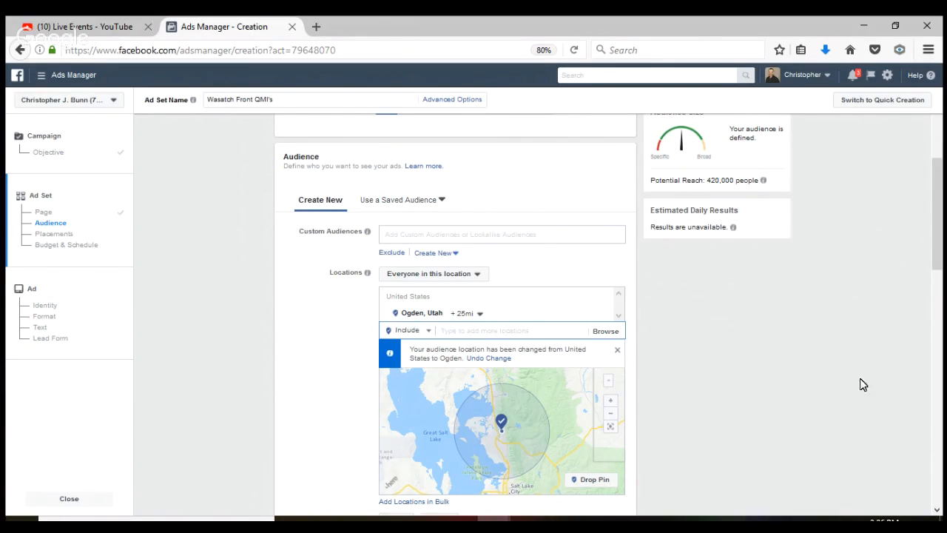
drag(941, 266, 941, 313)
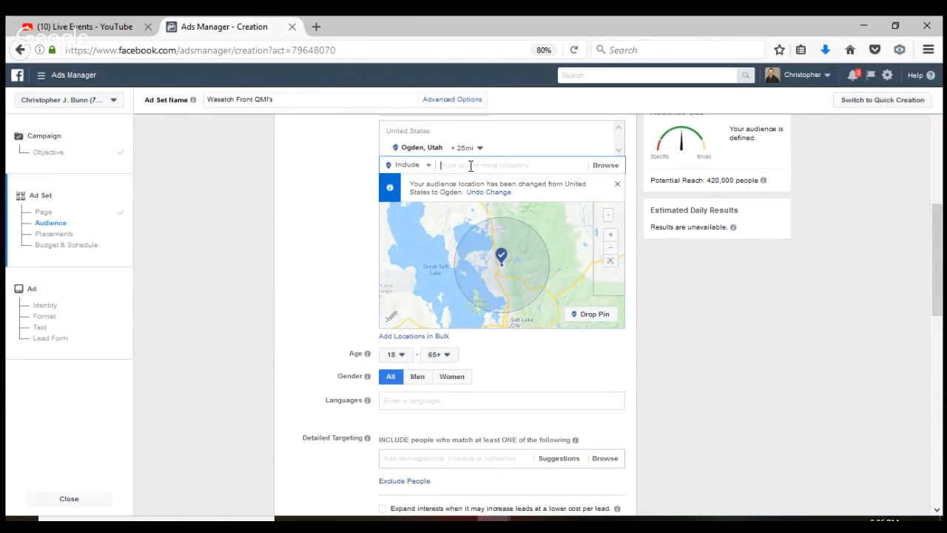
click(400, 356)
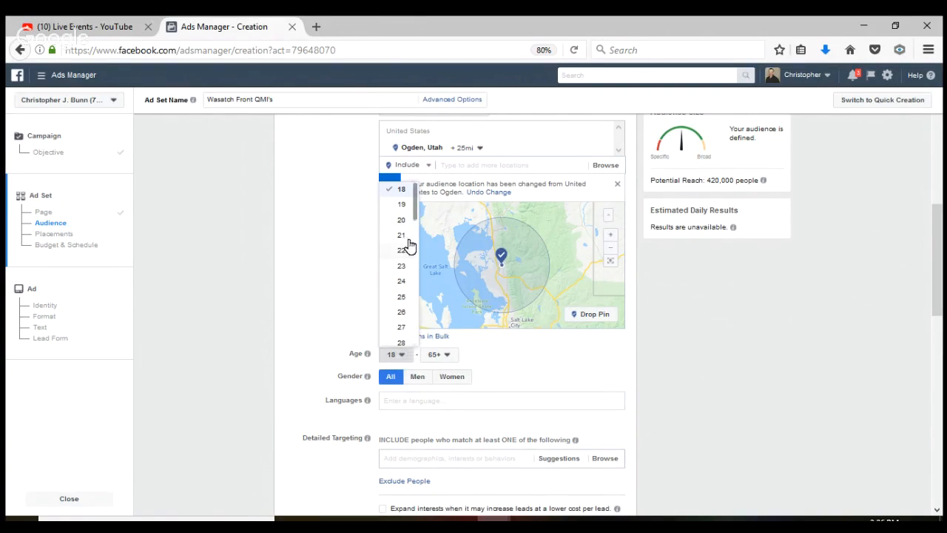
drag(417, 221, 416, 251)
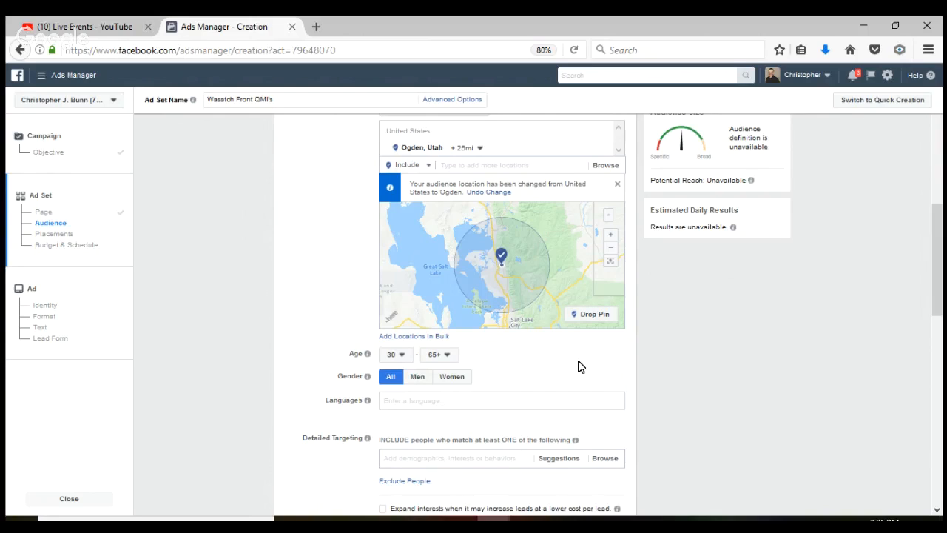
click(452, 377)
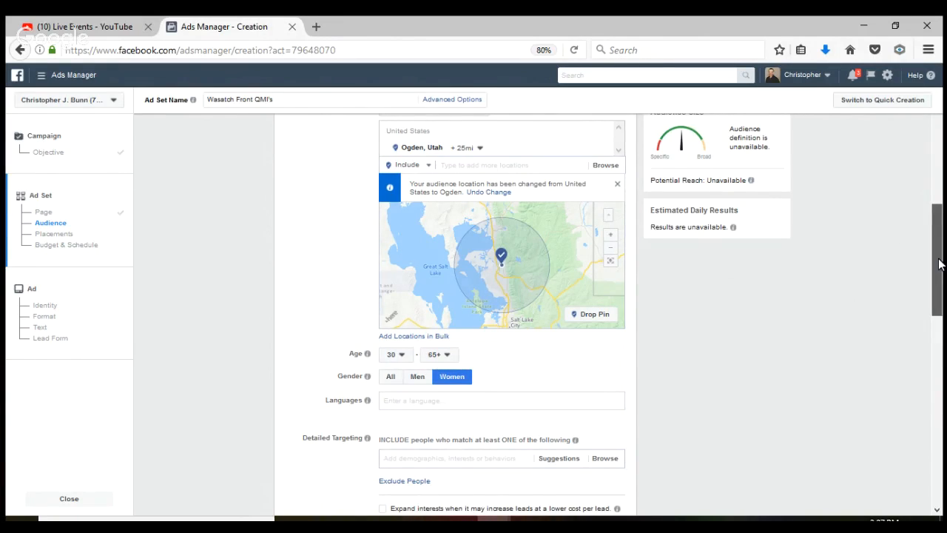
Add Real estate, Zillow, Trulia, Homes.com and Relocation (personal) to detailed targeting, reaching about 58,000 people
drag(938, 264, 938, 311)
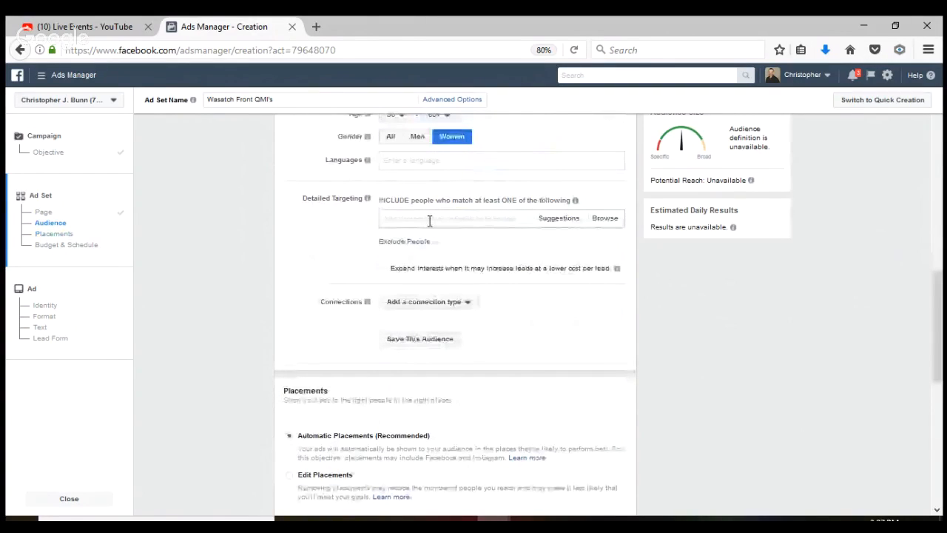
click(429, 219)
text(Real)
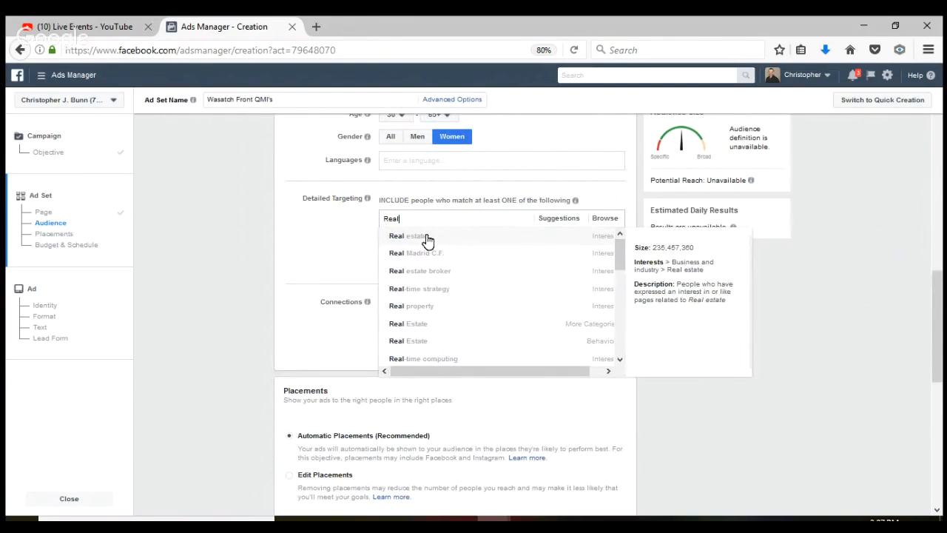
click(428, 238)
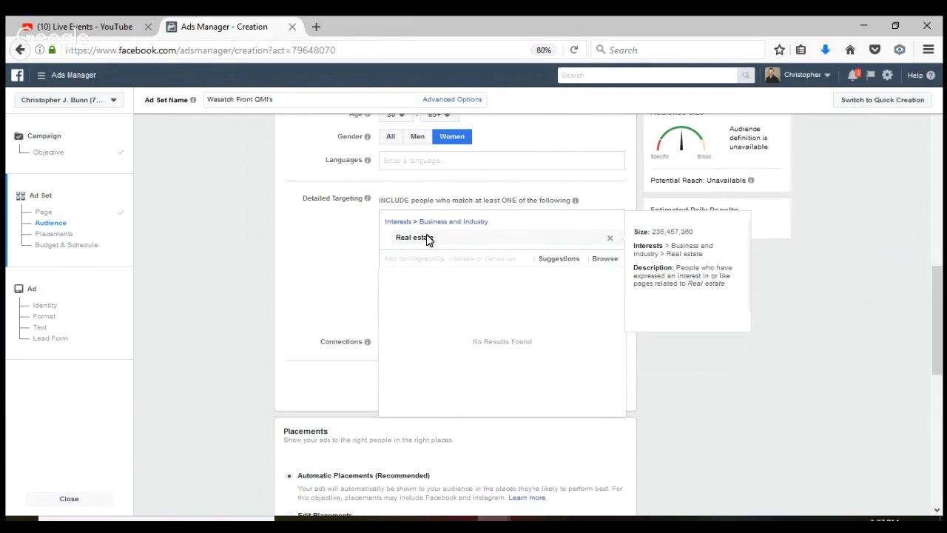
click(558, 260)
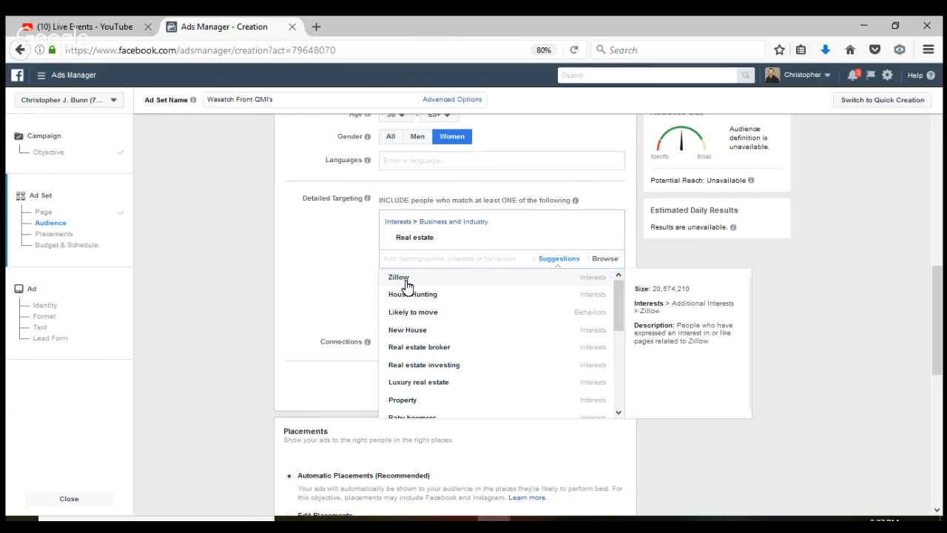
click(400, 278)
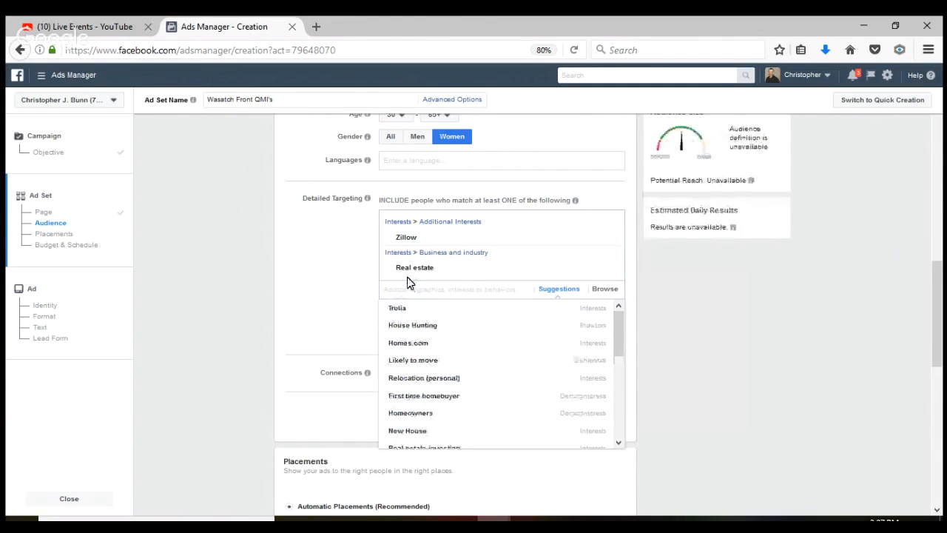
click(406, 310)
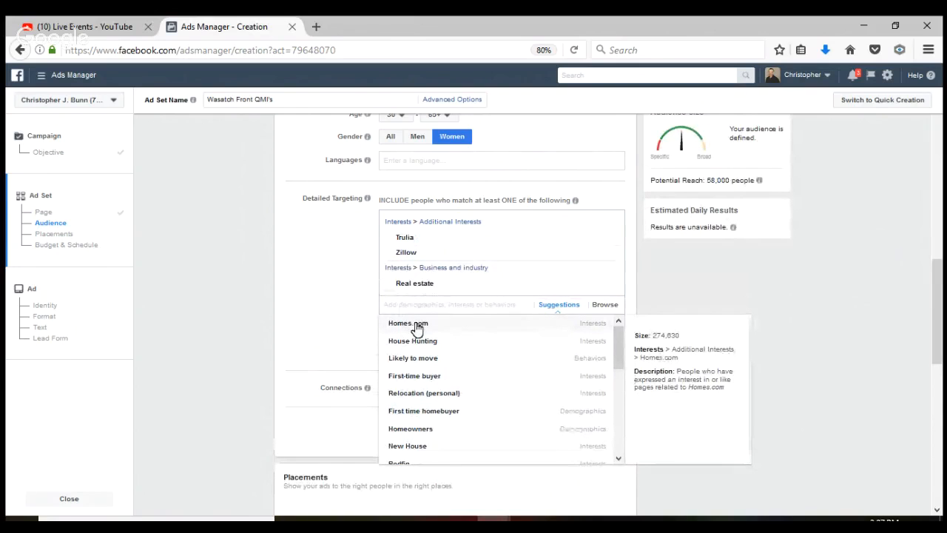
click(417, 327)
mouse_move(430, 412)
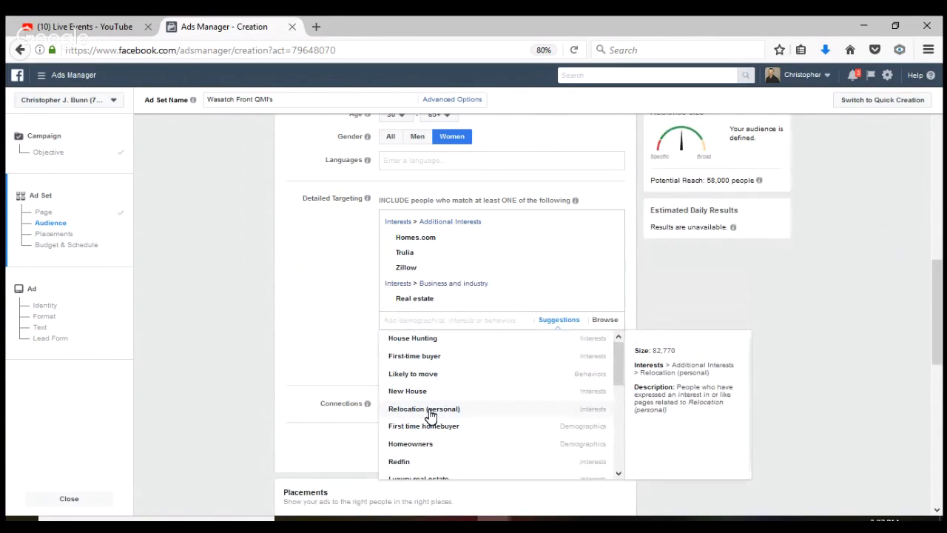
click(430, 411)
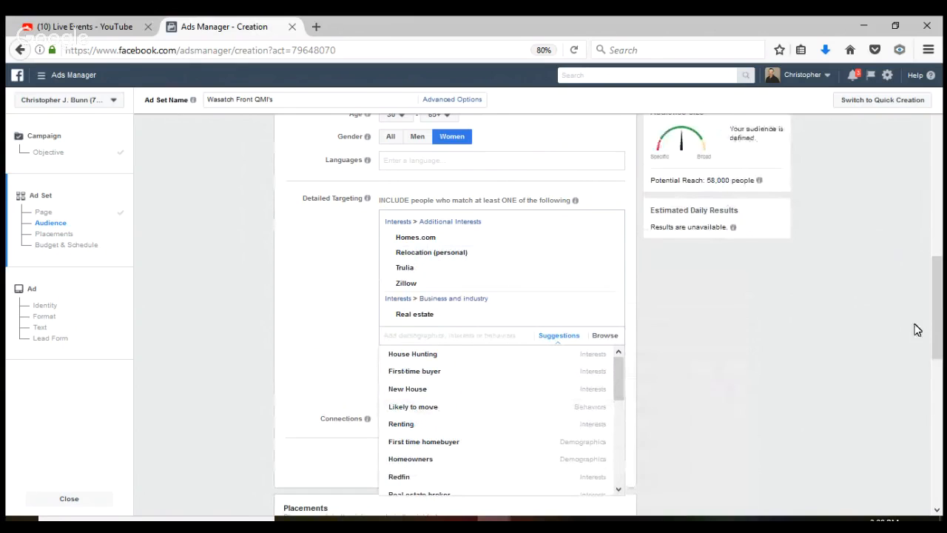
scroll(938, 318, up, 3)
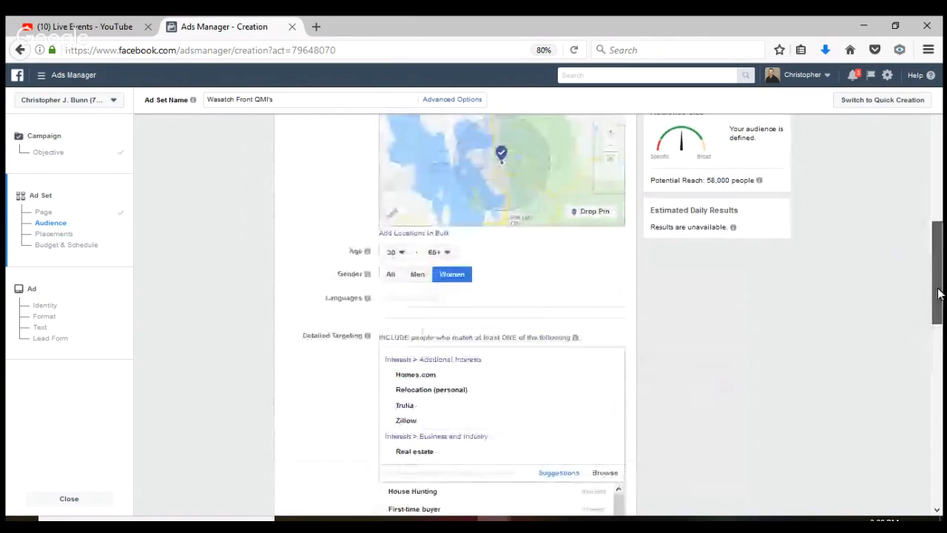
scroll(938, 318, down, 3)
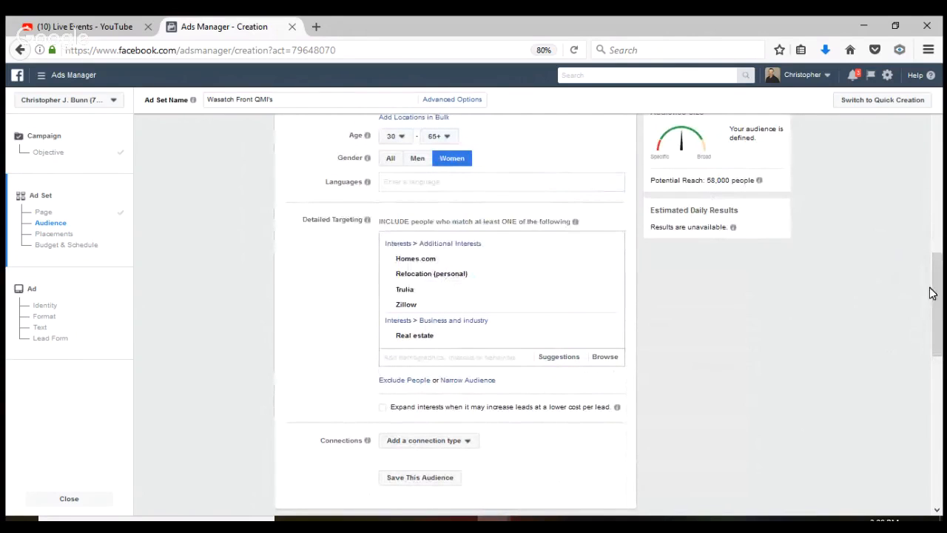
scroll(937, 308, down, 5)
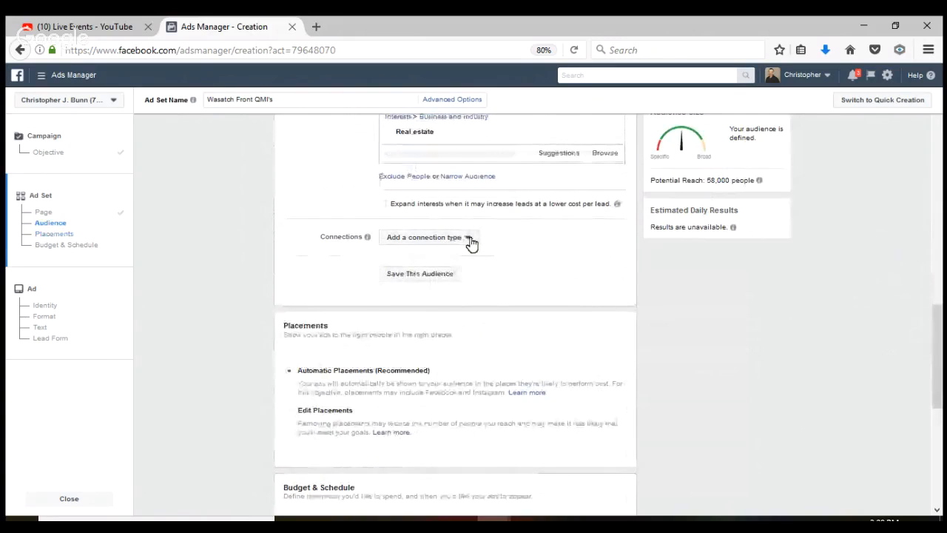
click(468, 239)
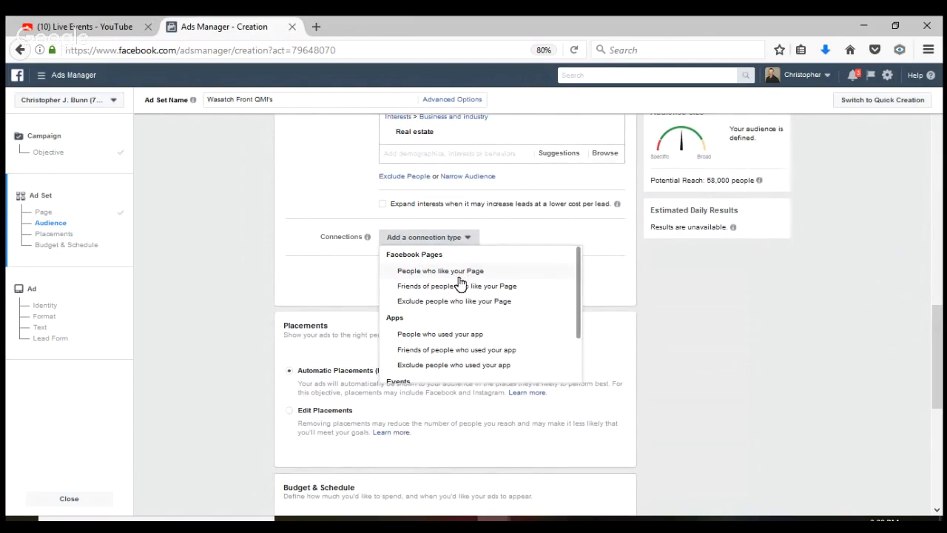
click(341, 288)
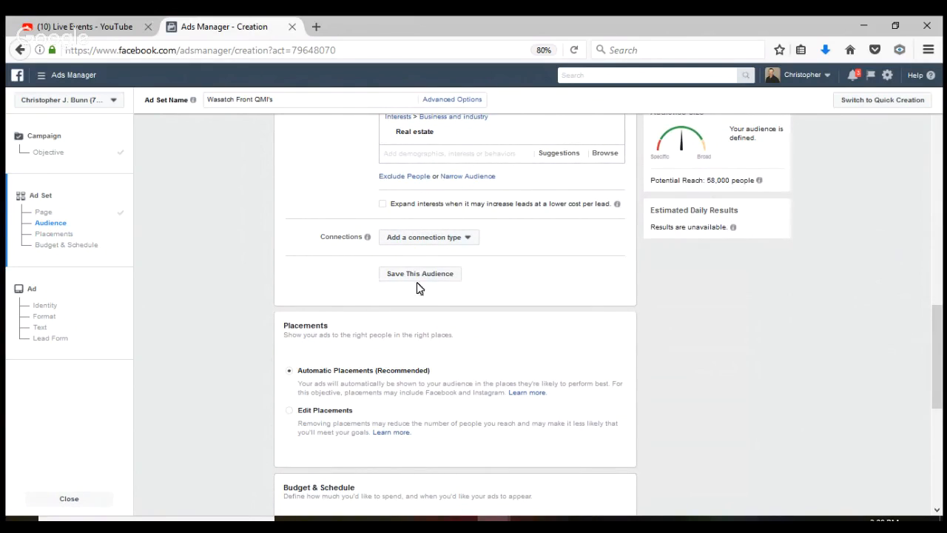
click(435, 278)
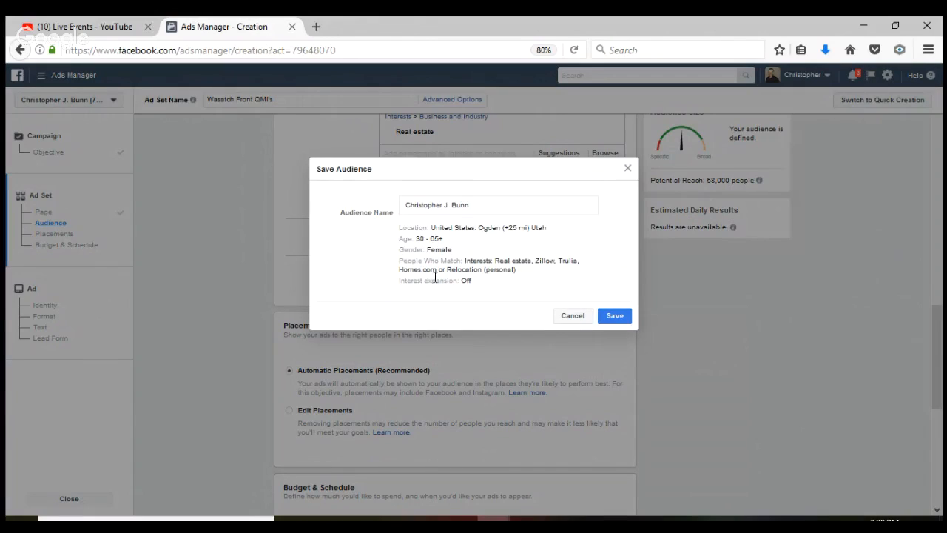
Rename the audience to 'new construction 25 miles around O town' and save it
click(475, 205)
key(BackSpace)
key(BackSpace)
key(BackSpace)
key(BackSpace)
key(BackSpace)
key(BackSpace)
key(BackSpace)
key(BackSpace)
key(BackSpace)
key(BackSpace)
key(BackSpace)
key(BackSpace)
key(BackSpace)
key(BackSpace)
key(BackSpace)
key(BackSpace)
key(BackSpace)
key(BackSpace)
key(BackSpace)
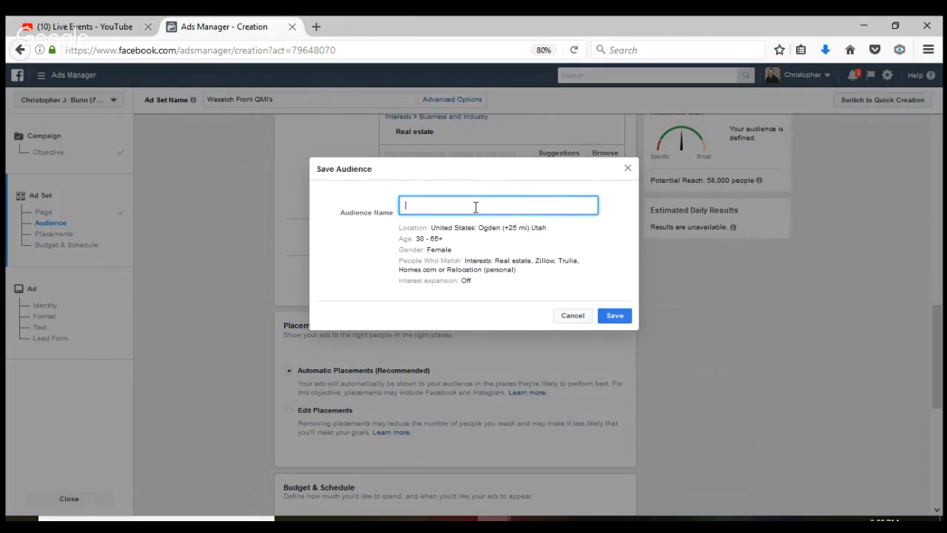
text(new construction 25 miles around O town)
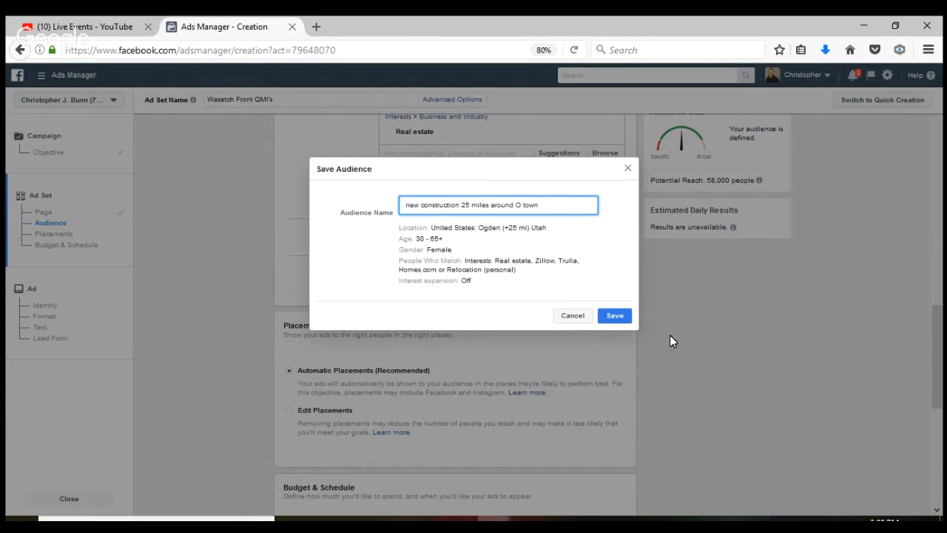
click(622, 318)
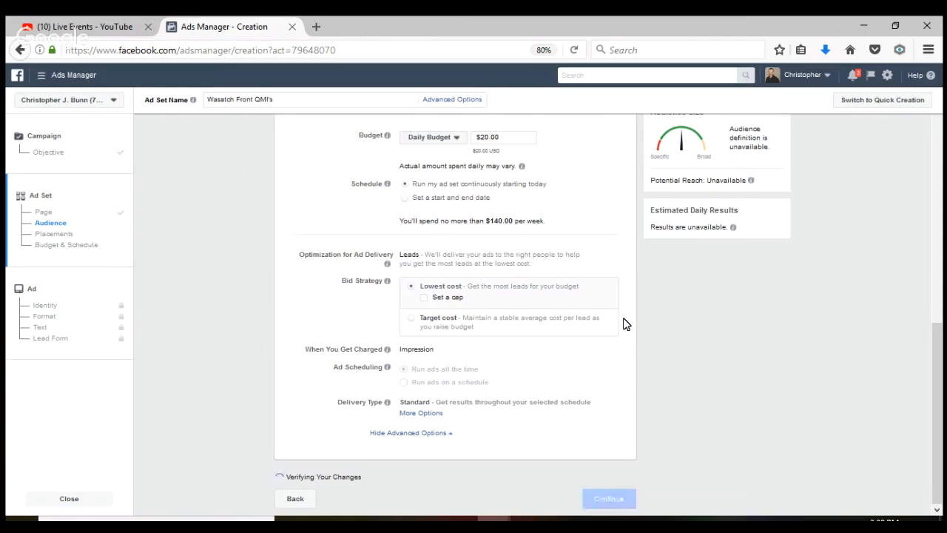
Change the ad set's daily budget from $20.00 to $5.00, capping weekly spend at $35.00
drag(936, 353, 938, 429)
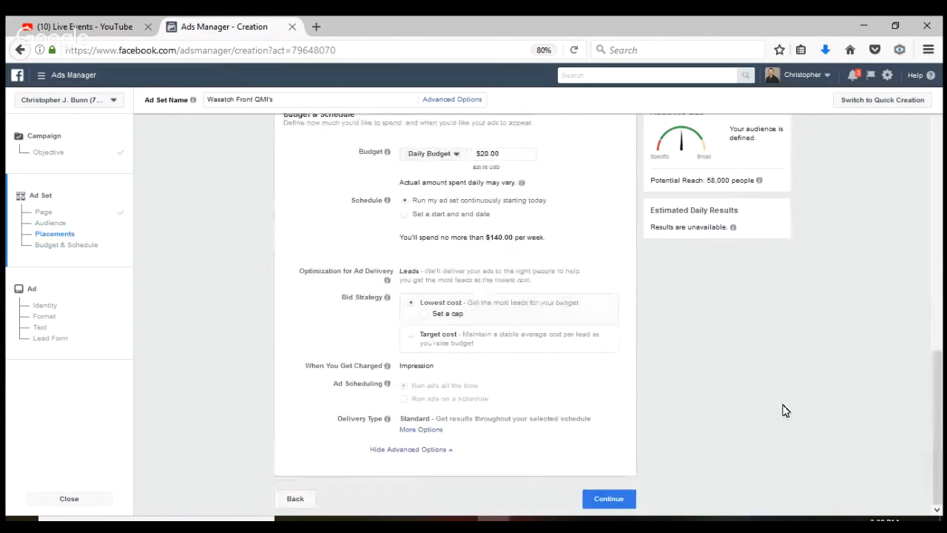
drag(936, 389, 938, 317)
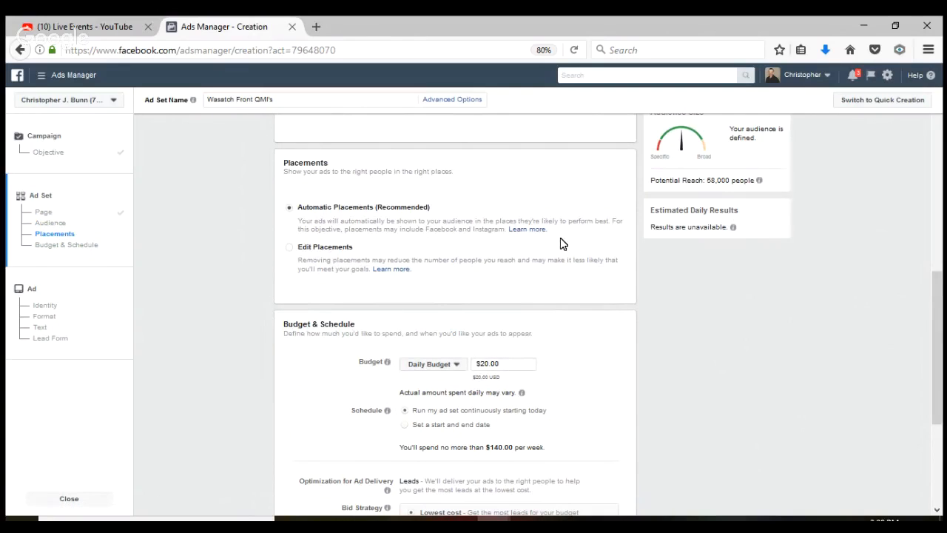
click(504, 363)
key(BackSpace)
key(BackSpace)
key(BackSpace)
key(BackSpace)
key(BackSpace)
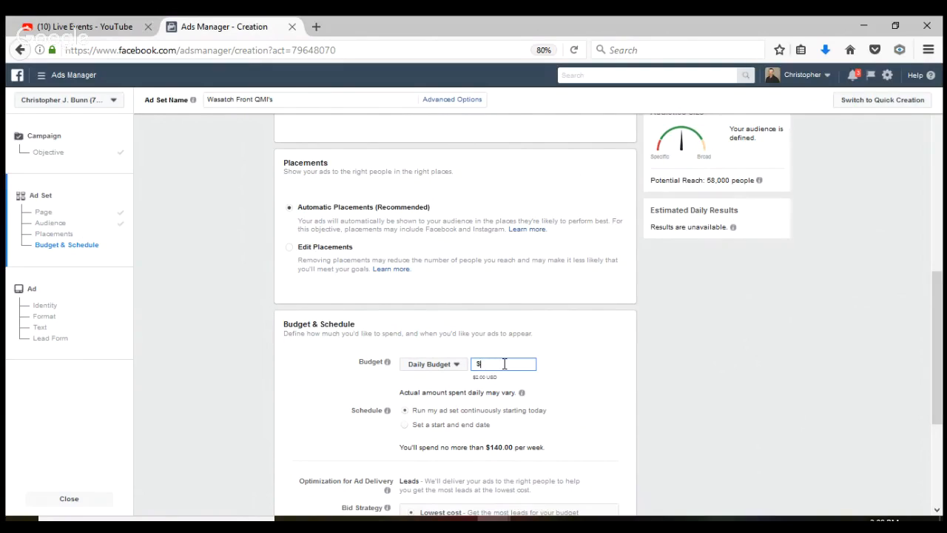
text(5.00)
click(633, 329)
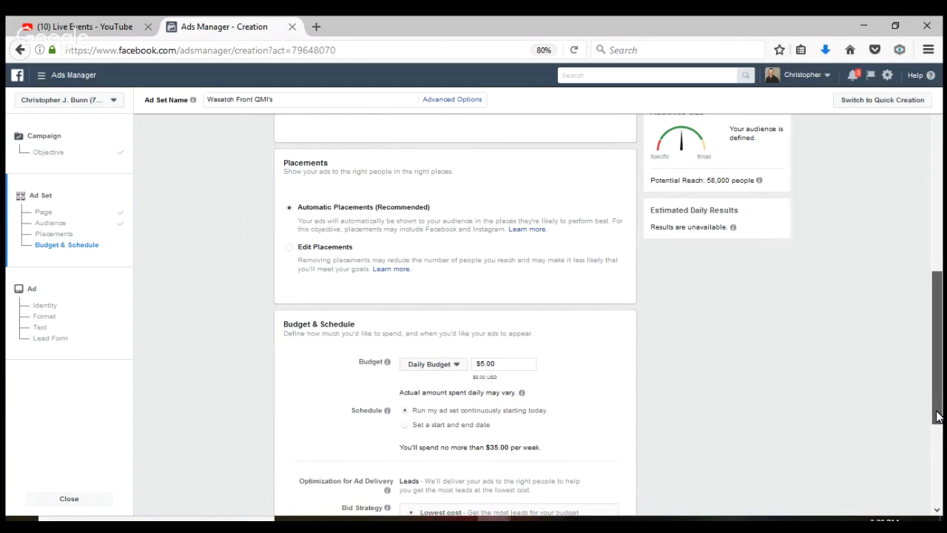
drag(937, 417, 936, 330)
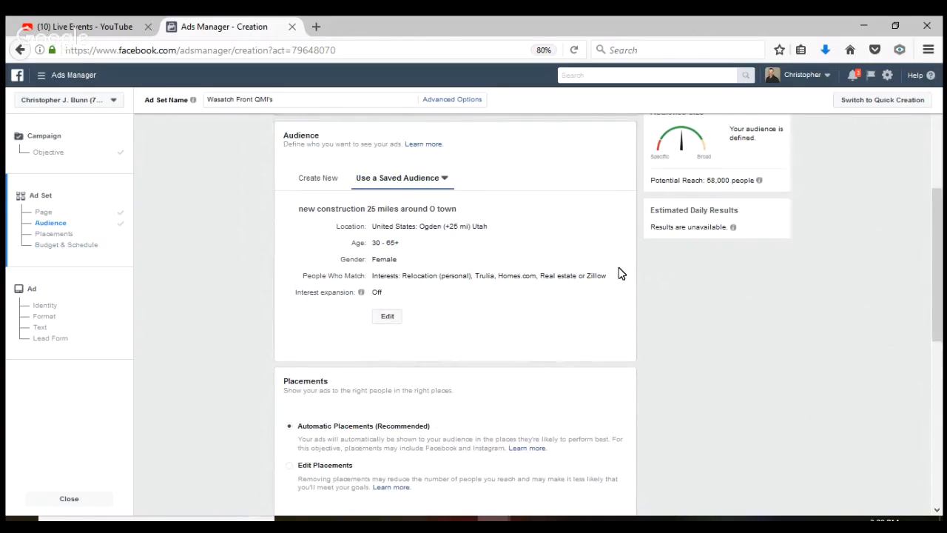
Review the saved audience and bid strategy, then continue to the ad setup page
drag(937, 279, 939, 389)
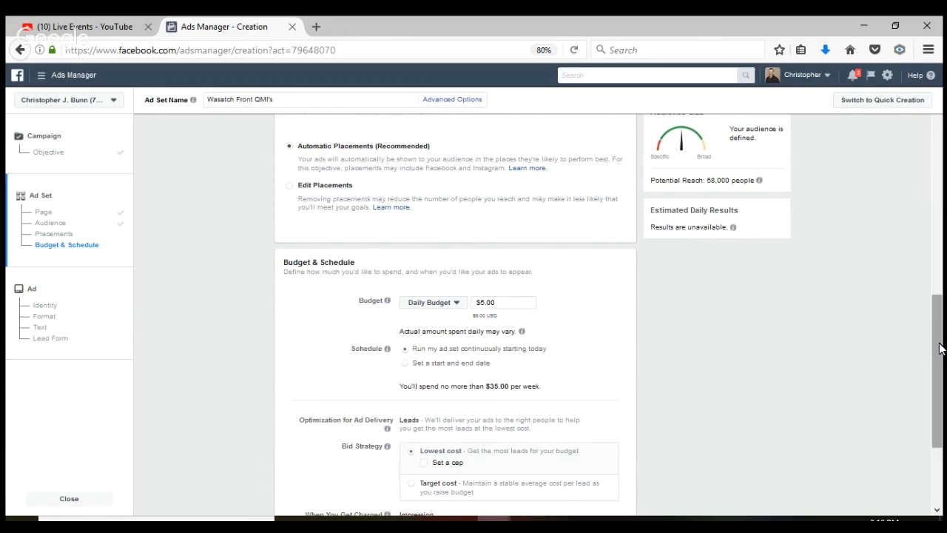
drag(939, 349, 934, 384)
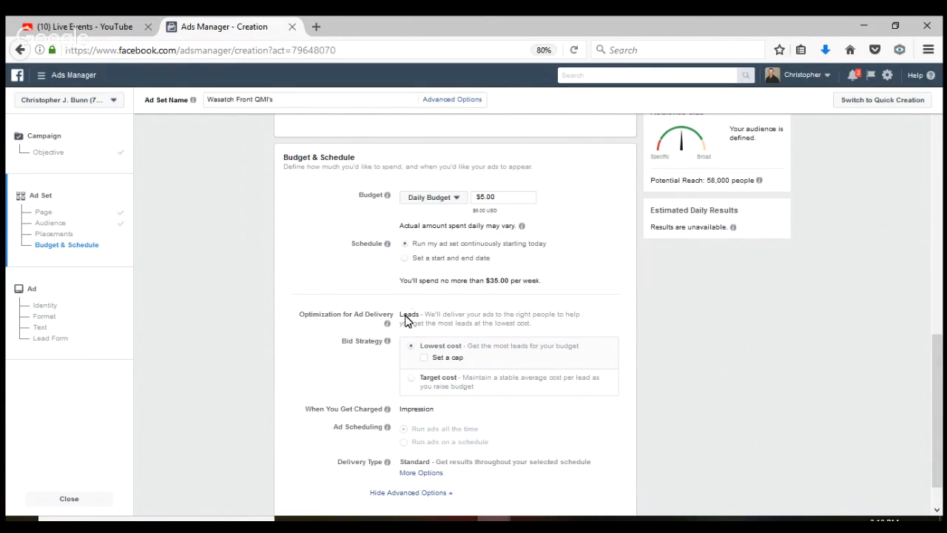
mouse_move(472, 348)
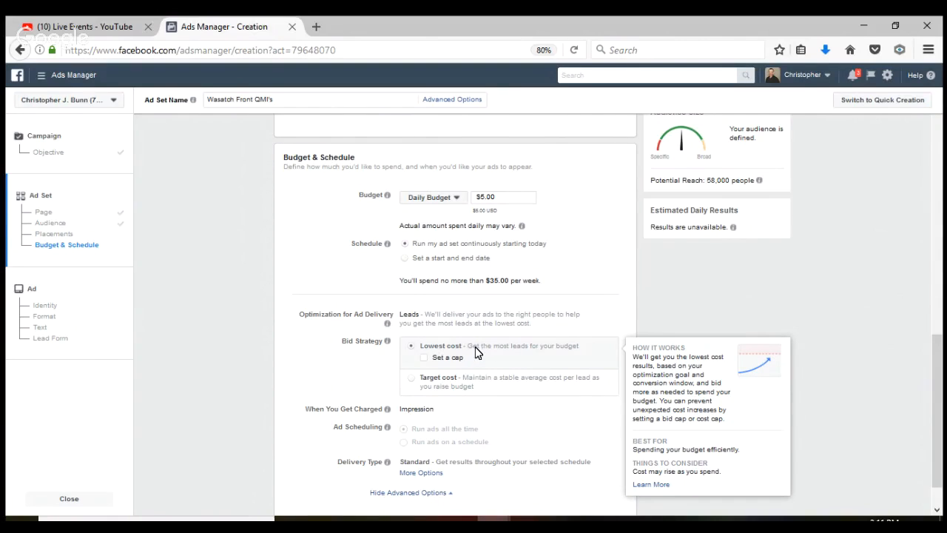
drag(939, 347, 941, 414)
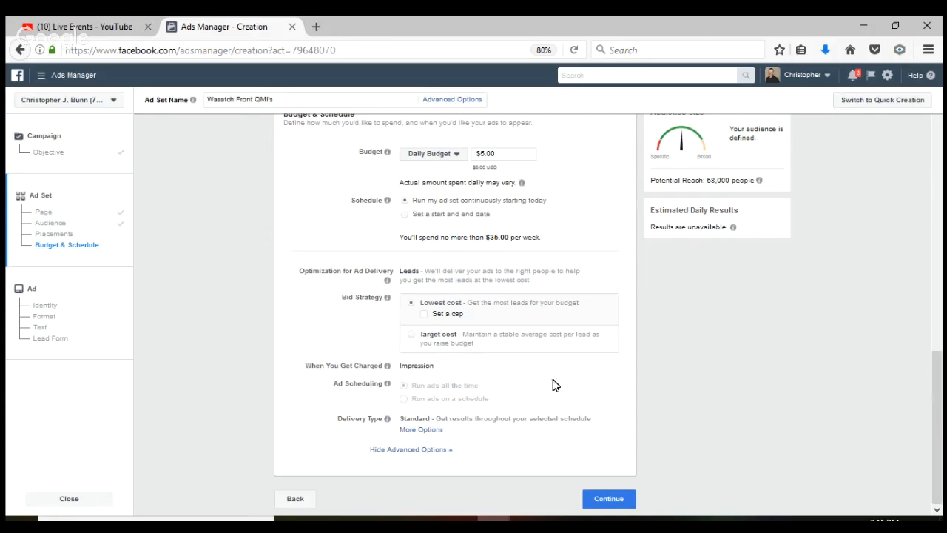
click(617, 503)
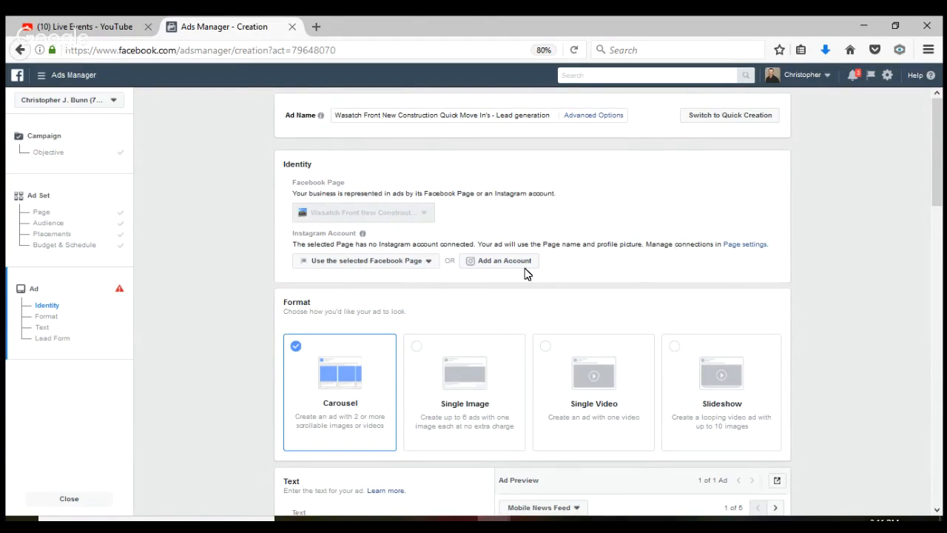
Switch the ad to Single Image format and scroll down to its house photo
click(456, 402)
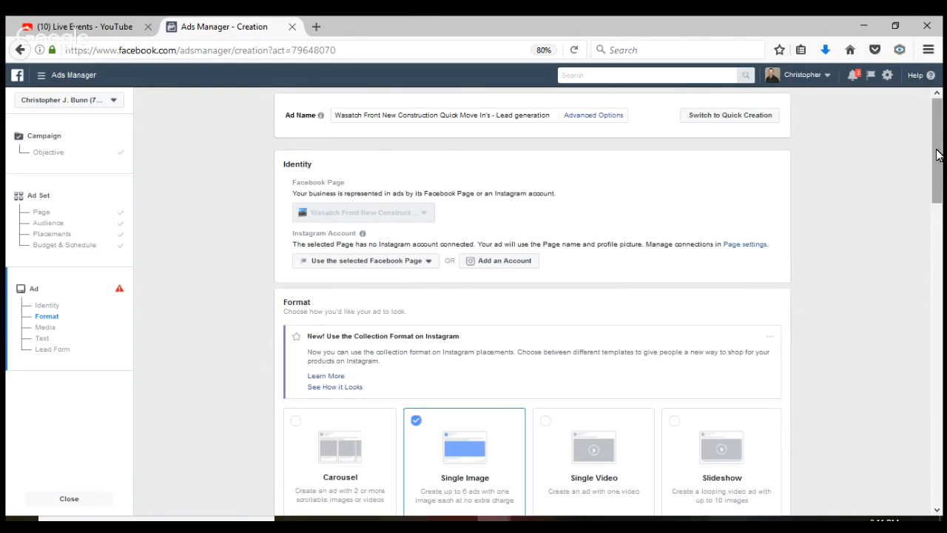
drag(938, 171, 938, 233)
scroll(937, 178, down, 2)
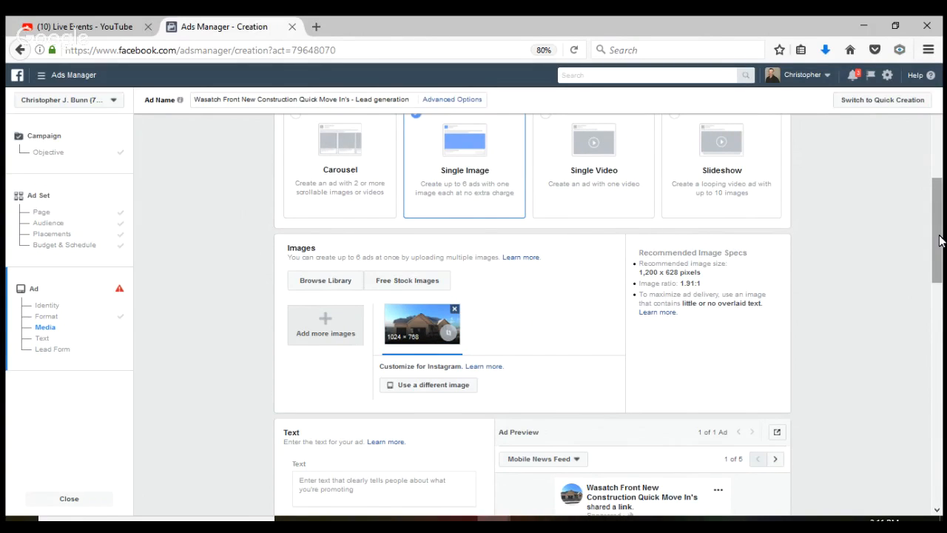
drag(939, 240, 942, 303)
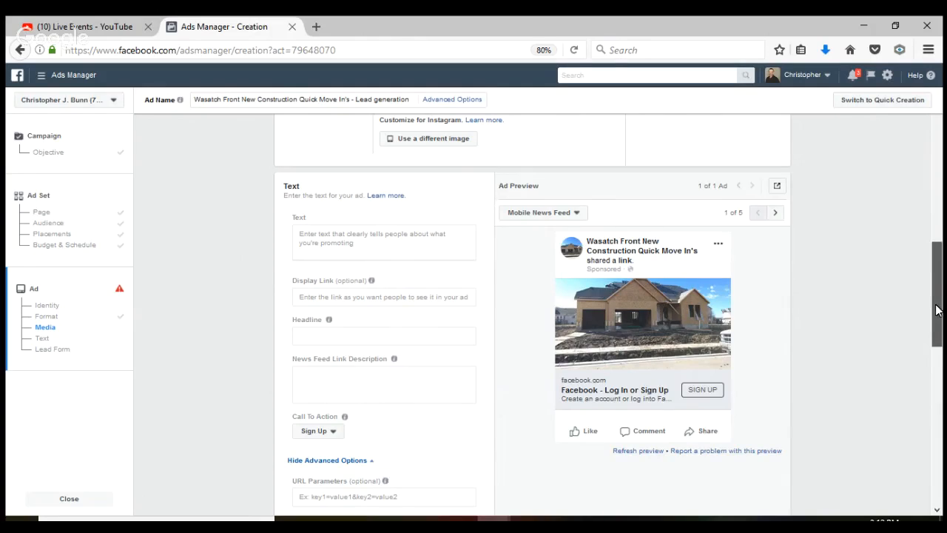
mouse_move(936, 309)
mouse_down()
mouse_move(936, 285)
mouse_move(937, 319)
mouse_up()
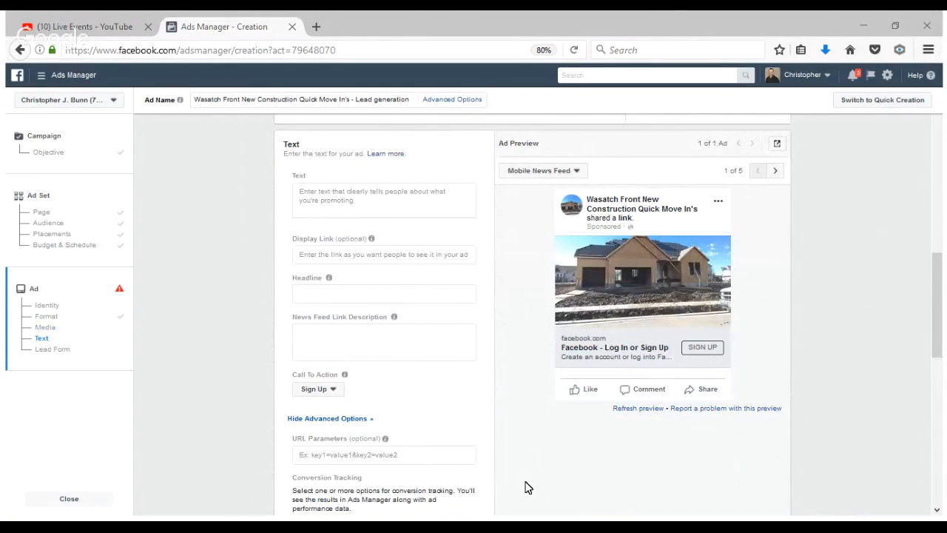
mouse_move(501, 486)
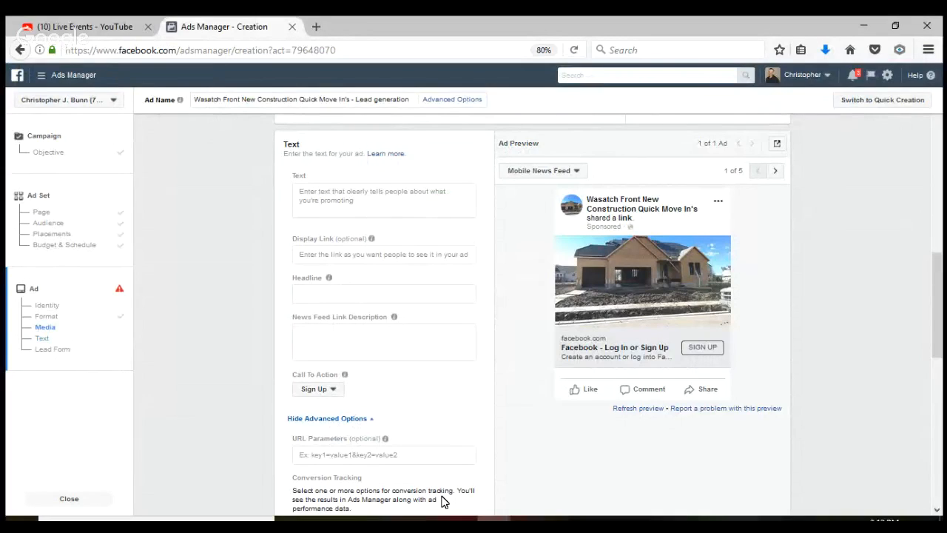
Paste the 'FREE Exclusive List of New Construction Homes Available for Quick Move In' offer as the ad text
click(349, 191)
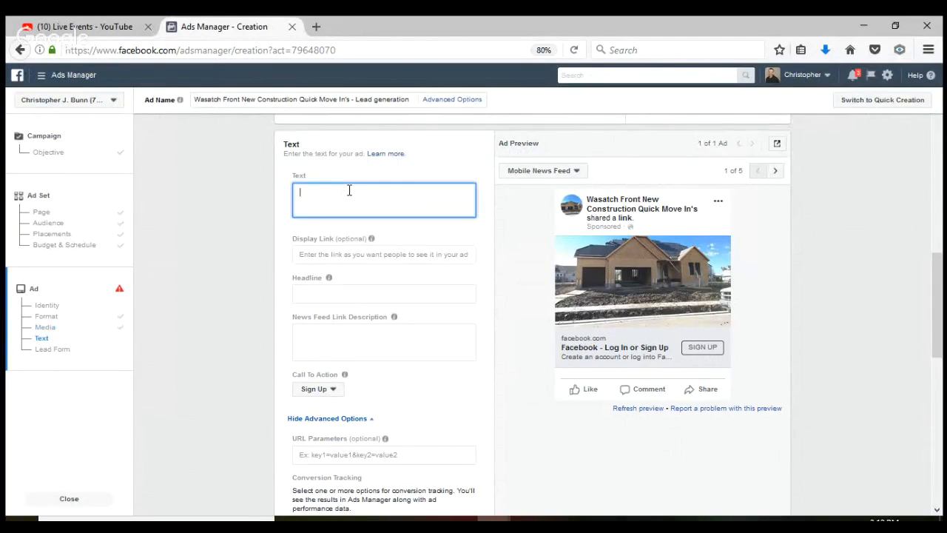
text("FREE Exclusive List of New Construction Homes Available for Quick Move In. FREE List Includes address pictures and price. Click below for hotlist")
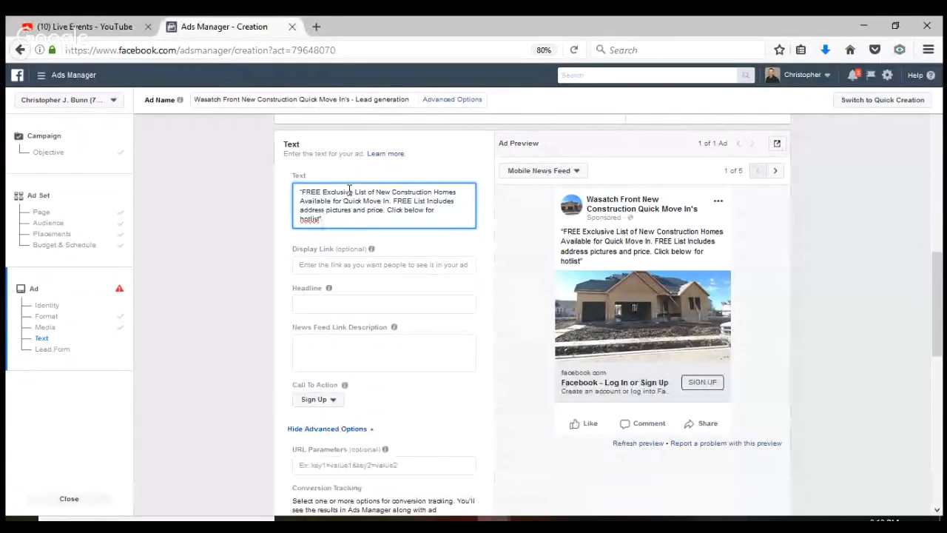
click(459, 520)
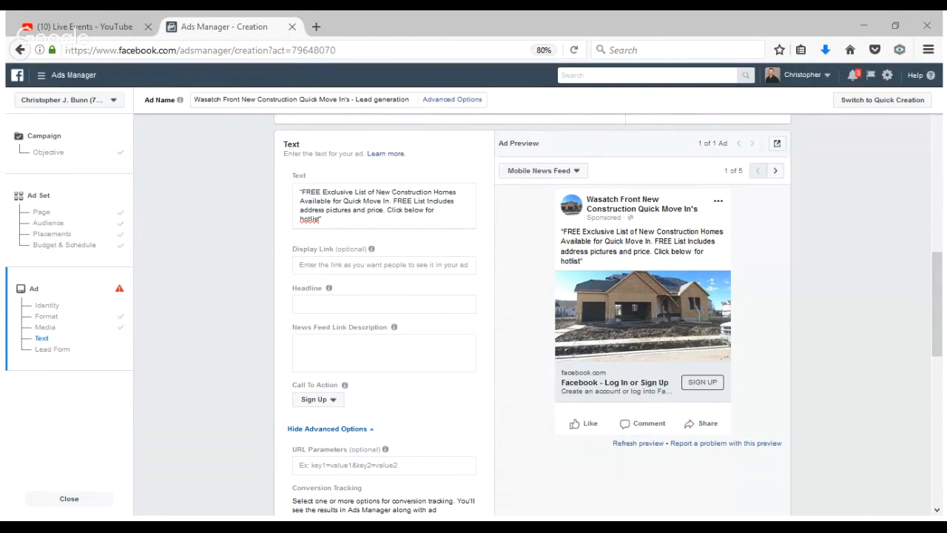
click(392, 480)
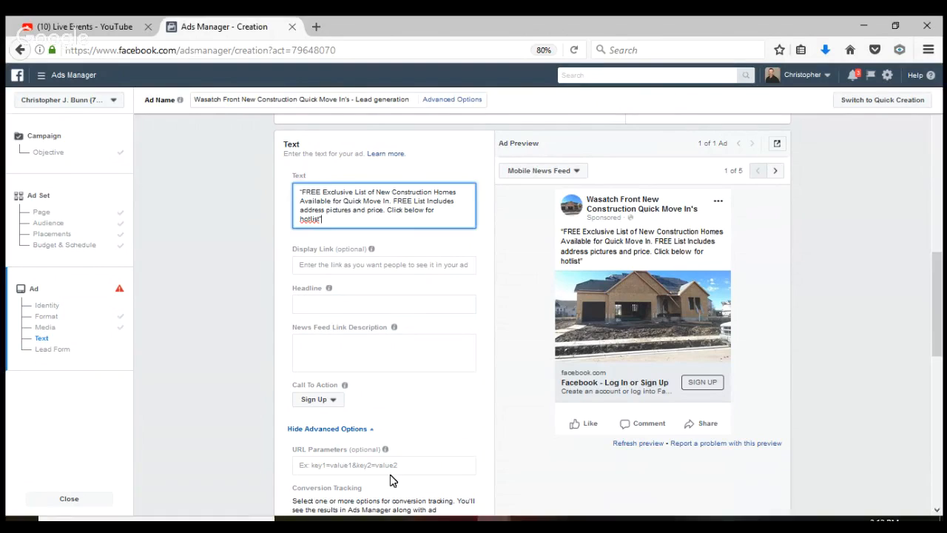
Set the headline 'Click Here: New Construction Homes Available for Quick Move In' and reuse the offer as link description
click(362, 301)
text(Click Here: New Construction Homes Available for Quick Move In)
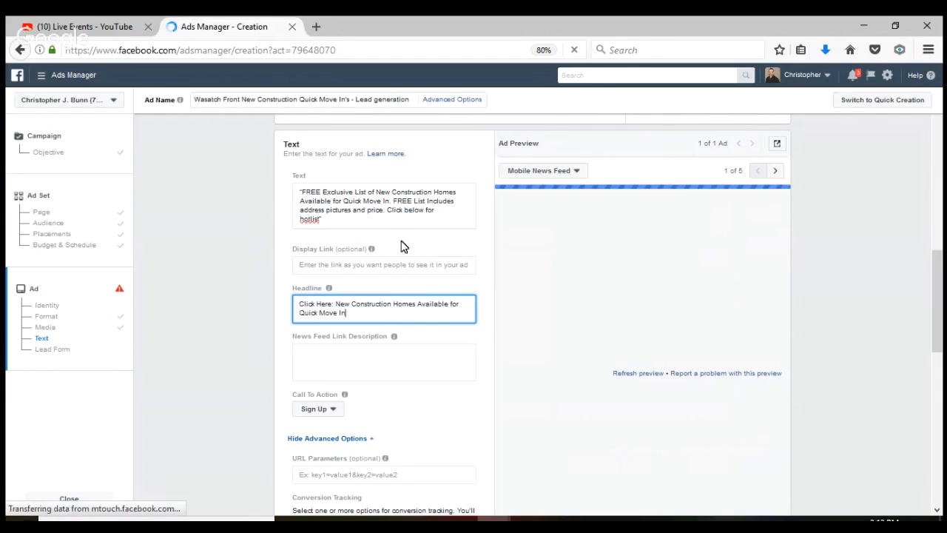
drag(354, 220, 298, 191)
key(ctrl+c)
click(324, 358)
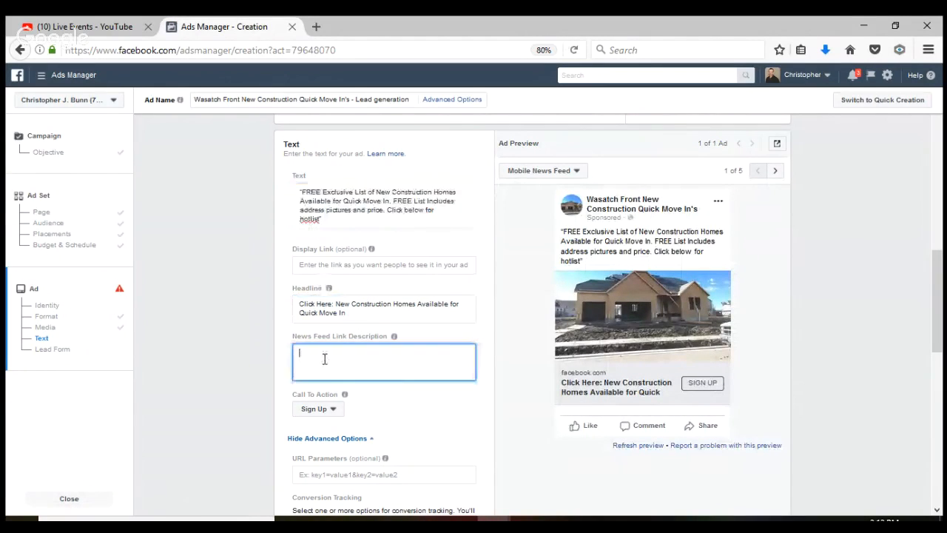
key(ctrl+v)
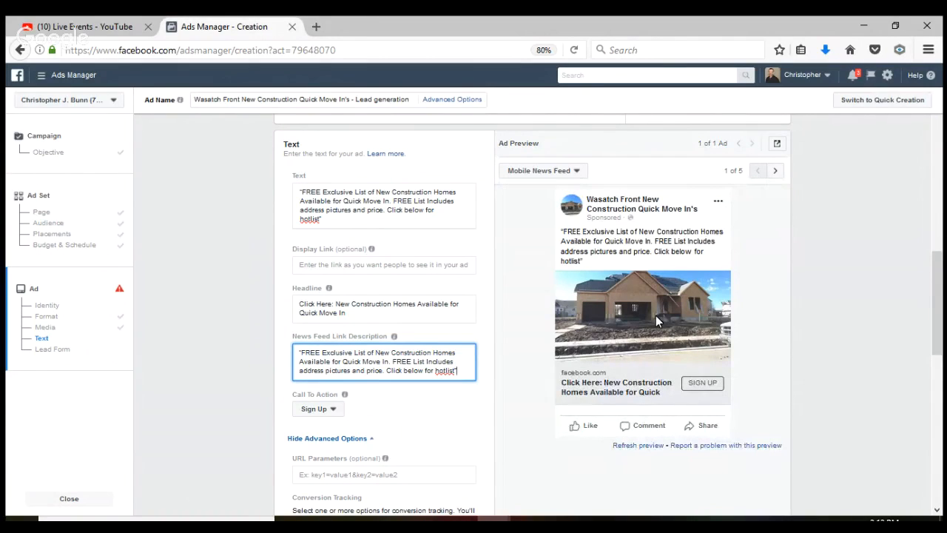
click(333, 410)
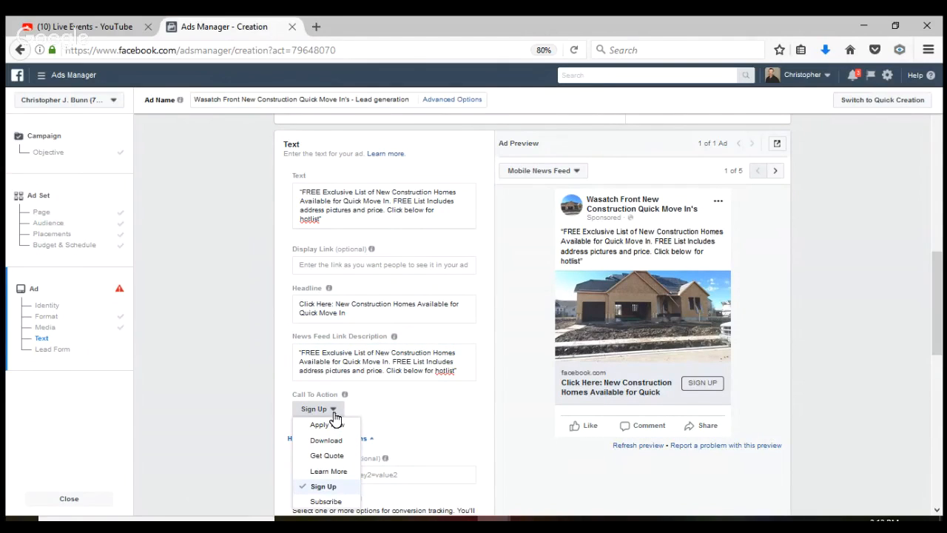
Choose Learn More as the call to action, so the preview button reads LEARN MORE
click(329, 472)
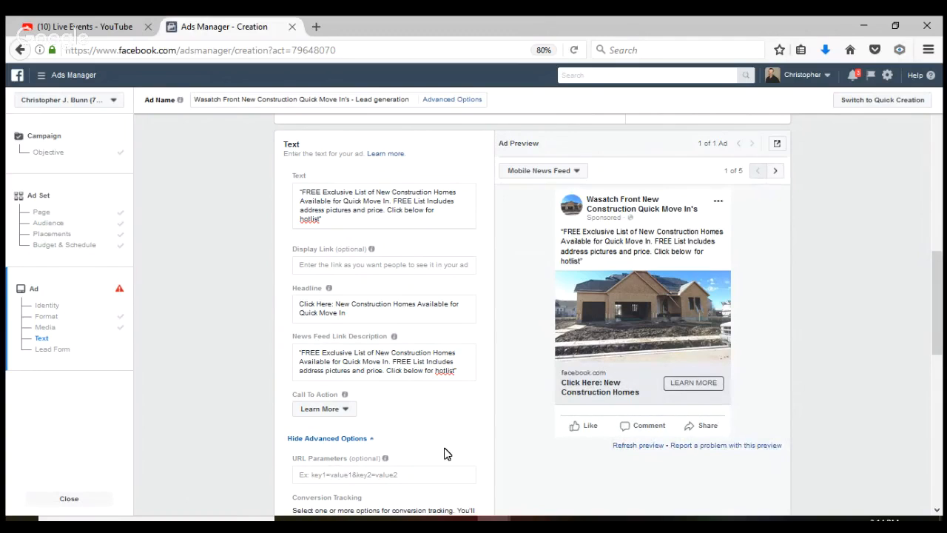
drag(938, 331, 942, 380)
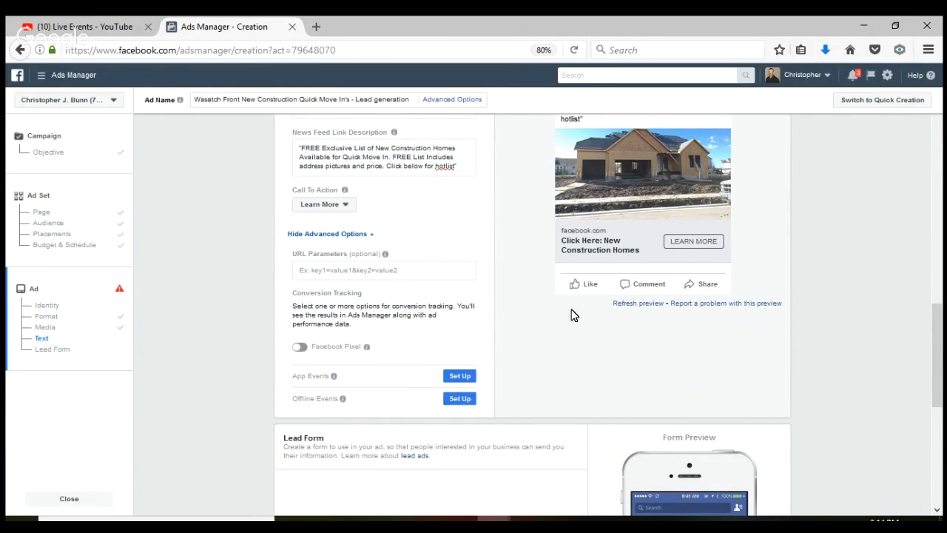
drag(938, 341, 943, 305)
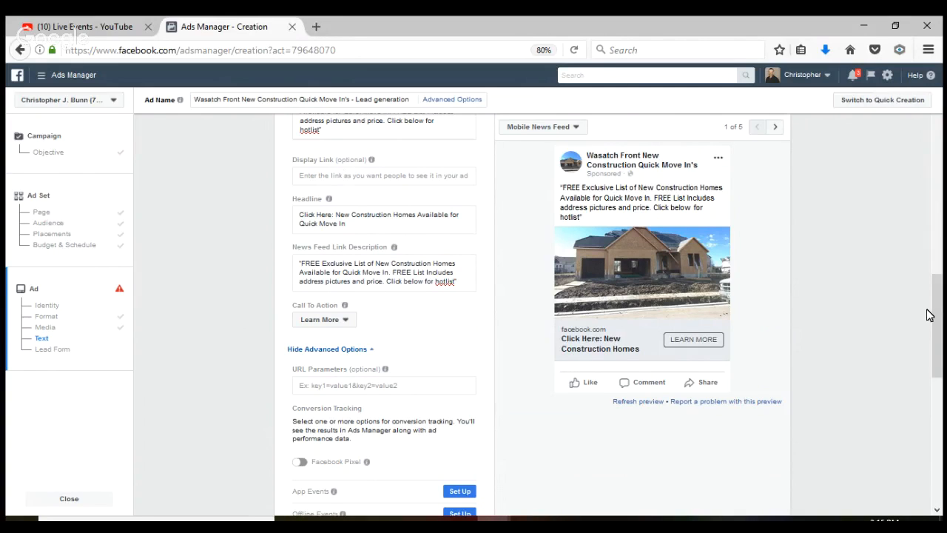
drag(938, 324, 942, 421)
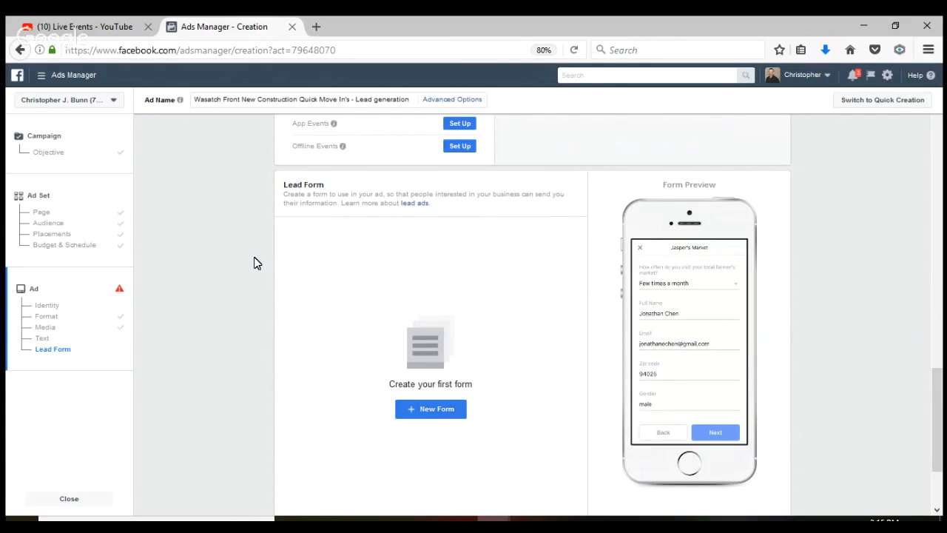
Create a new lead form named 'Wasatch Front QMI's' with the Higher Intent form type
click(430, 409)
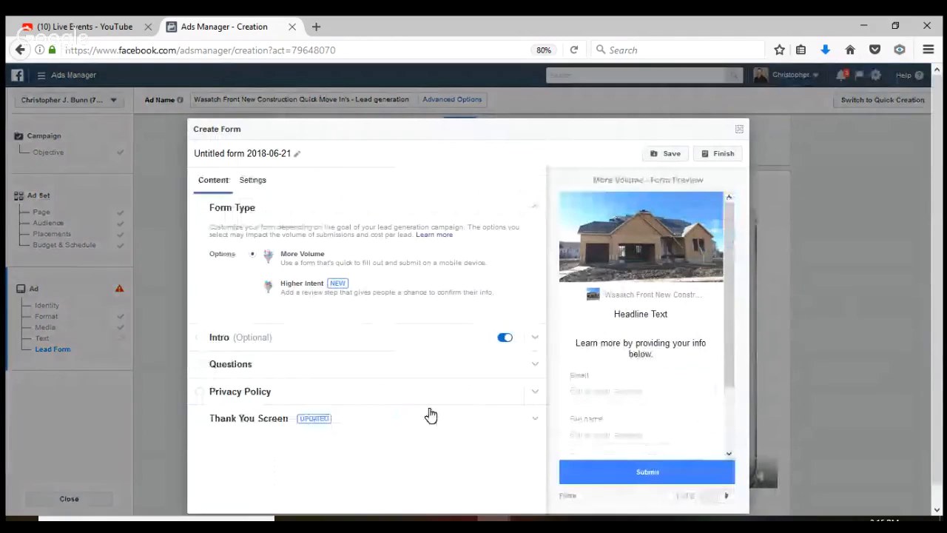
click(289, 153)
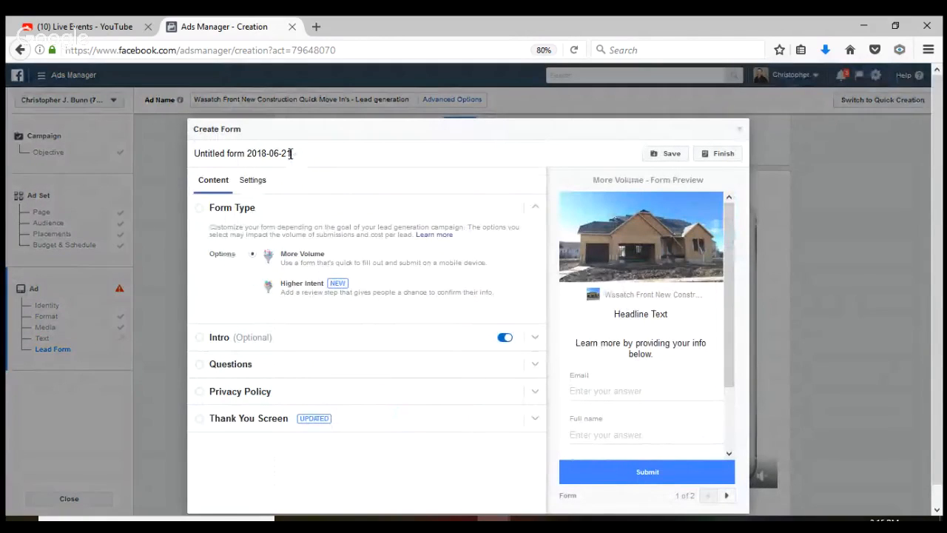
key(BackSpace)
key(BackSpace)
key(BackSpace)
key(BackSpace)
key(BackSpace)
key(BackSpace)
key(BackSpace)
key(BackSpace)
key(BackSpace)
key(BackSpace)
key(BackSpace)
key(BackSpace)
key(BackSpace)
key(BackSpace)
key(BackSpace)
key(BackSpace)
key(BackSpace)
key(BackSpace)
key(BackSpace)
key(BackSpace)
key(BackSpace)
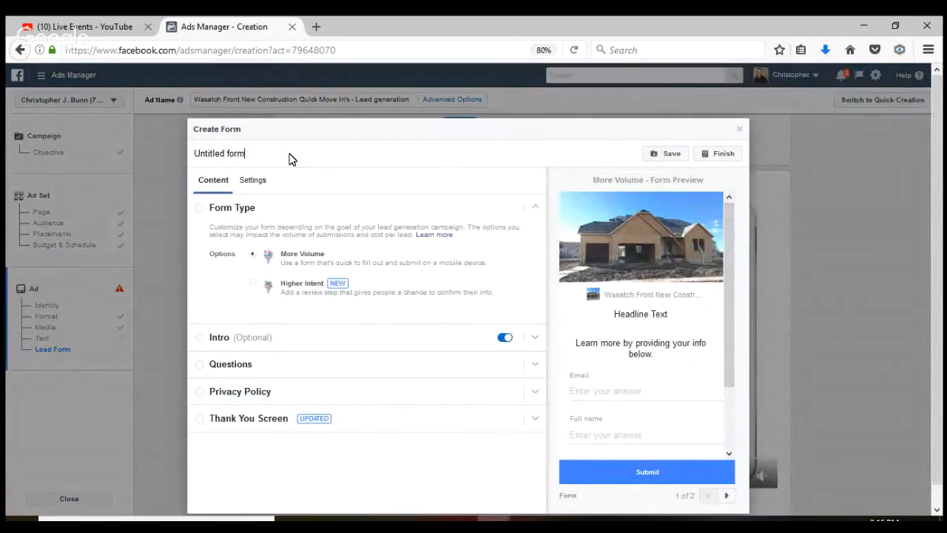
key(BackSpace)
key(BackSpace)
key(BackSpace)
text(WAsa)
key(BackSpace)
key(BackSpace)
key(BackSpace)
key(BackSpace)
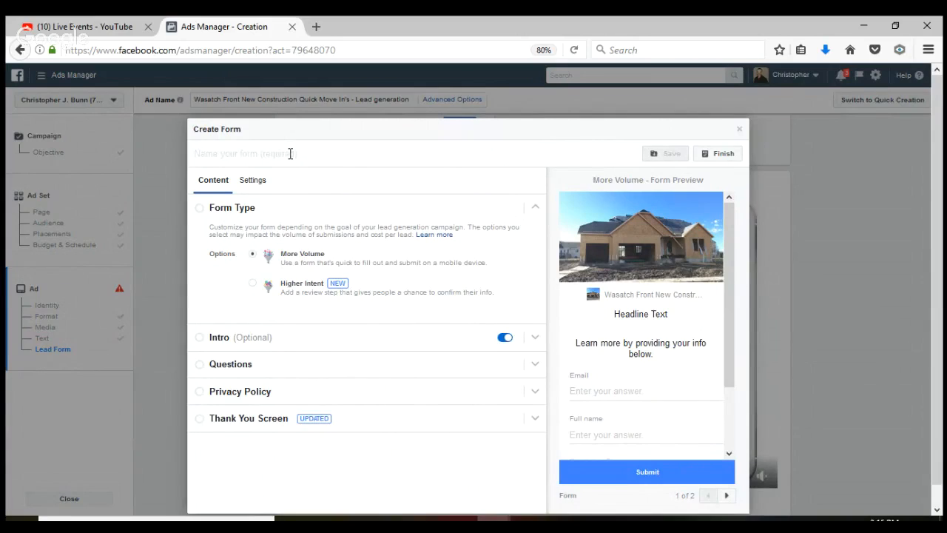
text(Wasatch Front Q)
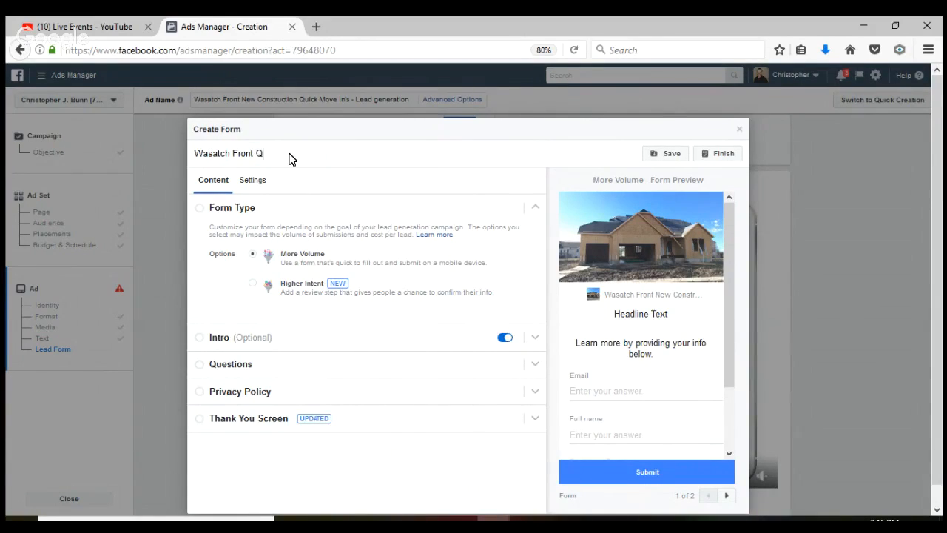
text(MI's)
click(253, 284)
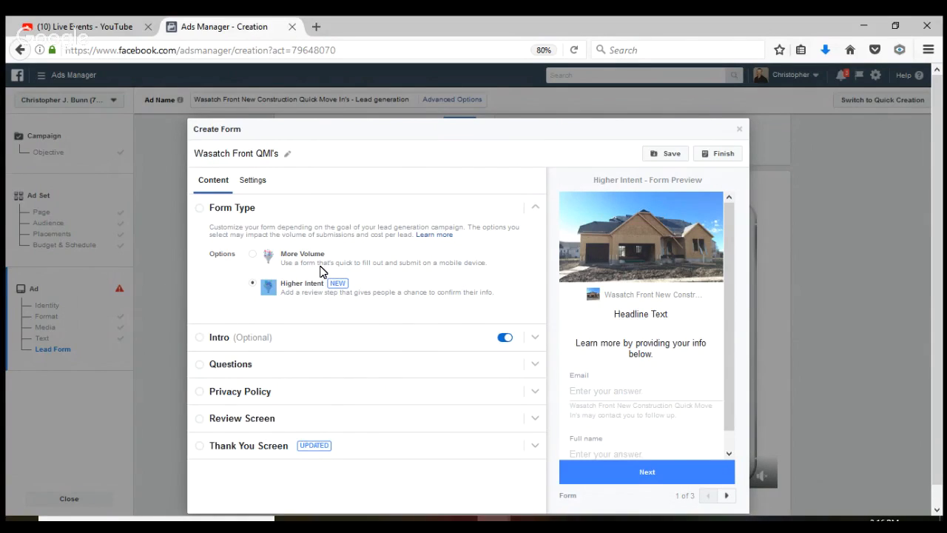
Paste the FREE Exclusive List offer text as the form intro's paragraph
click(289, 347)
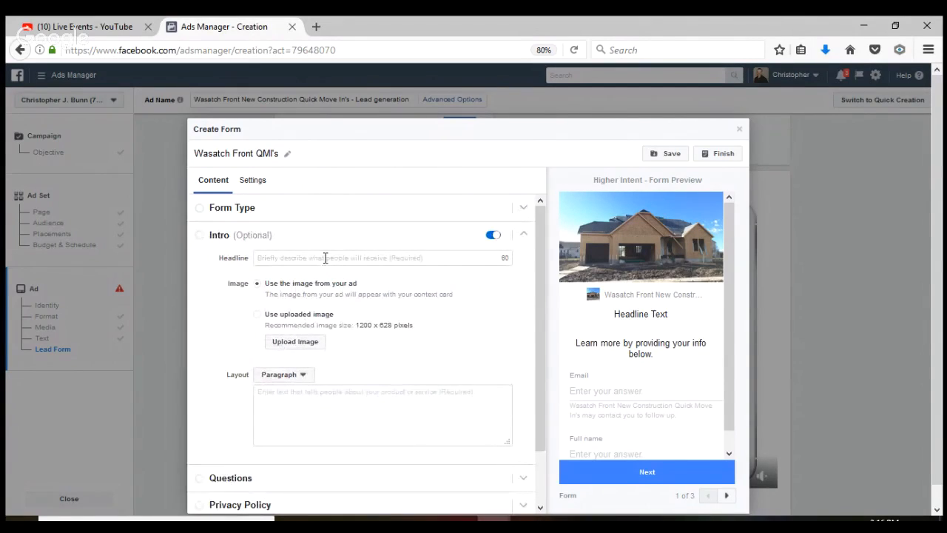
drag(318, 381, 300, 241)
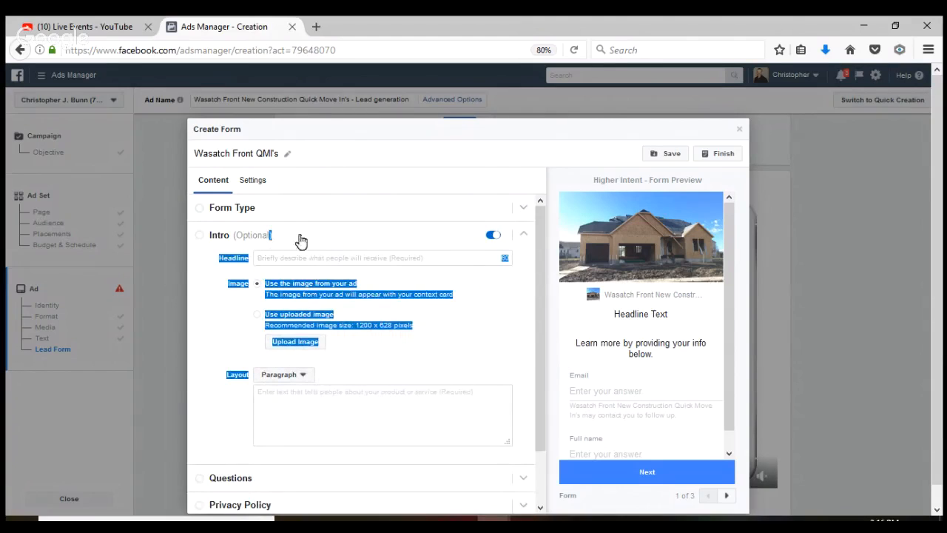
click(286, 398)
key(ctrl+v)
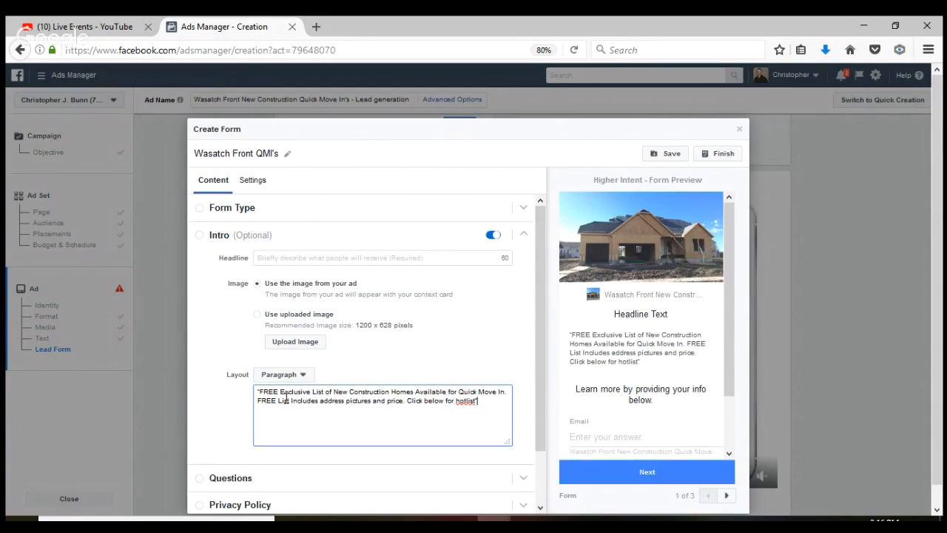
Give the form intro the headline 'Quick Move In New COnstruction Homes' and expand Questions
click(342, 259)
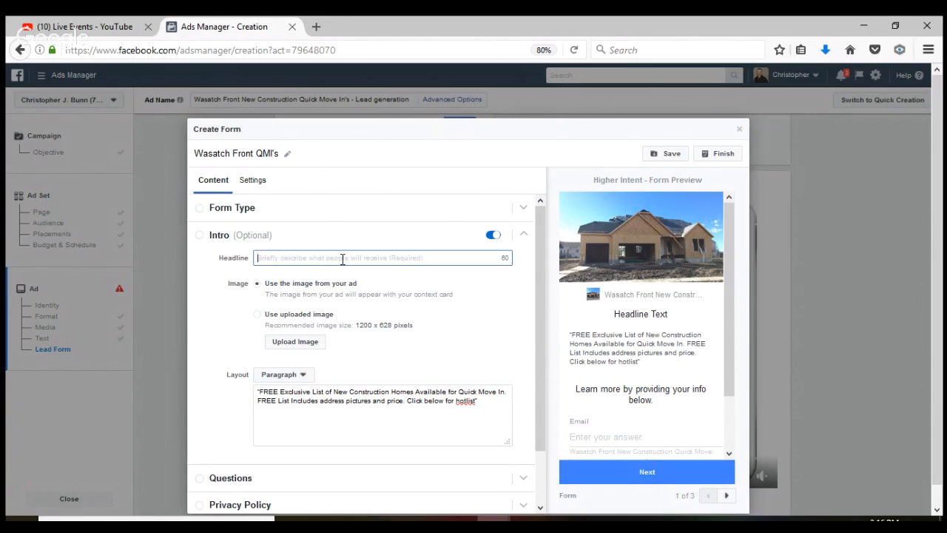
text(Quick Mo)
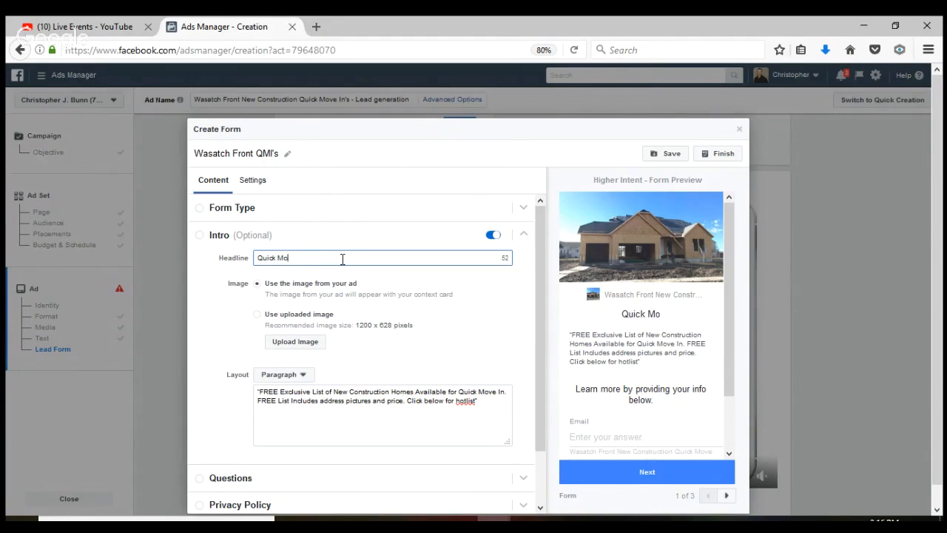
text(ve In NEw)
key(BackSpace)
key(BackSpace)
key(BackSpace)
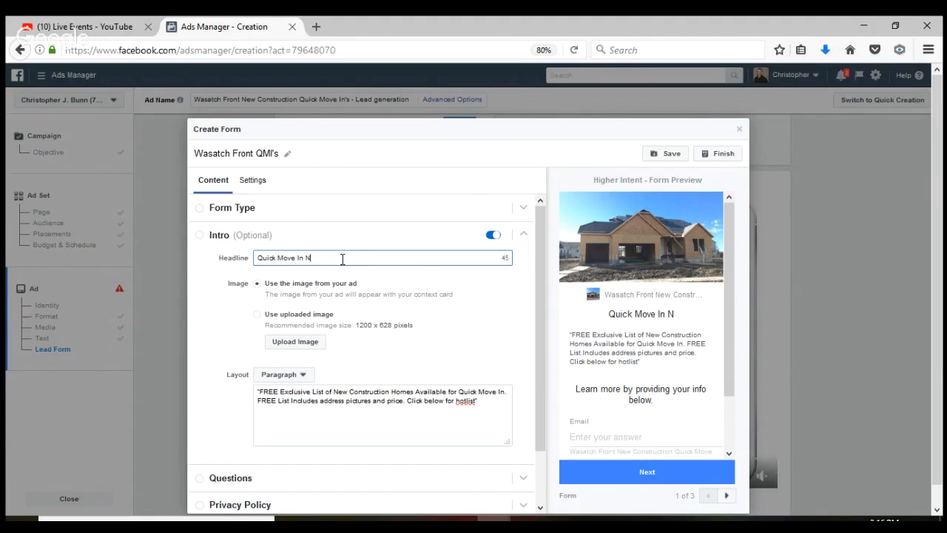
text(ew COnstruction )
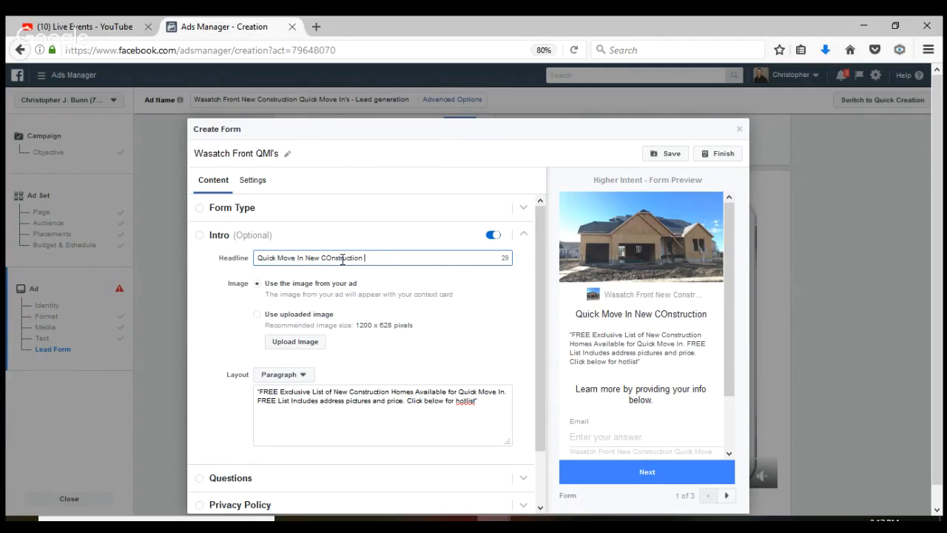
text(Homes)
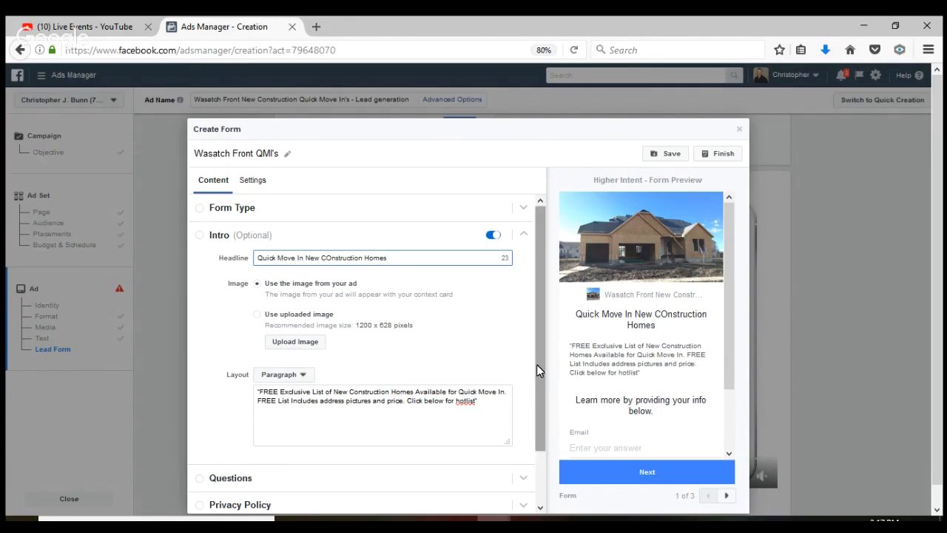
drag(540, 369, 539, 441)
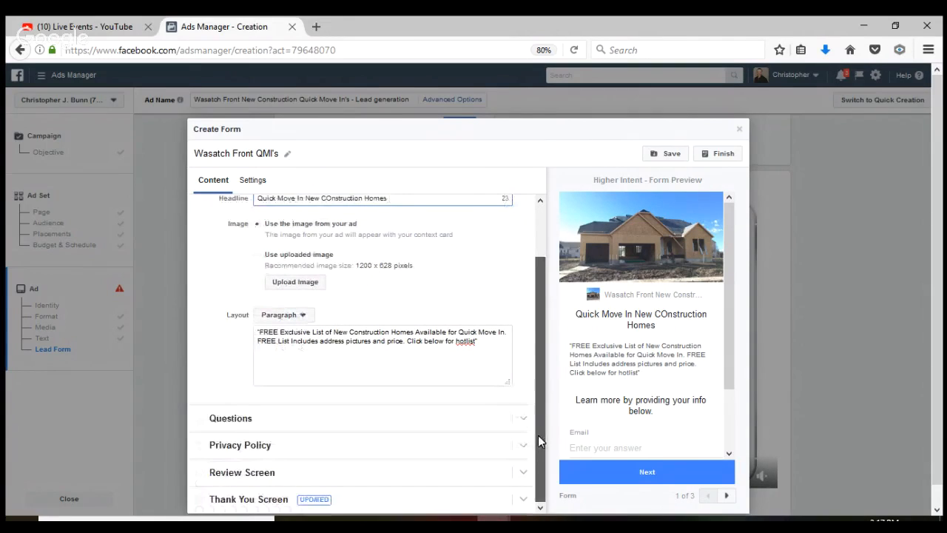
click(245, 421)
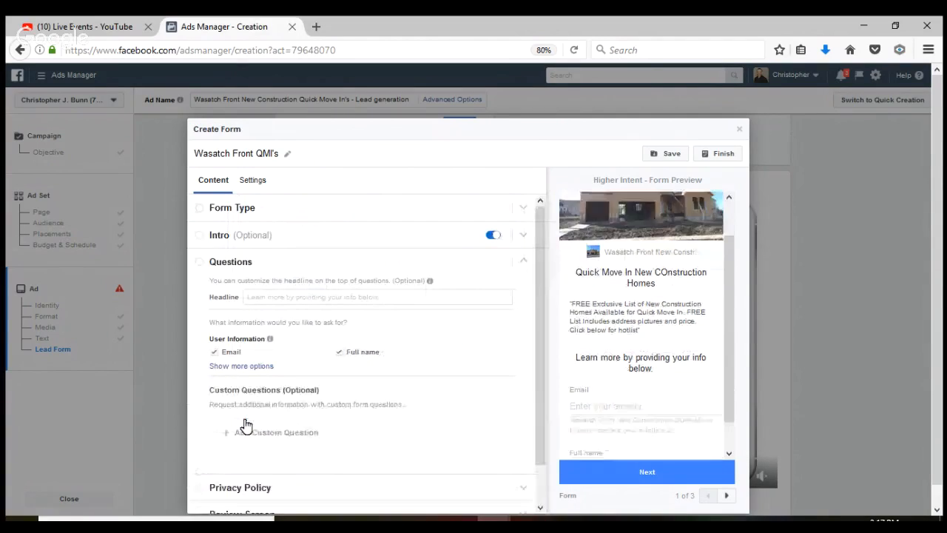
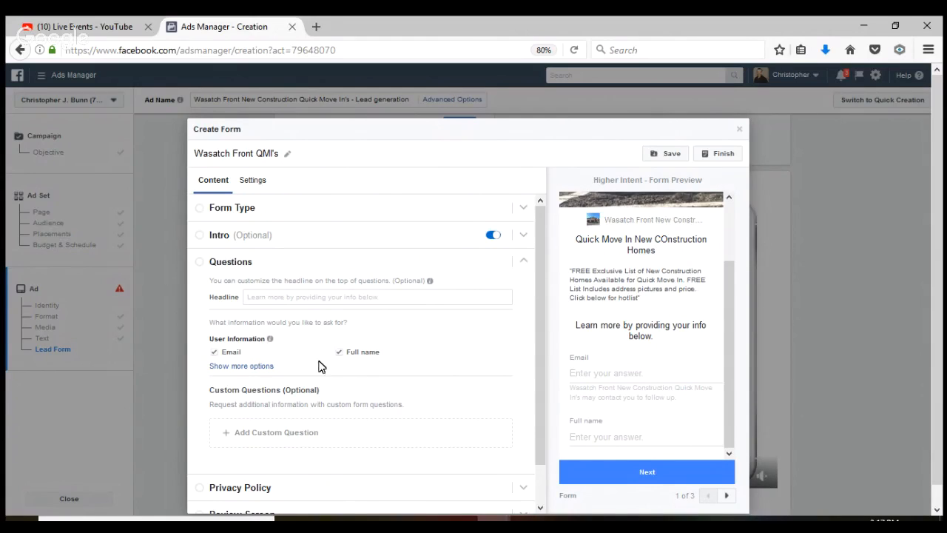
Add Phone number as a contact question alongside Email and Full name
click(264, 367)
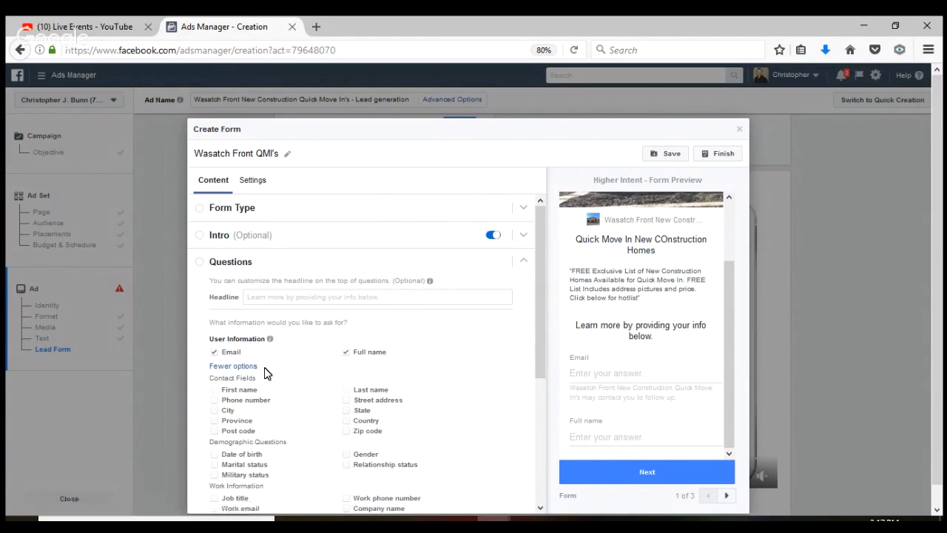
click(254, 400)
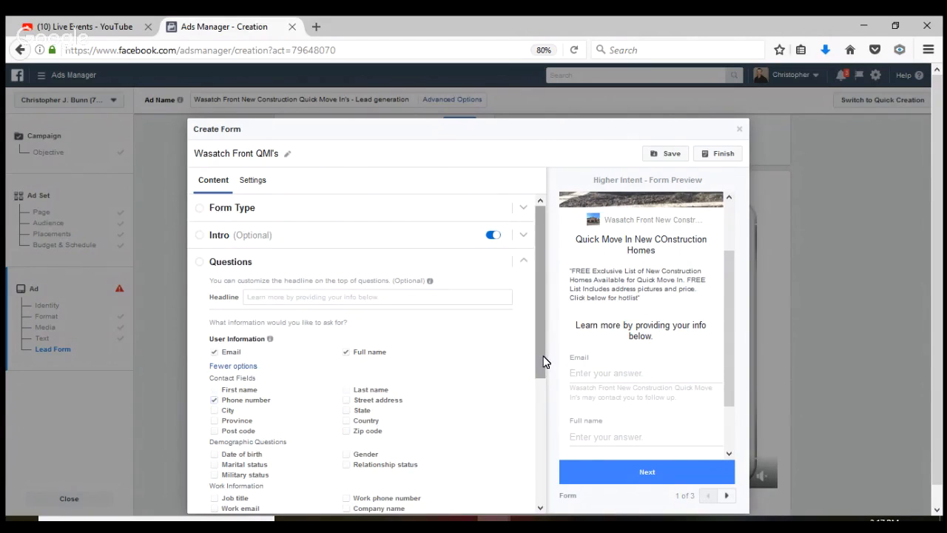
drag(544, 362, 543, 460)
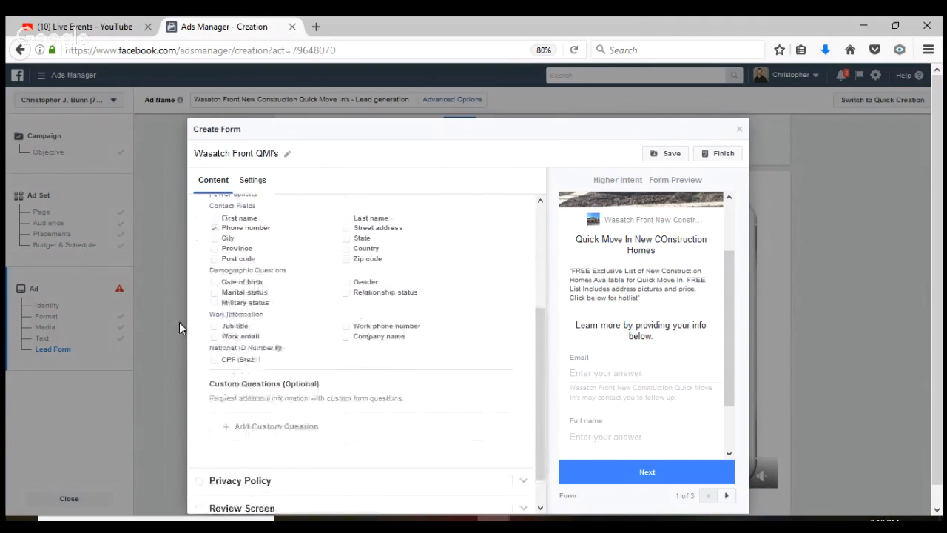
mouse_move(278, 347)
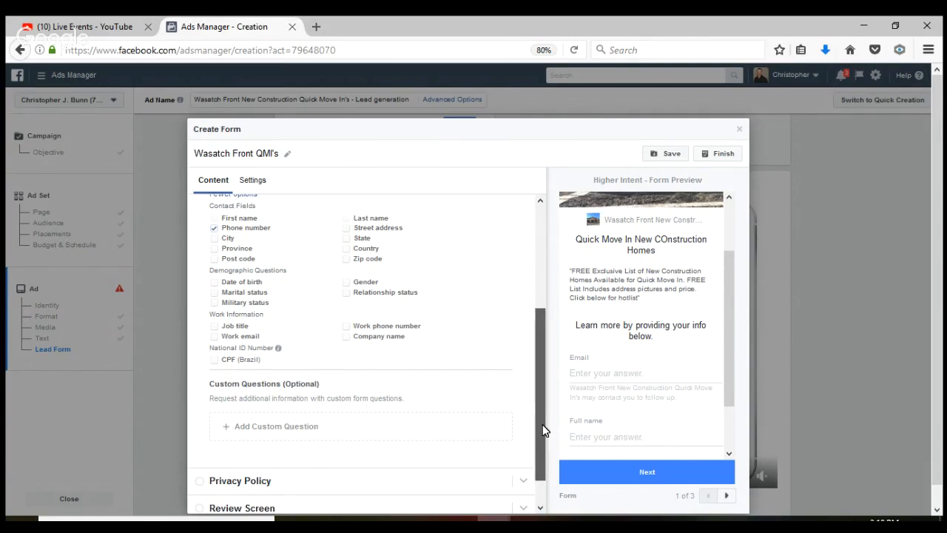
scroll(542, 430, down, 1)
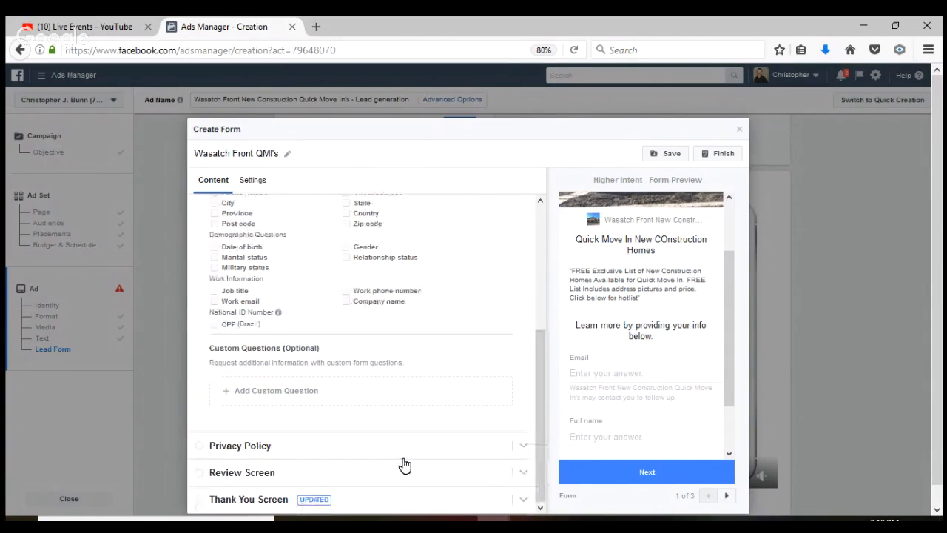
Set the privacy policy link text to 'Privacy Policy' and the link URL to the business website
click(318, 453)
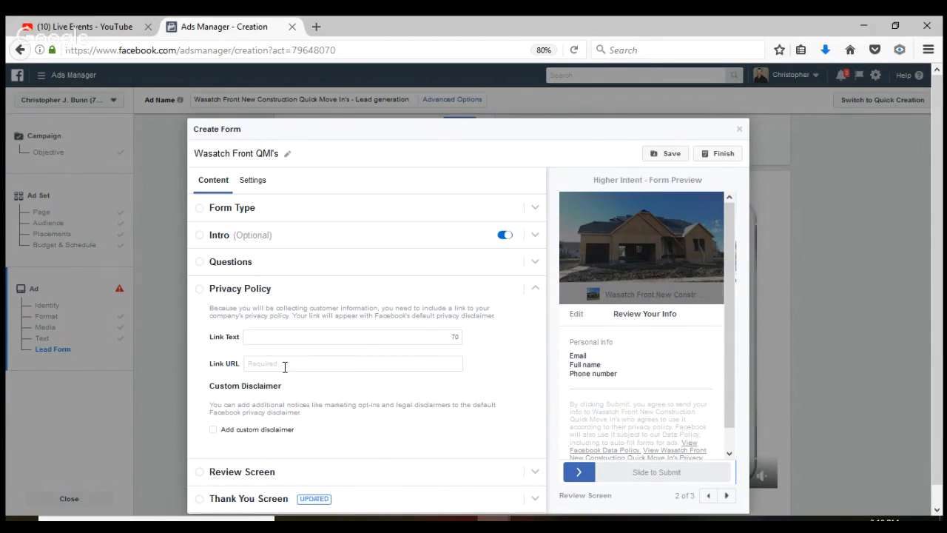
click(278, 337)
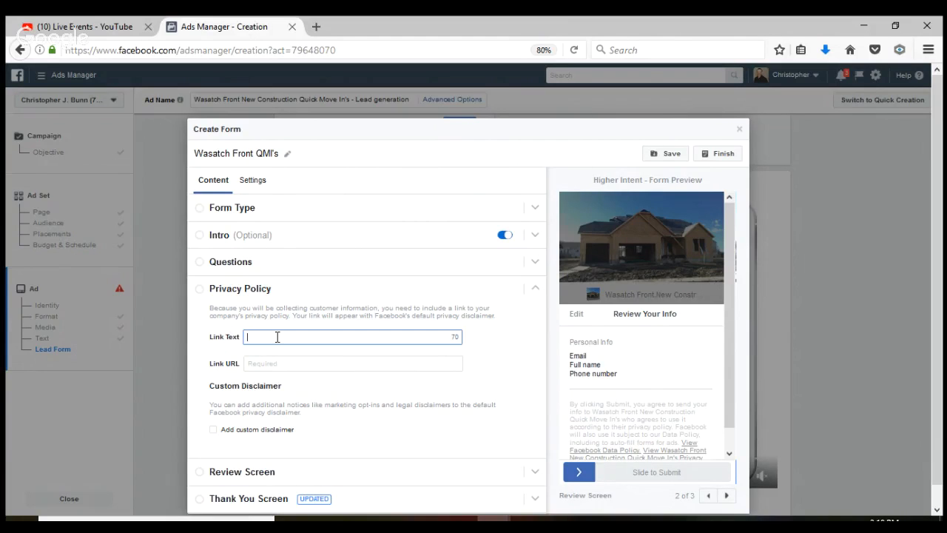
text(Privac)
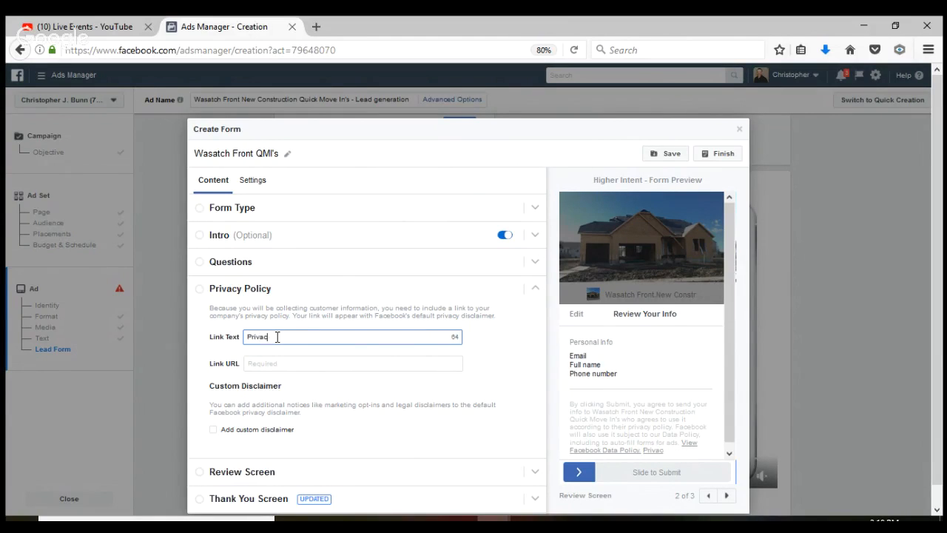
text(y Policy)
click(280, 364)
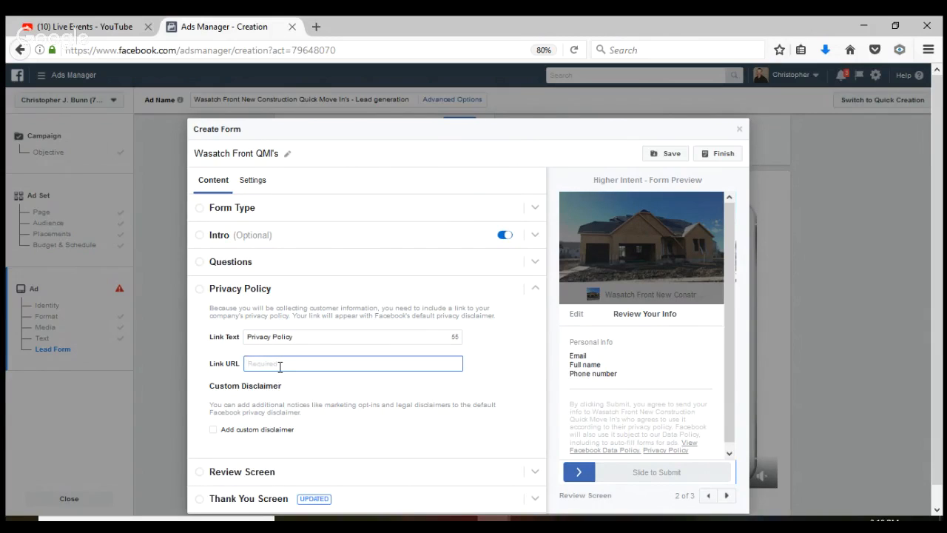
text(www.jenn)
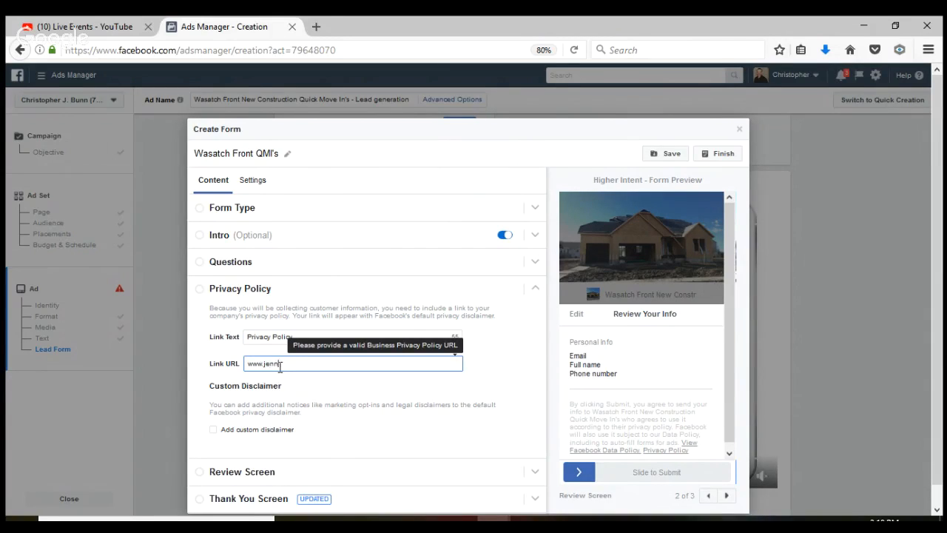
text(bunn.com)
Add a custom disclaimer stating they never share your info with any third party
click(213, 430)
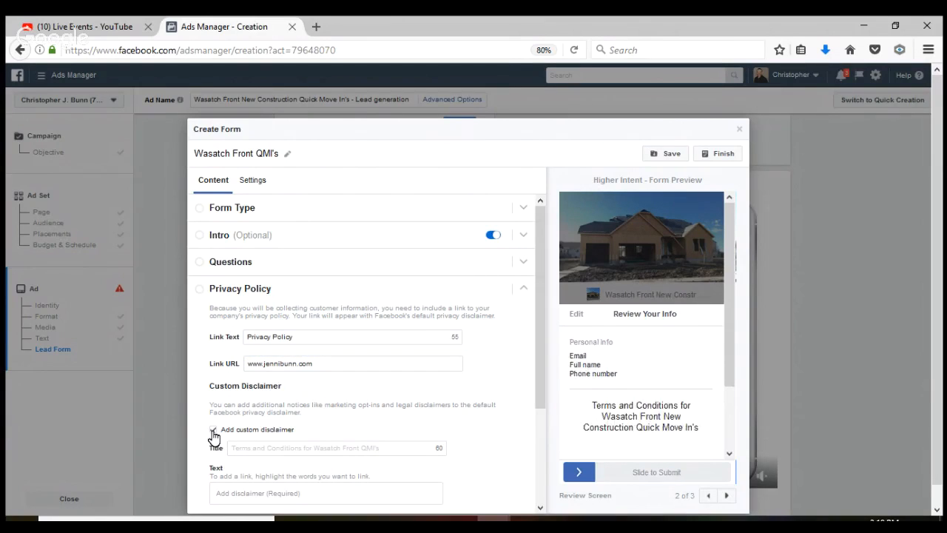
drag(541, 390, 538, 453)
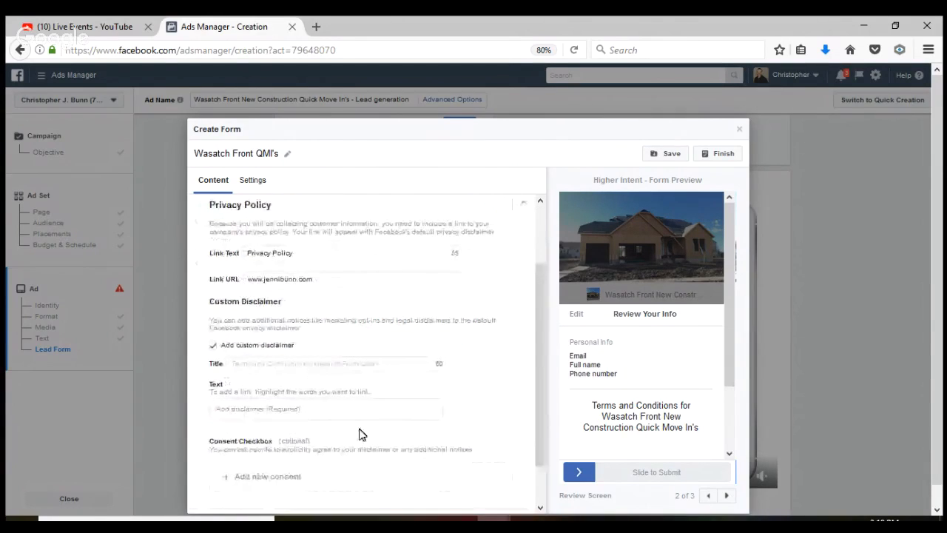
click(320, 409)
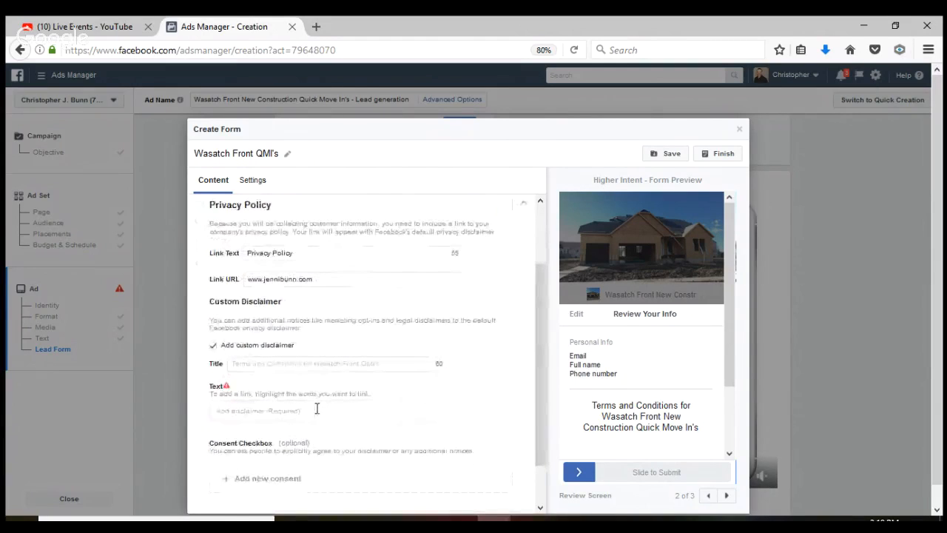
text(we )
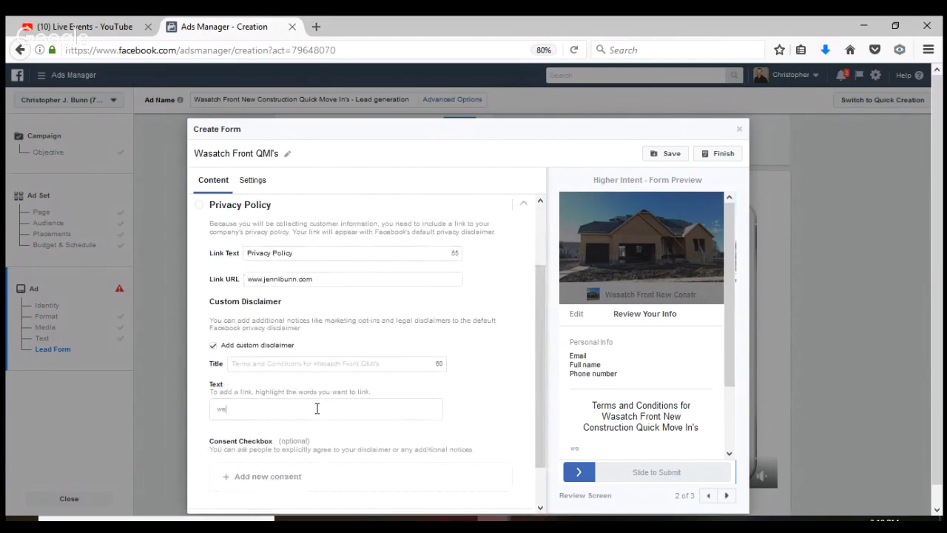
text(never dhae)
text(r you)
key(BackSpace)
key(BackSpace)
key(BackSpace)
key(BackSpace)
key(BackSpace)
key(BackSpace)
key(BackSpace)
key(BackSpace)
text(share your info with any thri)
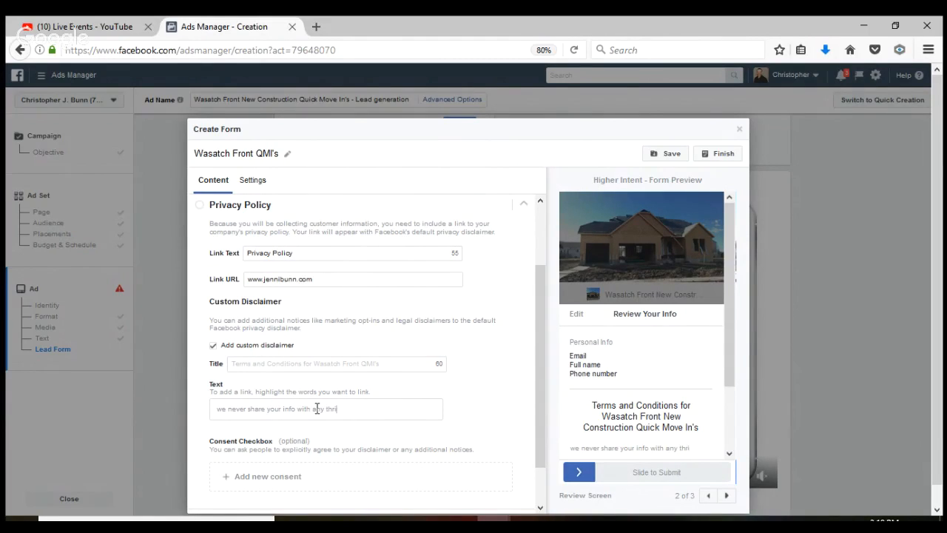
text(d d party)
Title the custom disclaimer 'Terms and conditions'
click(391, 363)
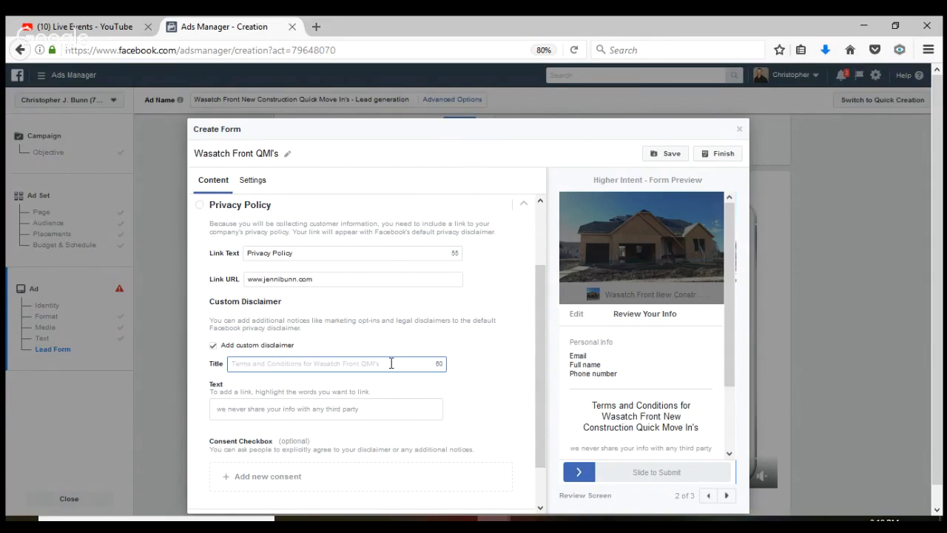
text(TErms)
key(BackSpace)
key(BackSpace)
key(BackSpace)
key(BackSpace)
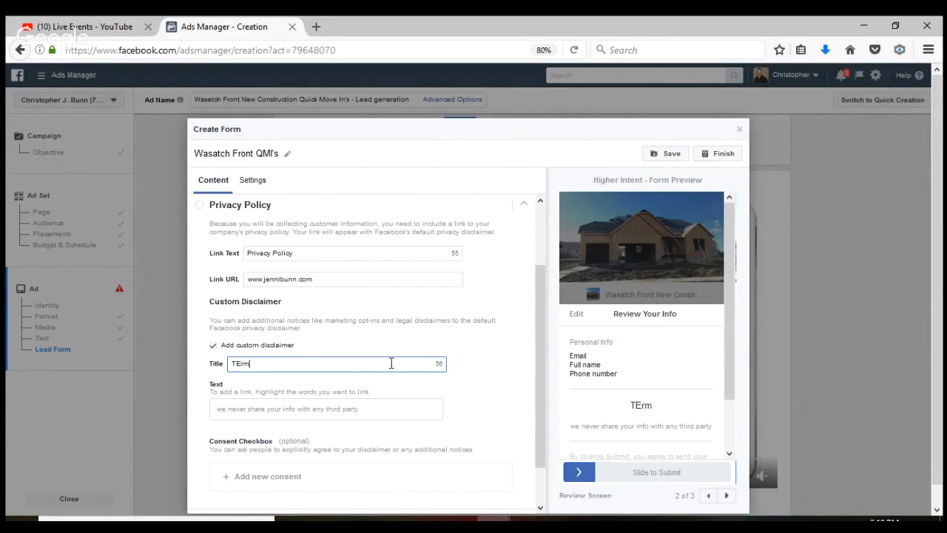
text(erman)
key(BackSpace)
key(BackSpace)
text(s and condit)
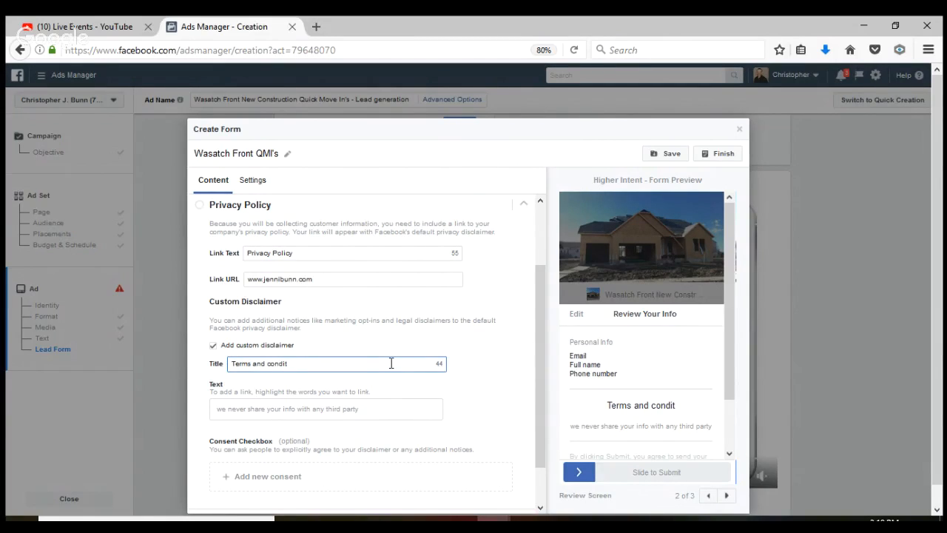
text(ions)
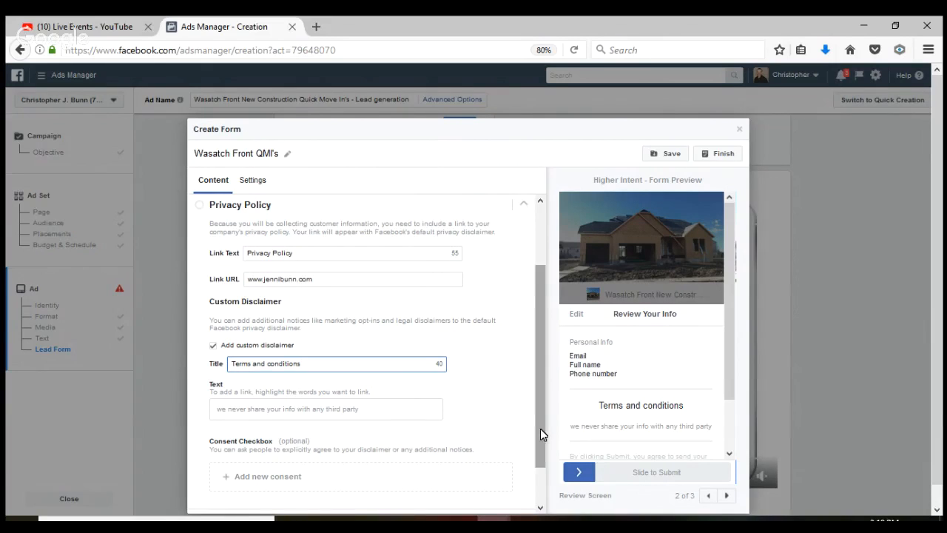
drag(540, 428, 540, 463)
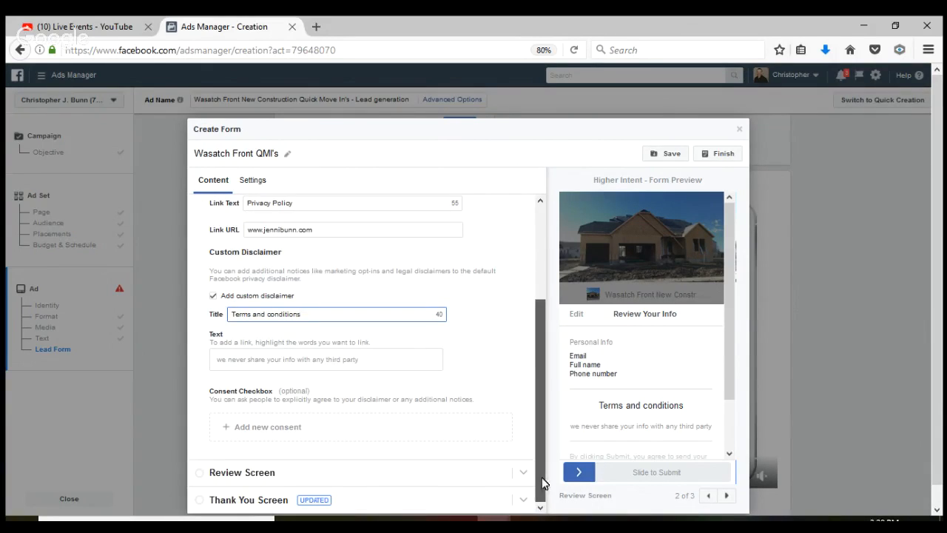
click(412, 480)
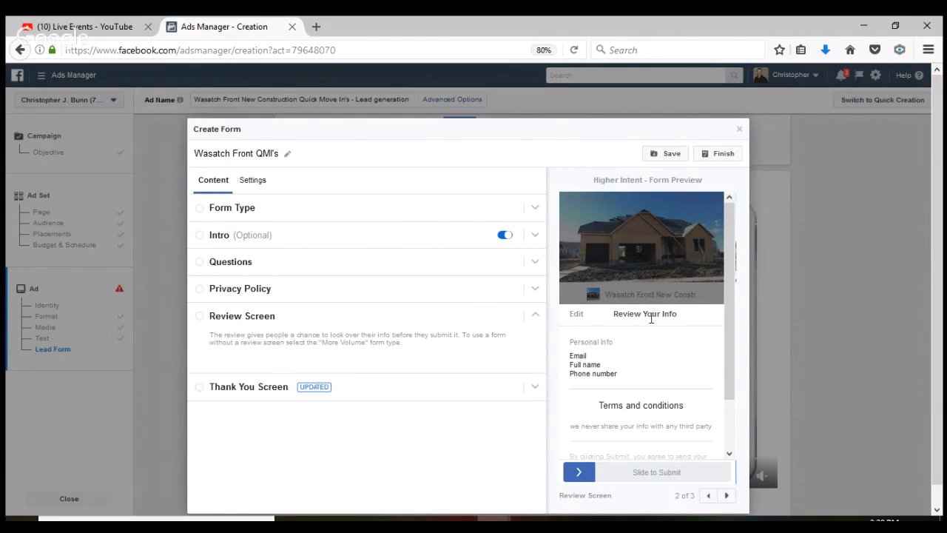
Expand the Thank You Screen, showing the 'Thanks, you're all set.' headline and View Website button
click(414, 392)
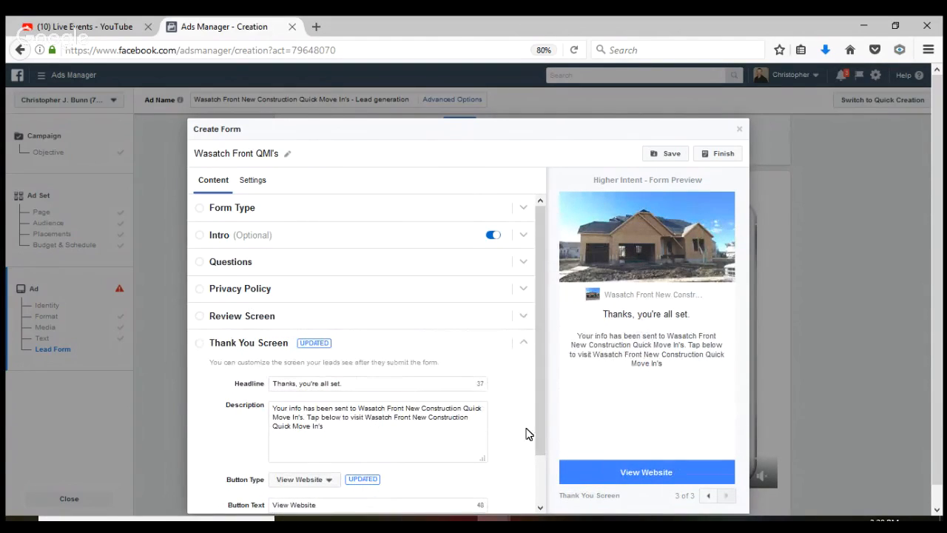
Make the thank-you button Call Business with the business phone number and label 'CAll FOR INFO'
drag(542, 433, 542, 480)
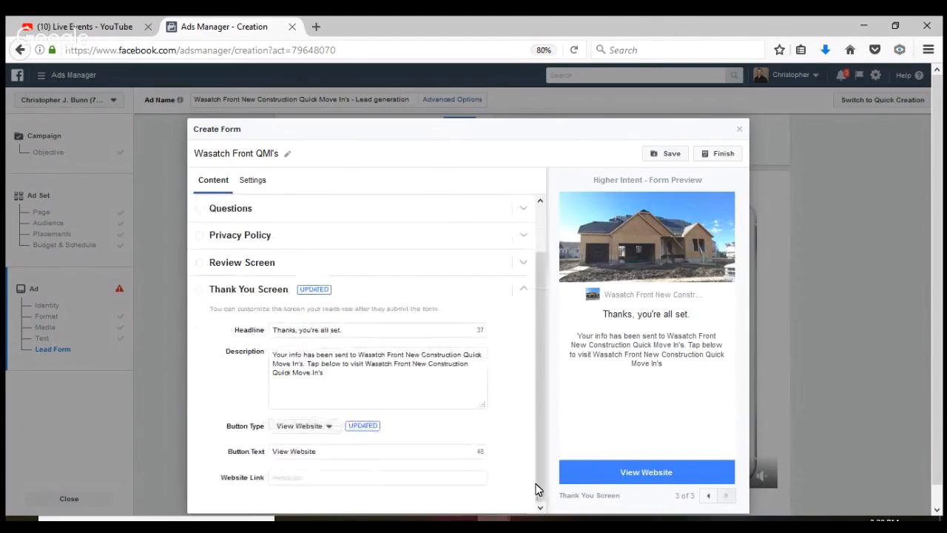
click(330, 428)
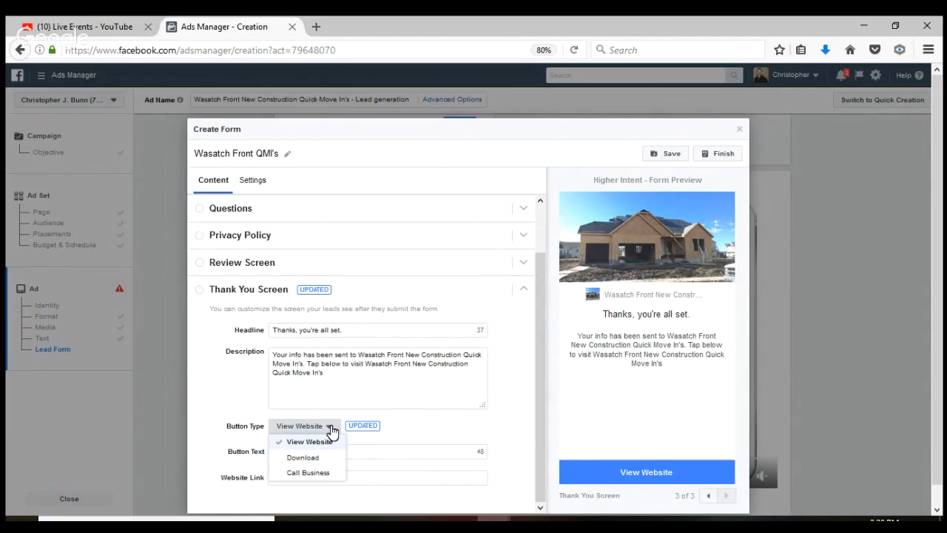
click(319, 472)
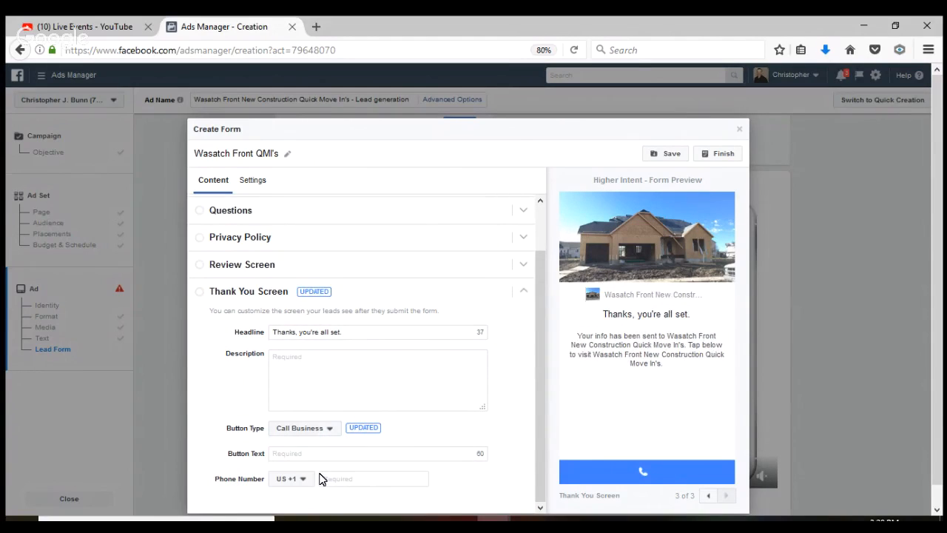
click(340, 479)
click(411, 454)
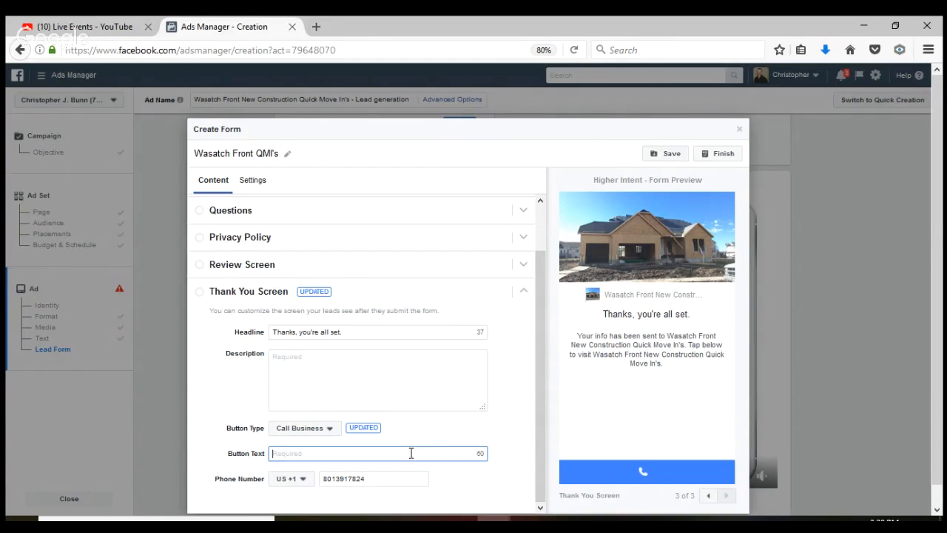
text(CAll FOR INFO)
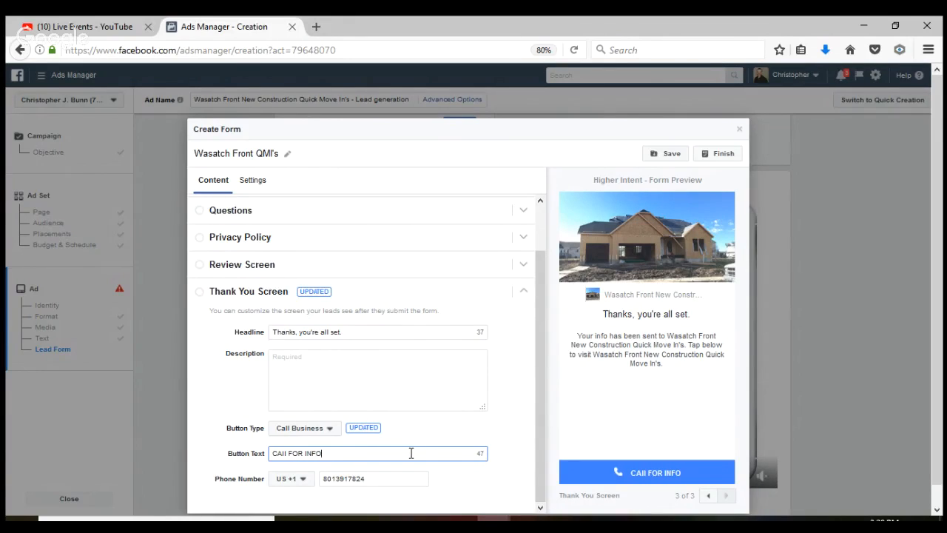
Save the form as a draft and try to finish it, flagging the empty Description
click(674, 159)
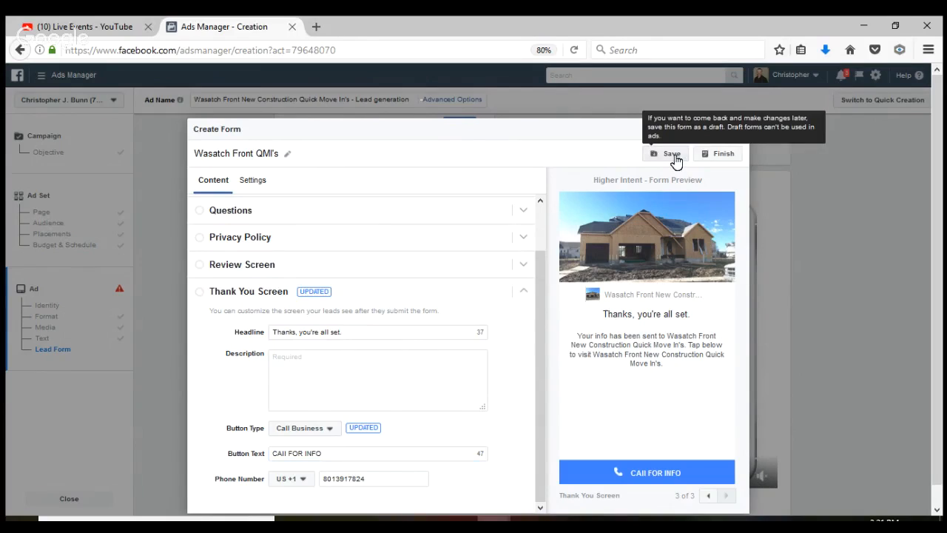
click(674, 158)
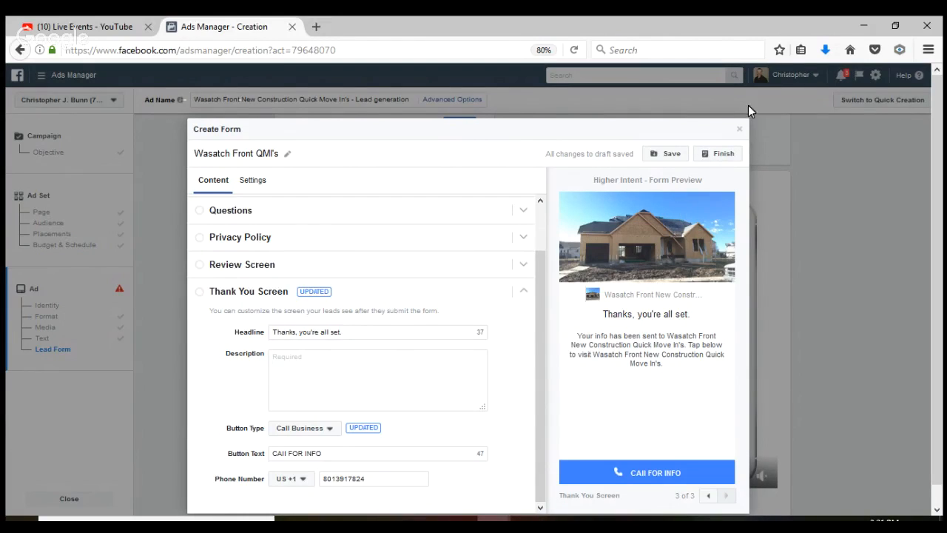
click(719, 158)
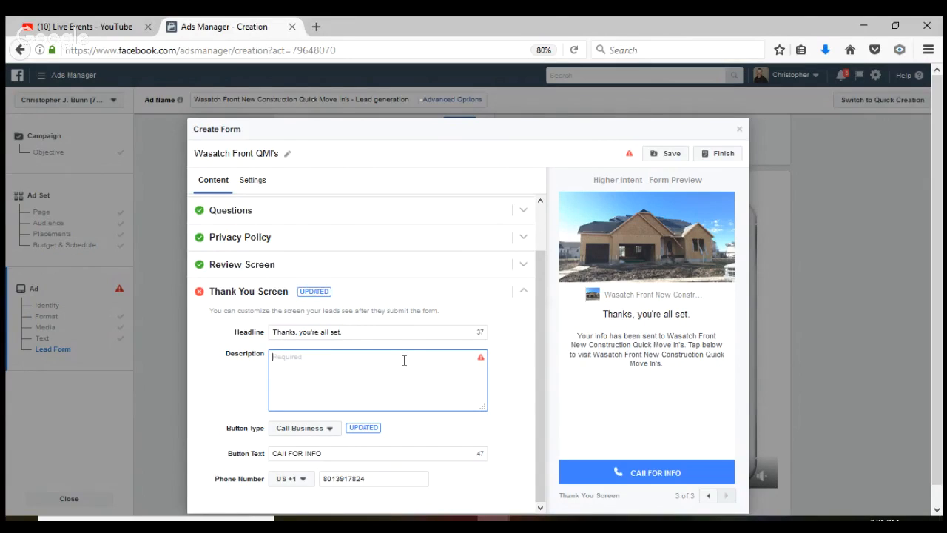
Set the thank-you description to 'Someone from Wasathc Front QMI's will be in touch soon' and finish the form
text(Someone from )
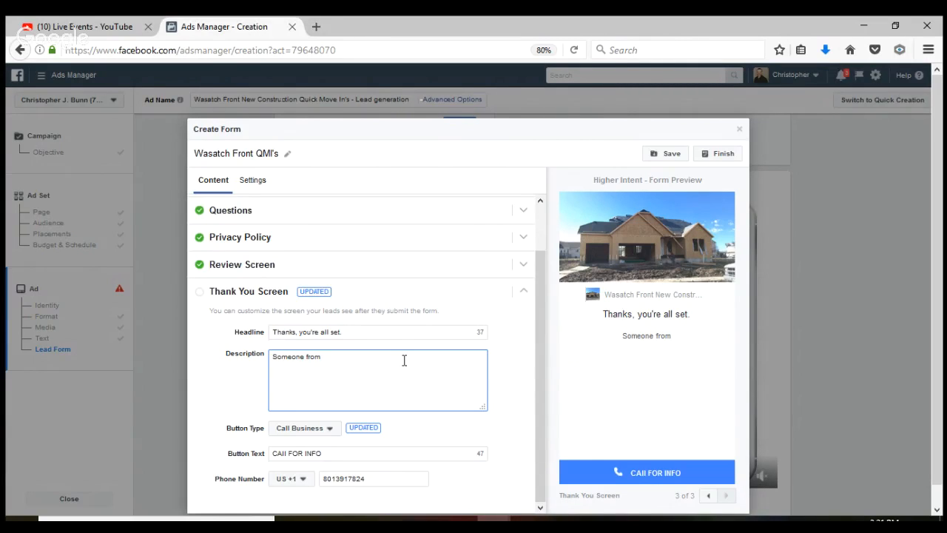
text(Wasathc Fron)
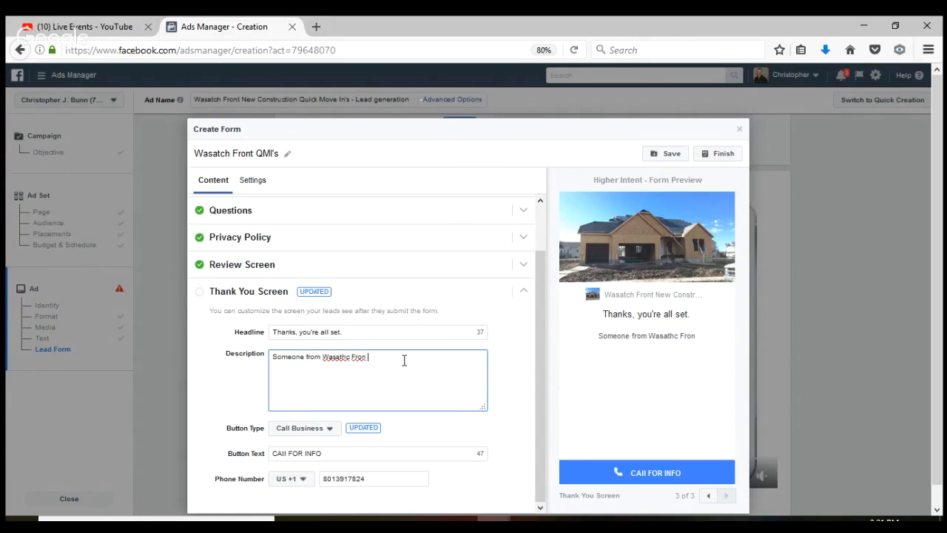
text(t Q)
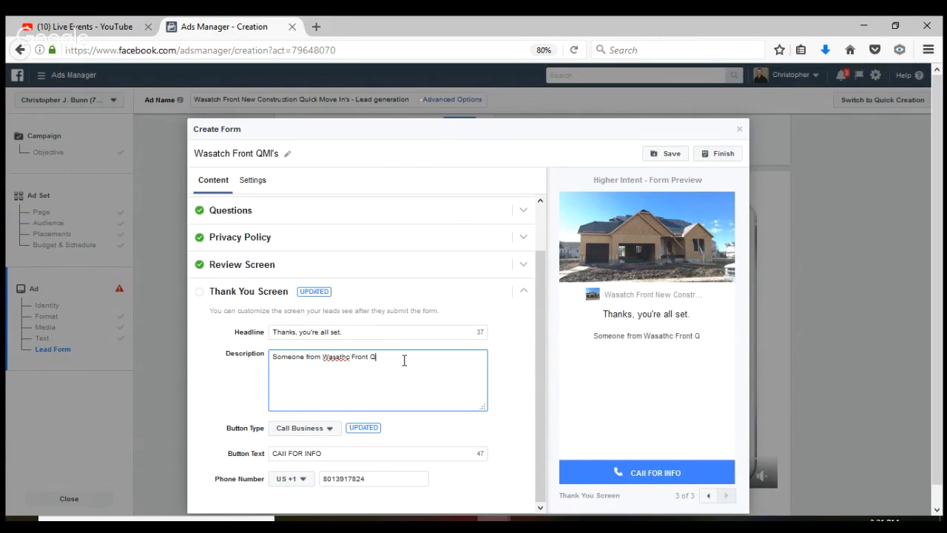
text(MI's qi)
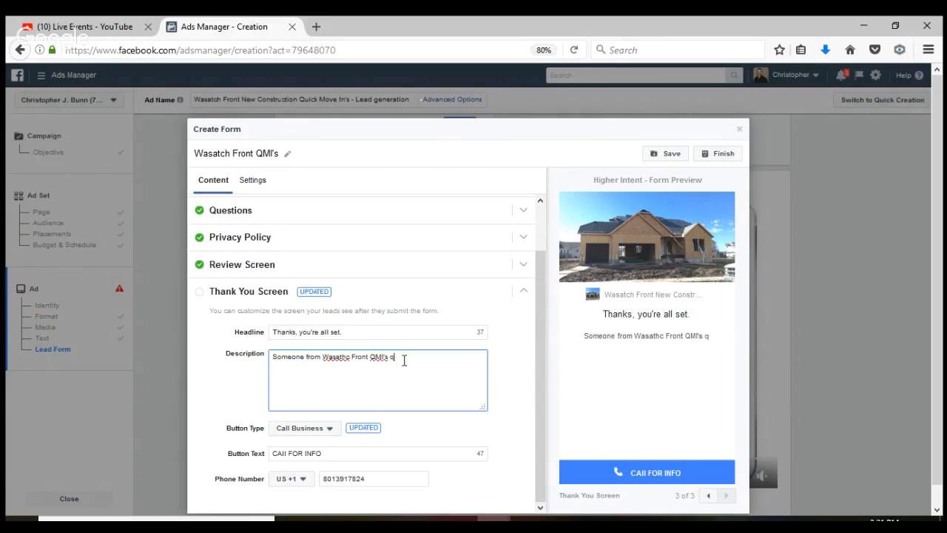
key(BackSpace)
key(BackSpace)
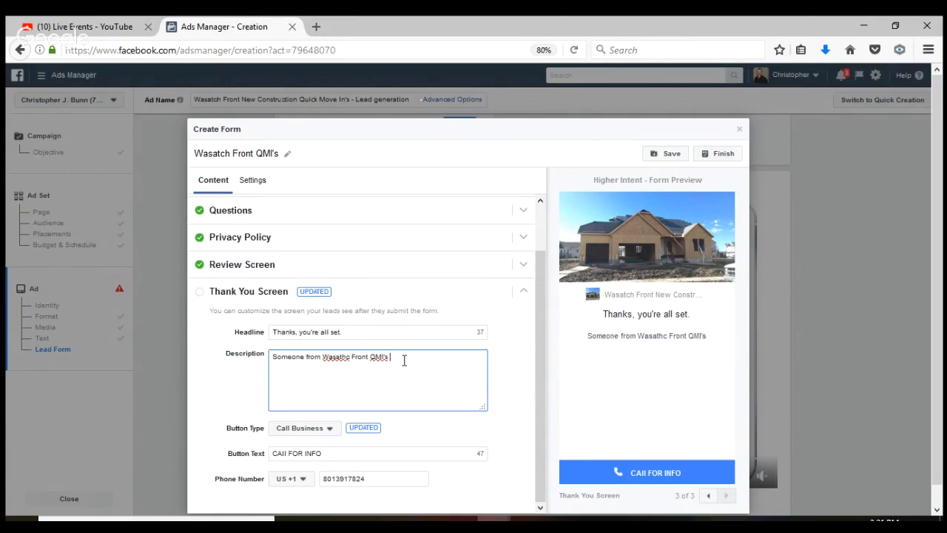
text(will be in t)
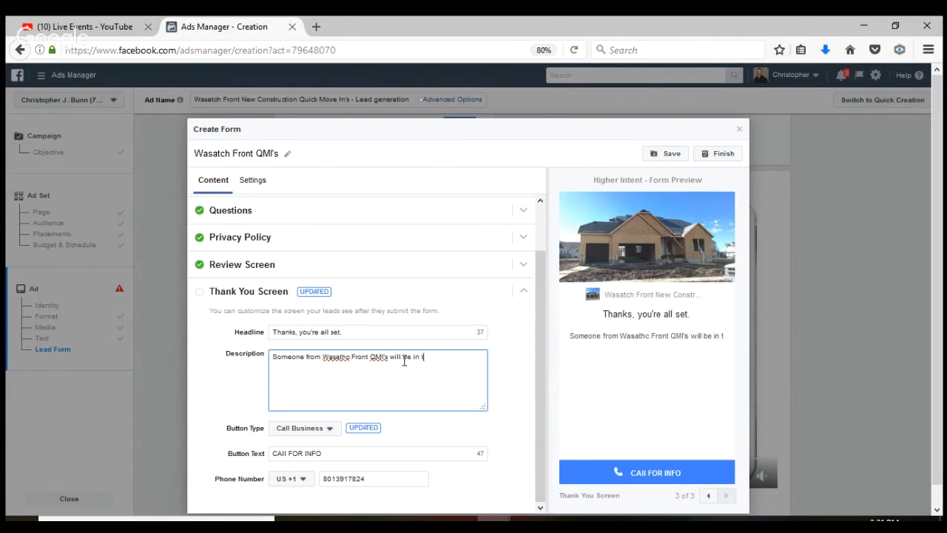
text(ouch soon)
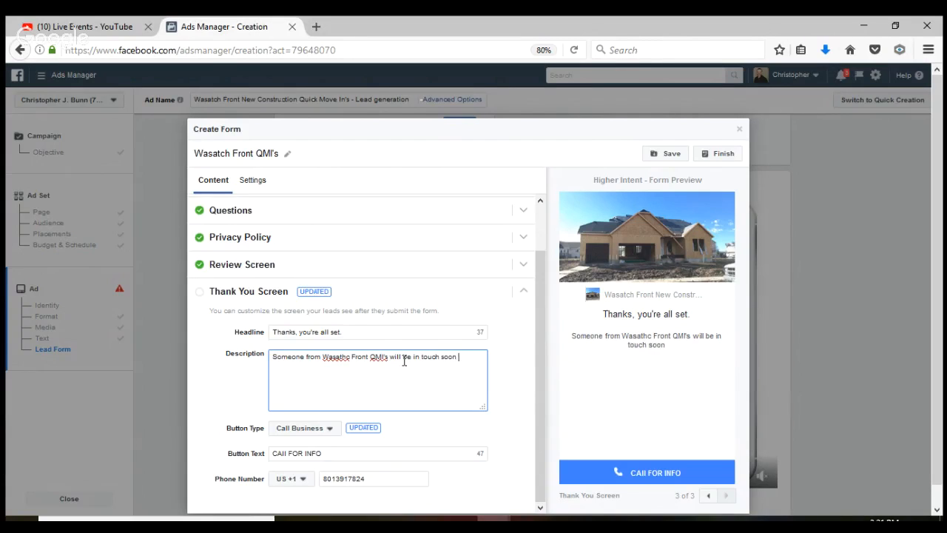
click(503, 331)
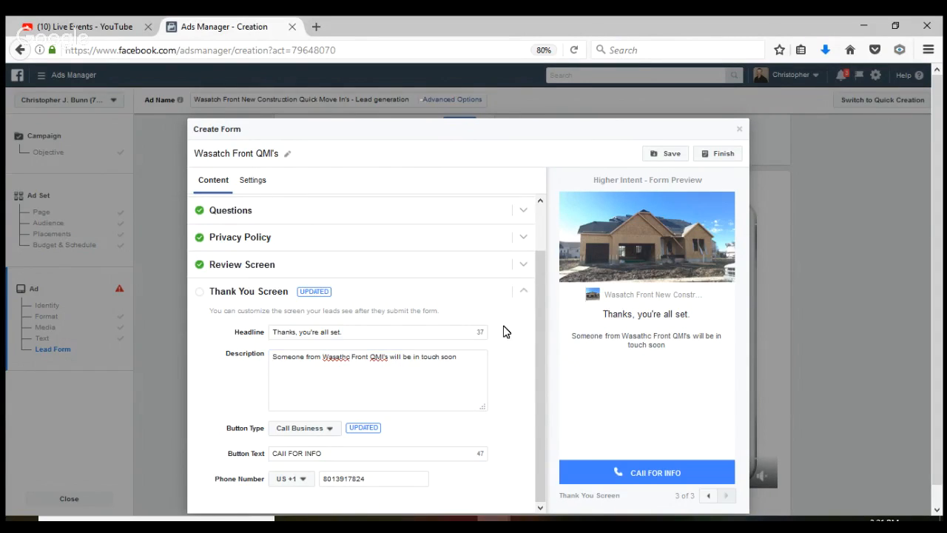
click(722, 153)
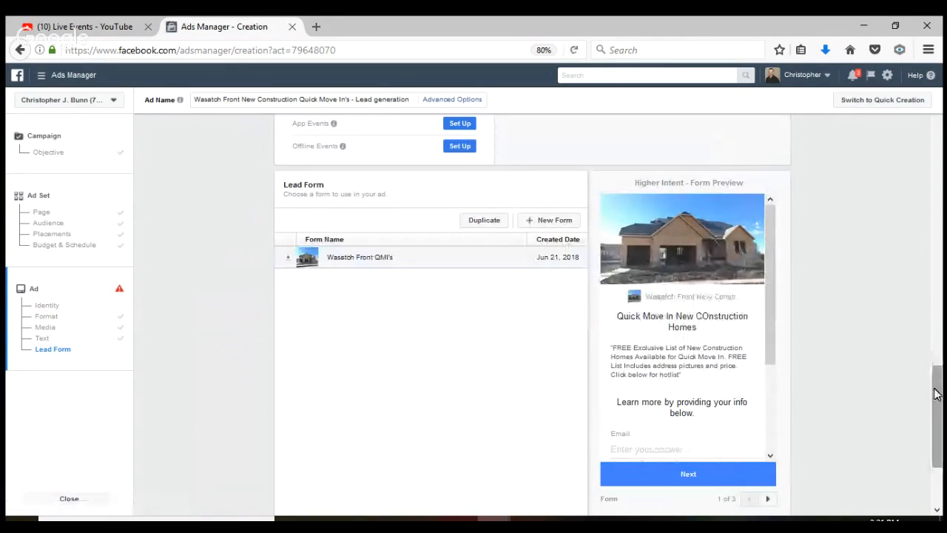
Confirm and submit the lead ad so its status becomes In Review
drag(936, 391, 936, 440)
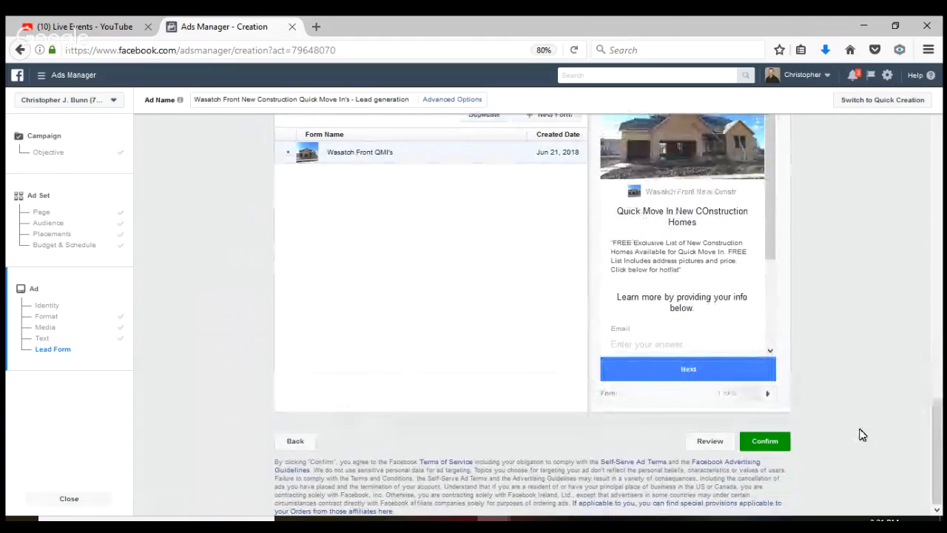
click(775, 449)
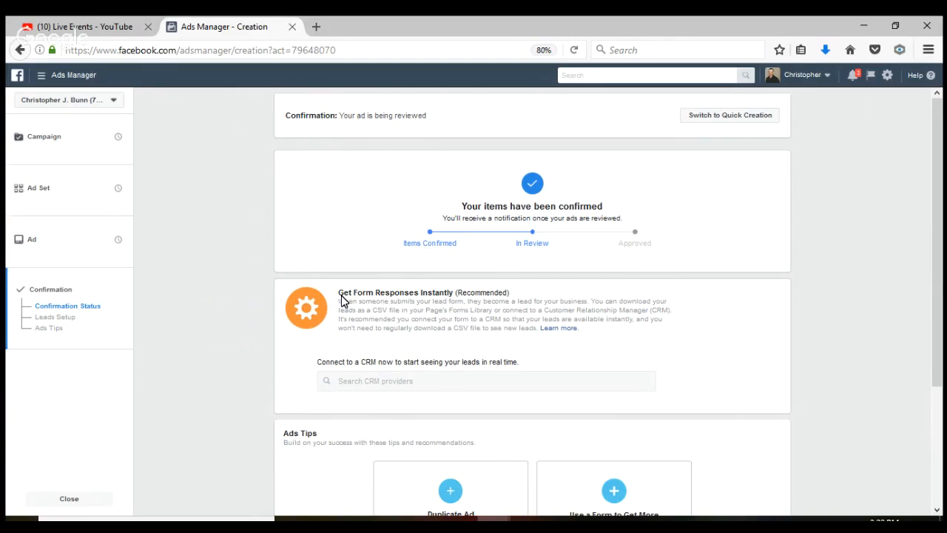
click(72, 83)
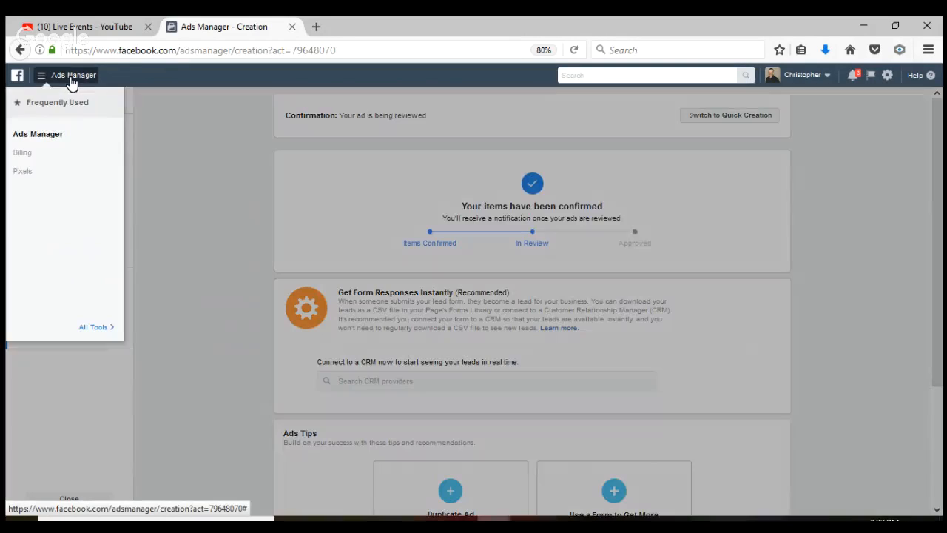
Go to the Campaigns list showing Wasatch Front QMI's In Review and New Construction active
click(44, 138)
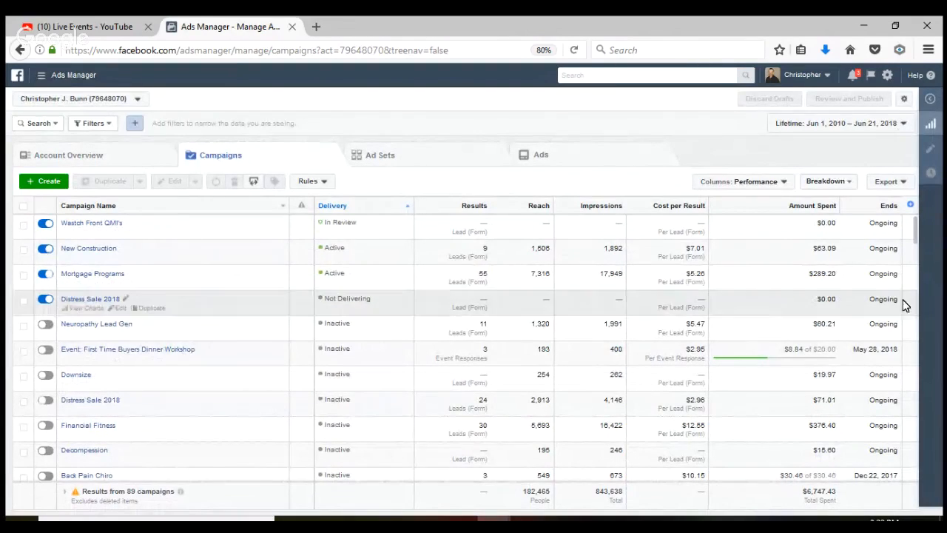
mouse_move(916, 241)
mouse_down()
mouse_move(915, 421)
mouse_move(895, 237)
mouse_up()
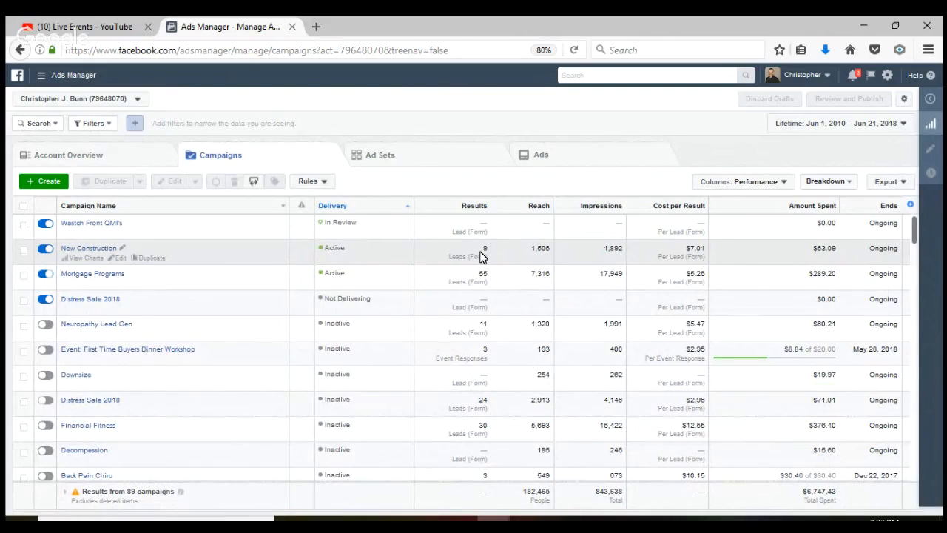
Switch off the New Construction campaign and open the Mortgage Programs campaign settings
click(102, 255)
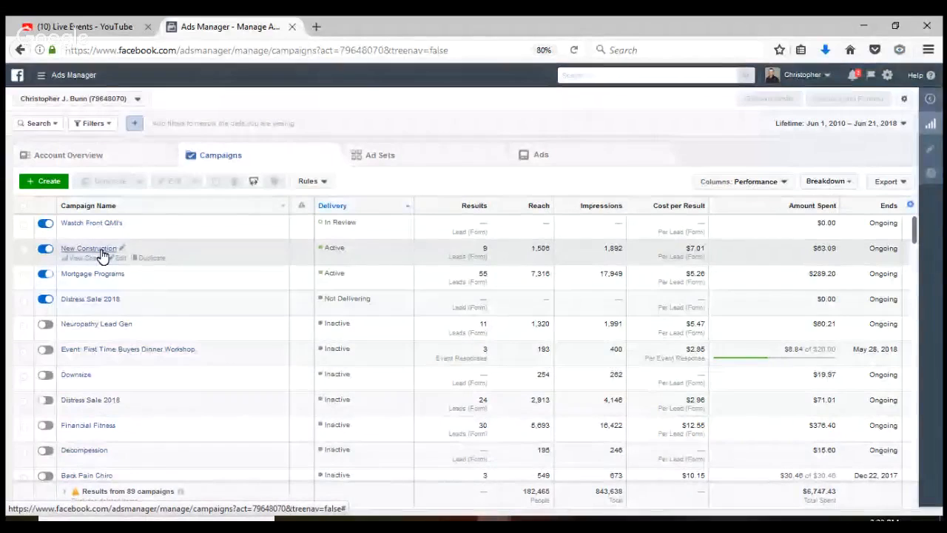
click(46, 250)
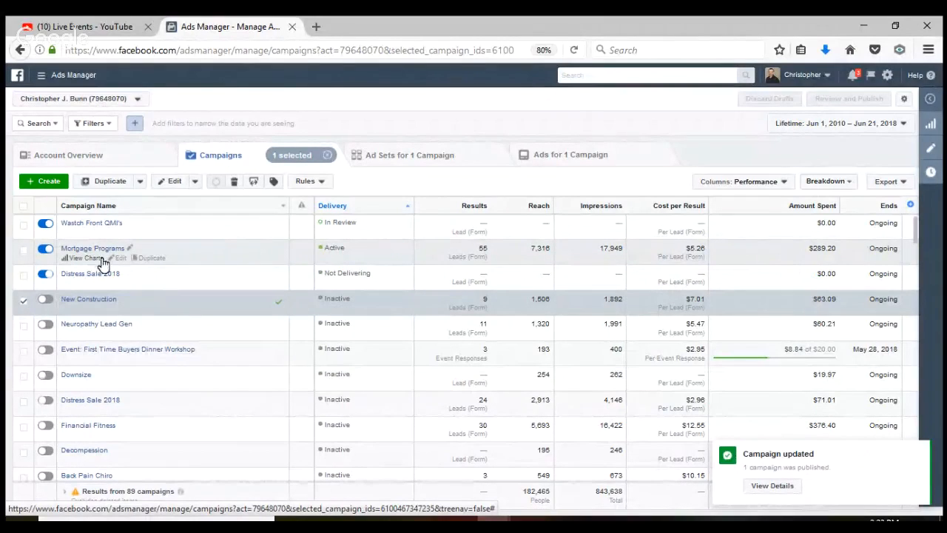
click(121, 259)
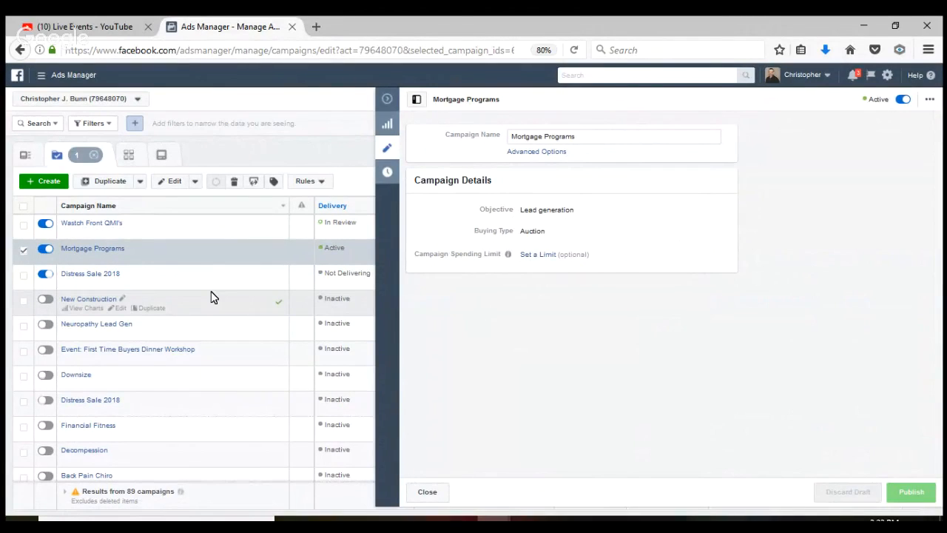
List the New Construction campaign's single active ad, with 10 leads at $6.35 each
click(103, 306)
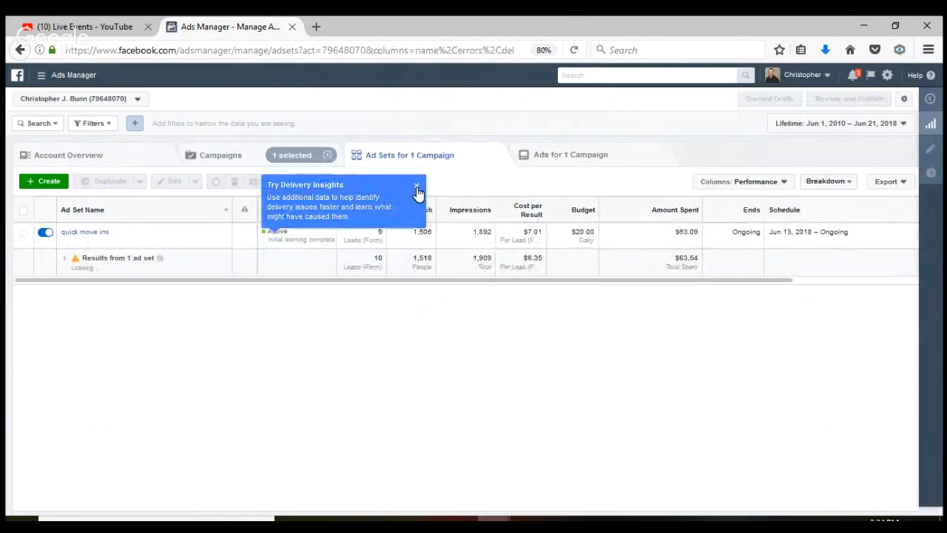
click(416, 186)
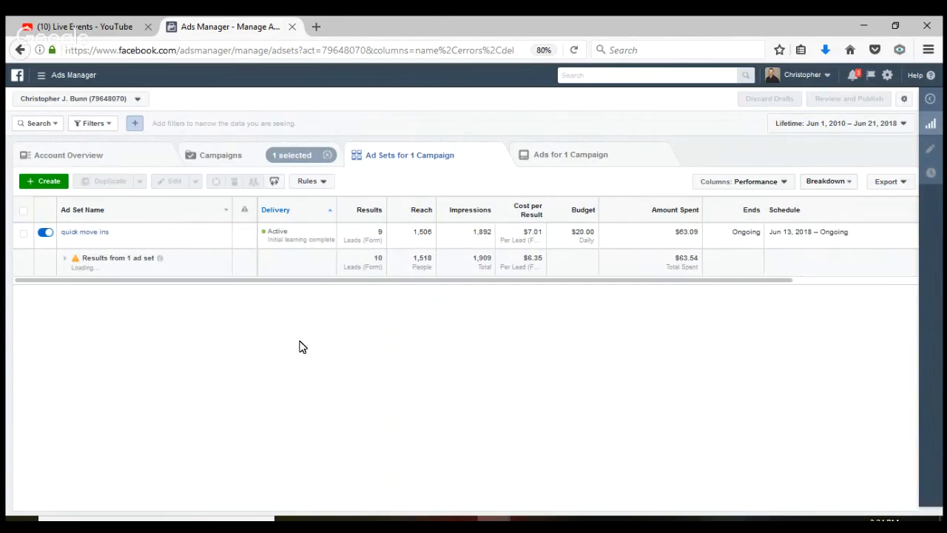
mouse_move(364, 239)
click(560, 156)
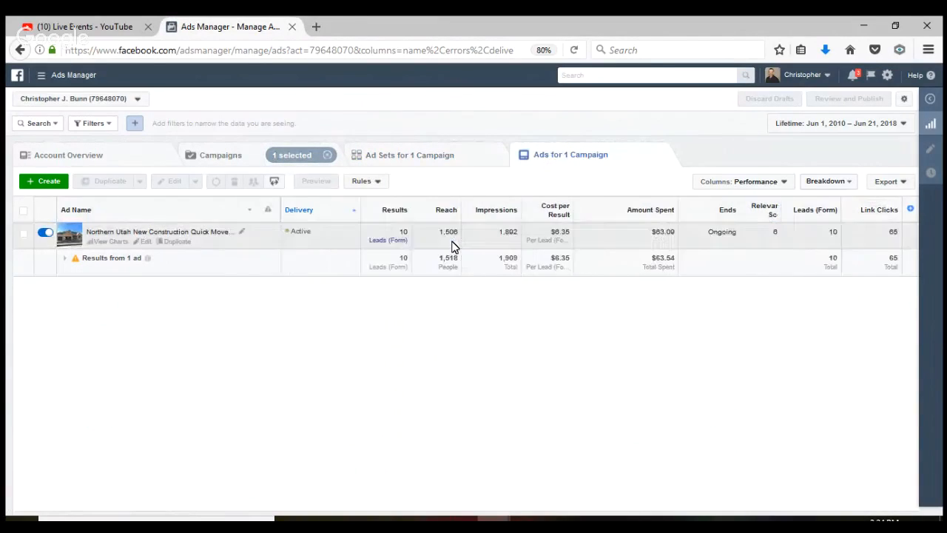
Export the ad's 10 leads from its Leads (Form) link as an XLS file, then return to the Ads table
click(394, 243)
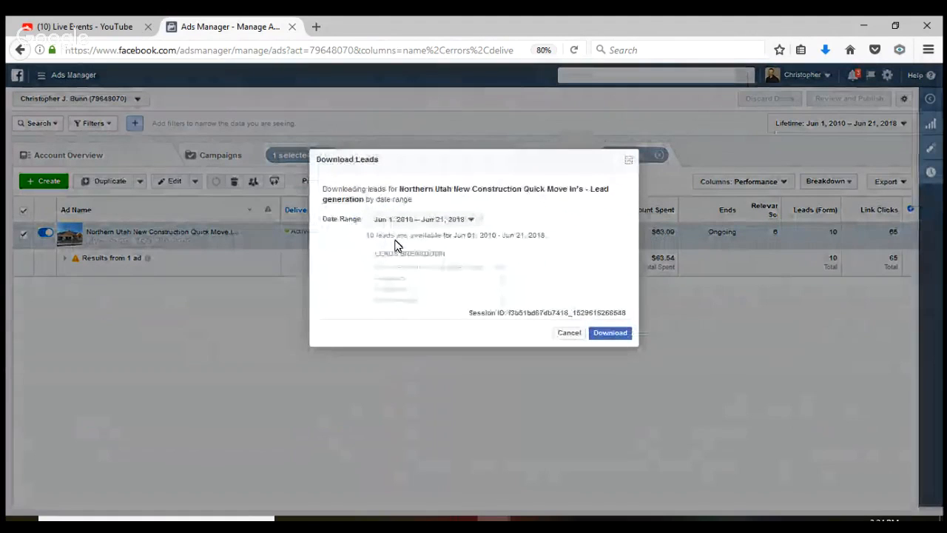
click(606, 335)
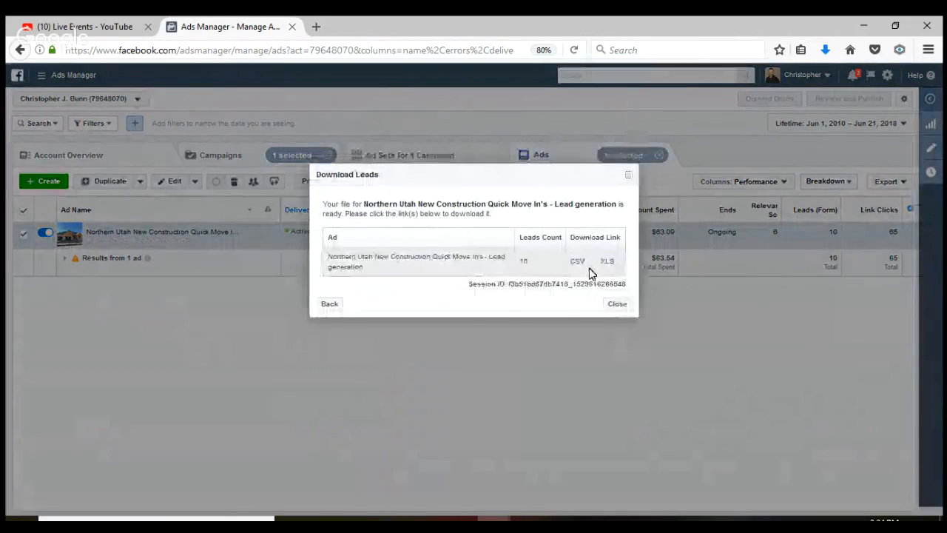
click(608, 266)
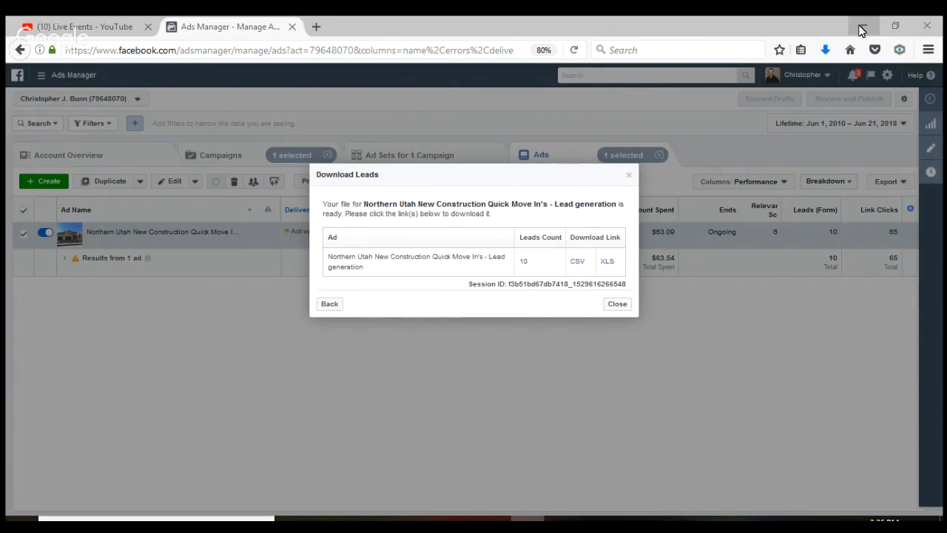
click(617, 310)
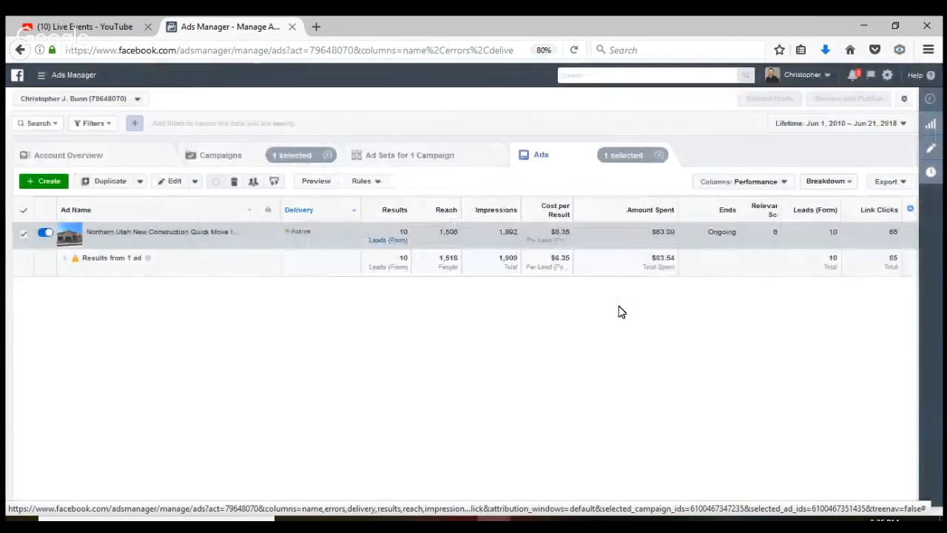